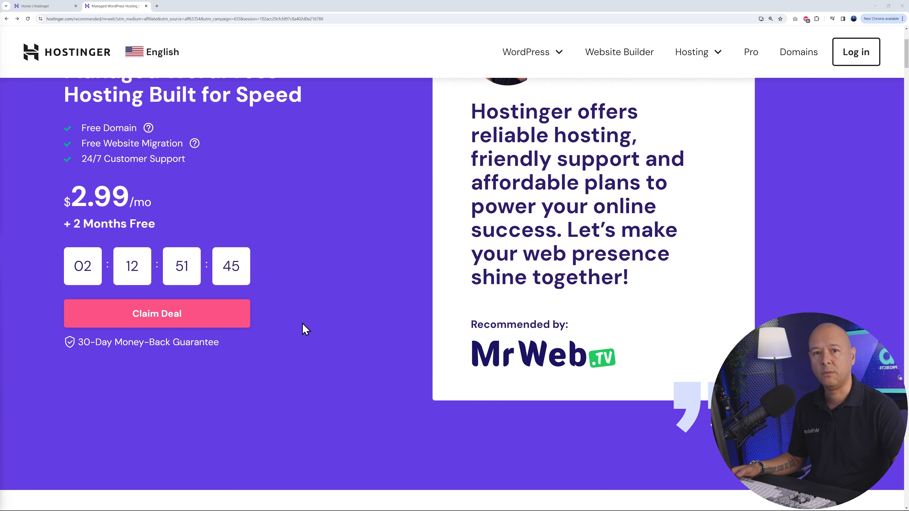
- Claim the managed WordPress hosting deal, compare the plans' features, and add the Premium plan to the cart
scroll(347, 316, up, 4)
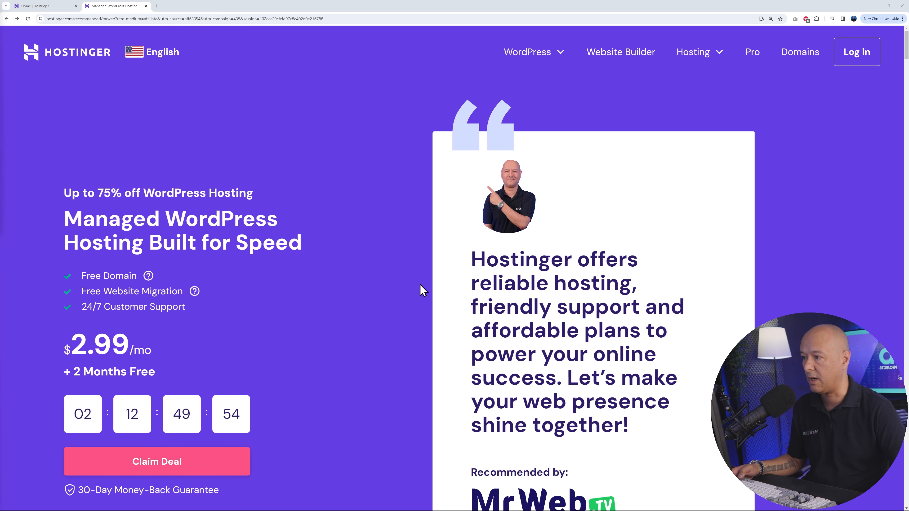
click(212, 460)
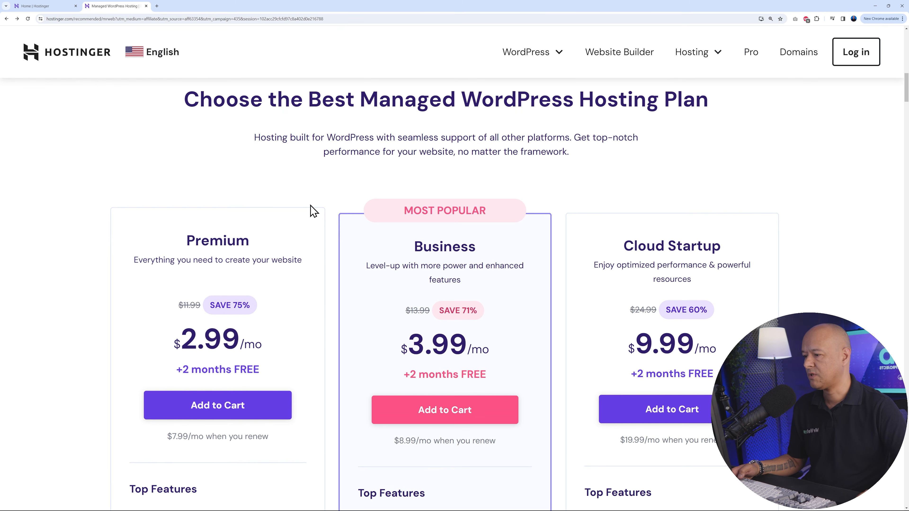
scroll(827, 212, down, 3)
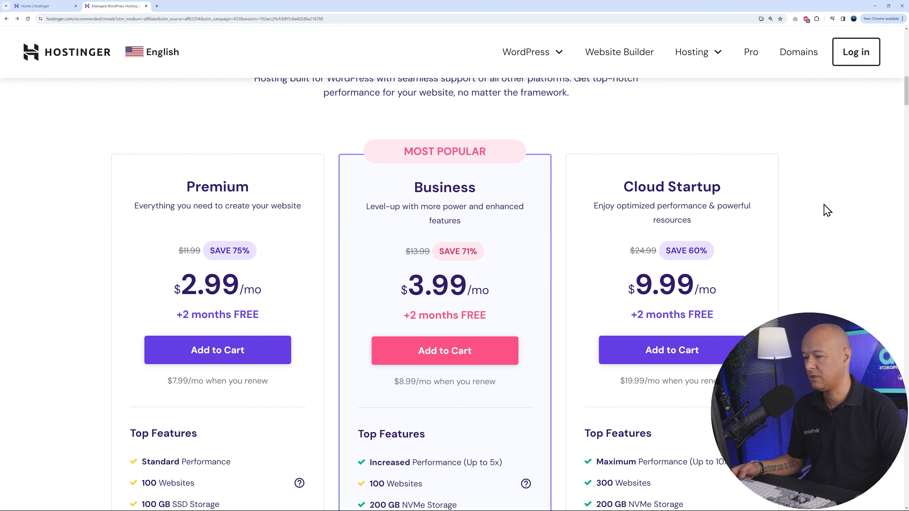
scroll(833, 214, down, 4)
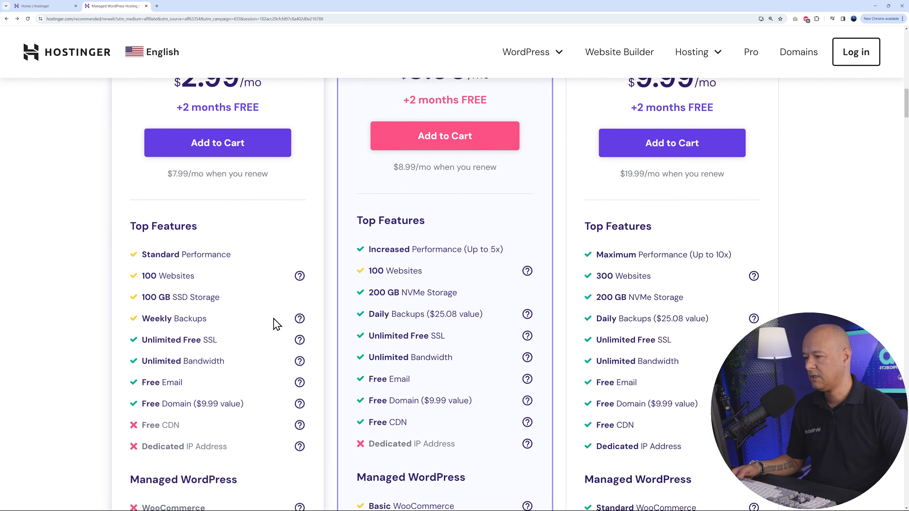
scroll(292, 267, up, 1)
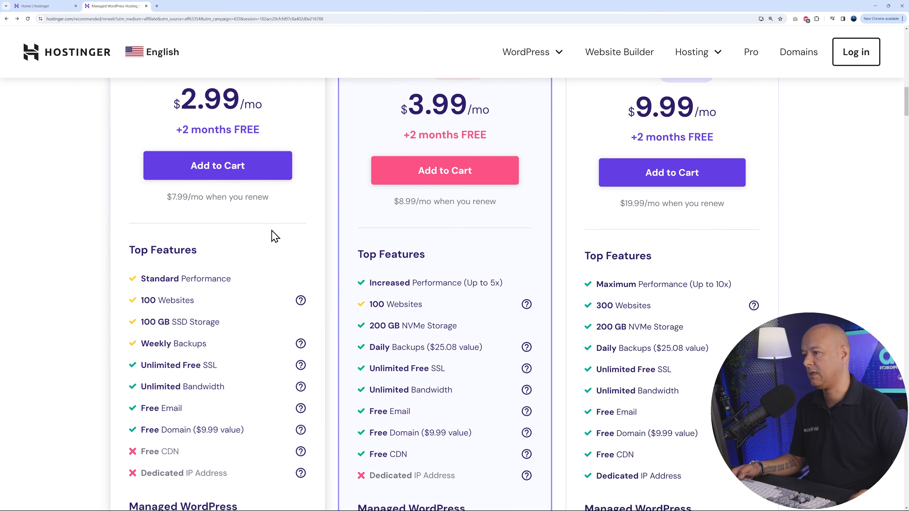
click(233, 173)
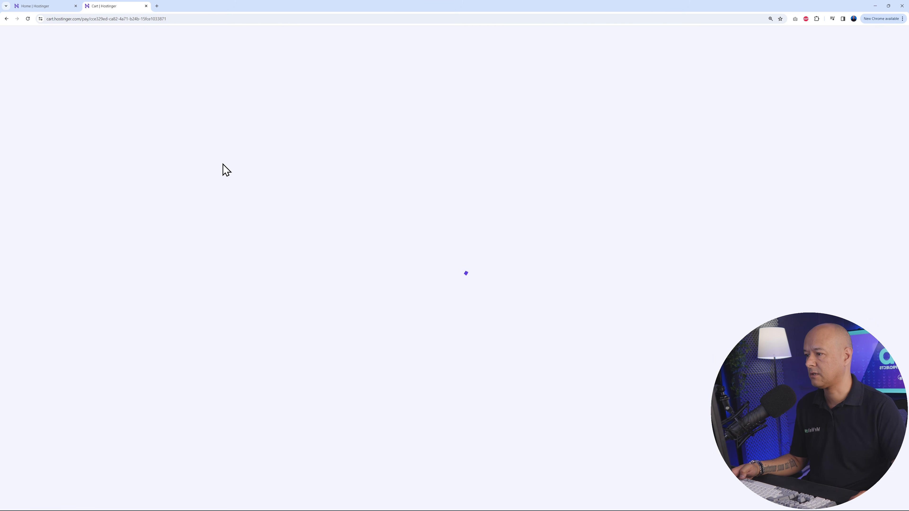
- Try the 12- and 24-month billing periods for Premium Web Hosting and settle on 48 months
scroll(773, 306, down, 3)
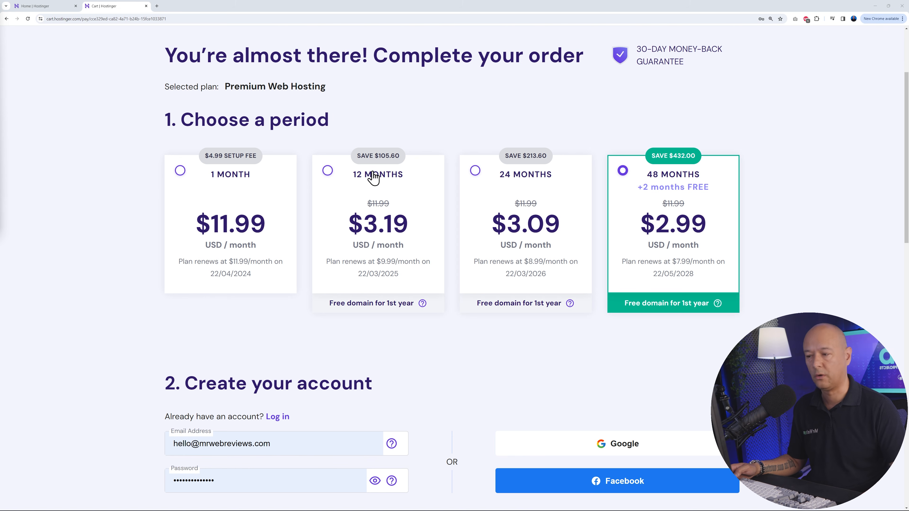
click(327, 172)
click(467, 178)
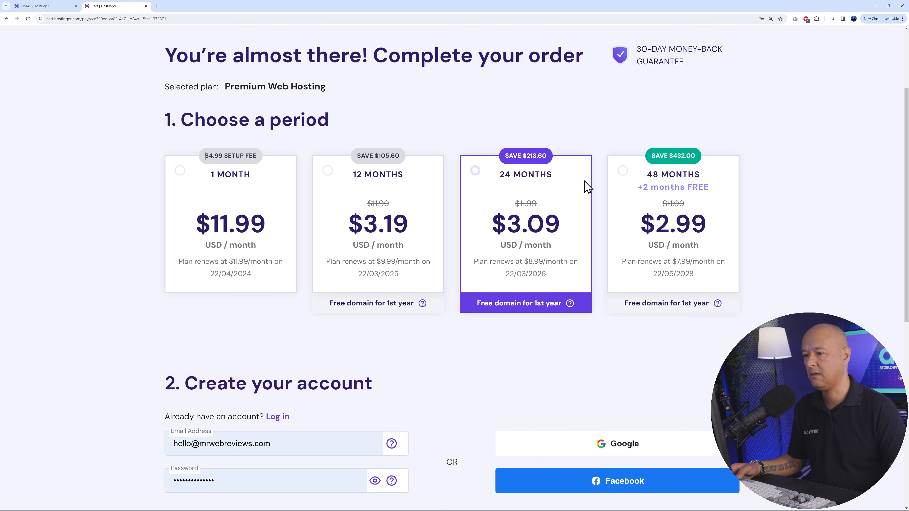
click(622, 170)
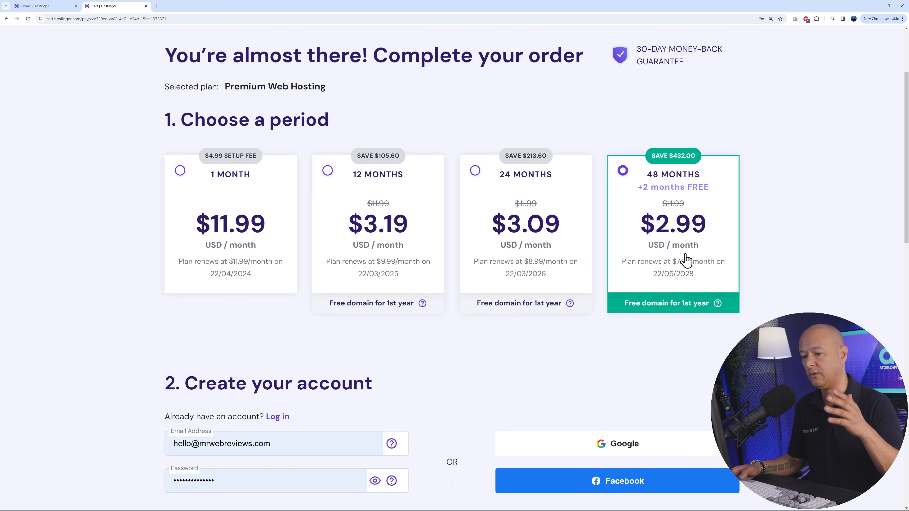
- Review the order's account and payment sections and apply the coupon code MRWEB to the order
scroll(694, 265, down, 7)
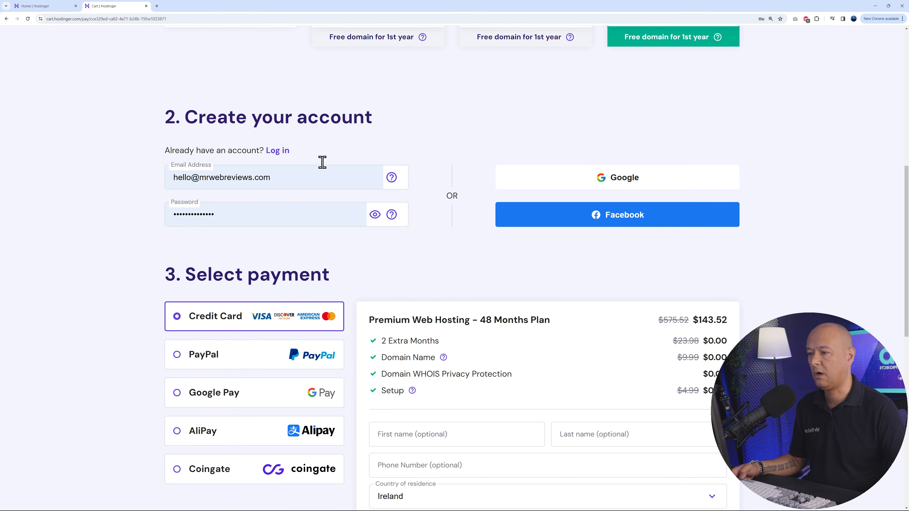
scroll(755, 258, down, 4)
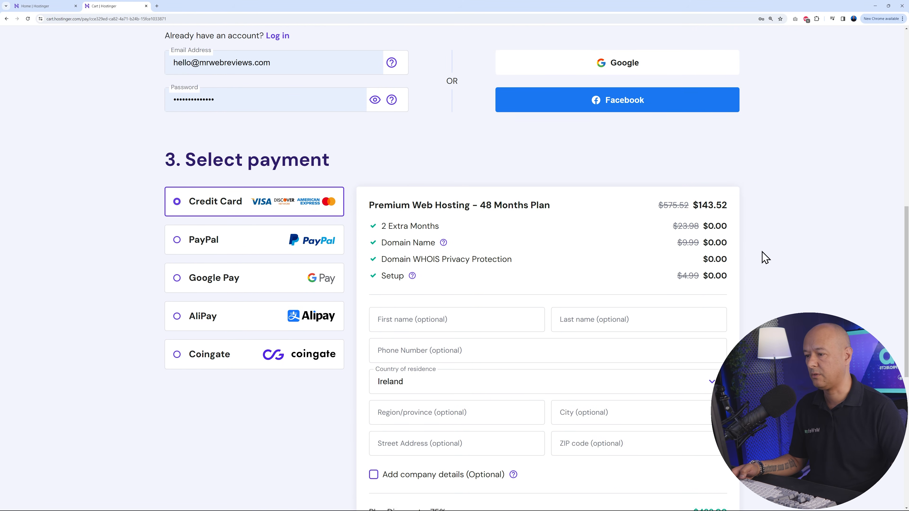
scroll(769, 260, down, 2)
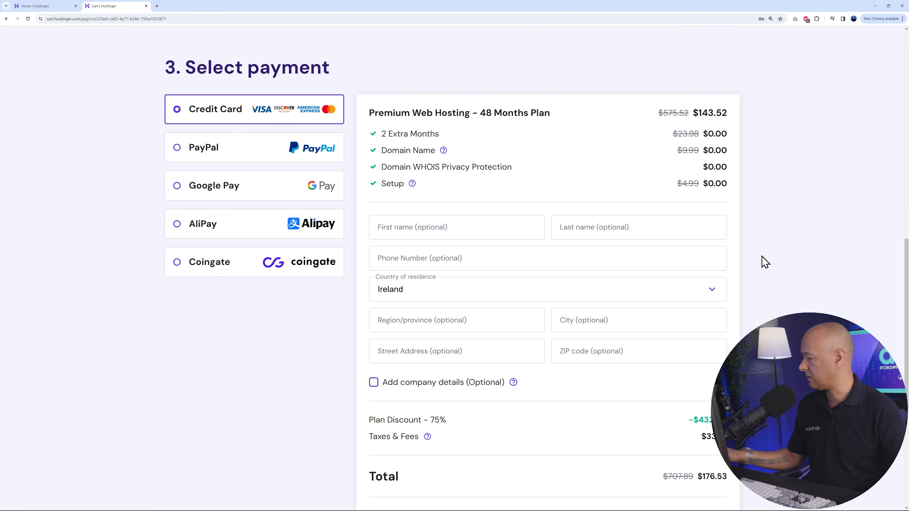
scroll(773, 251, down, 1)
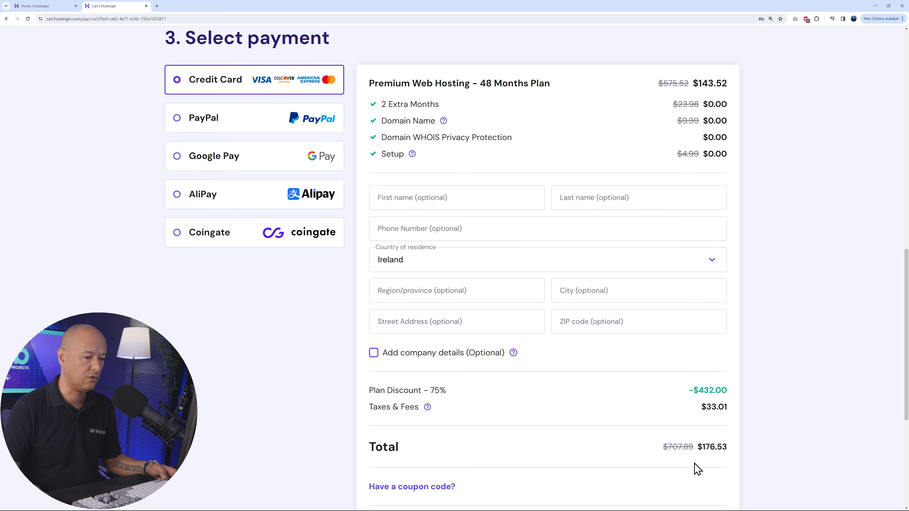
scroll(704, 465, down, 1)
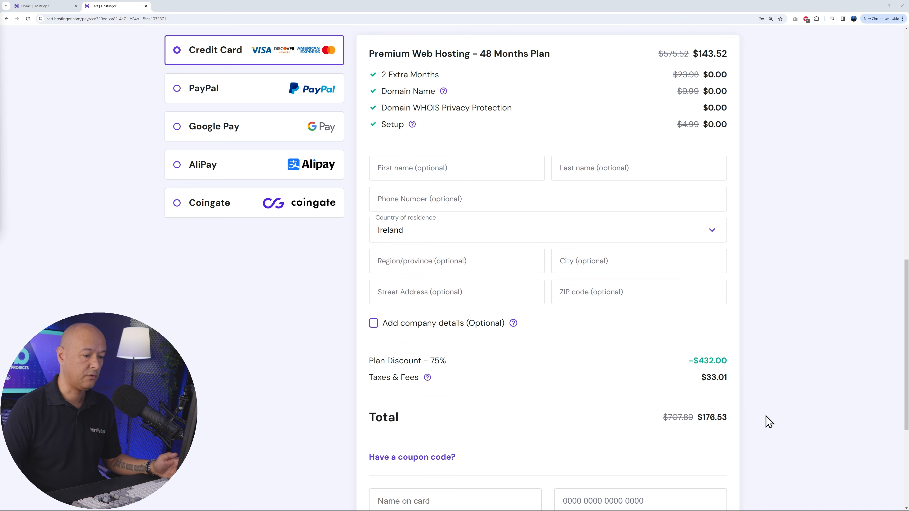
click(433, 466)
scroll(515, 428, down, 3)
click(481, 369)
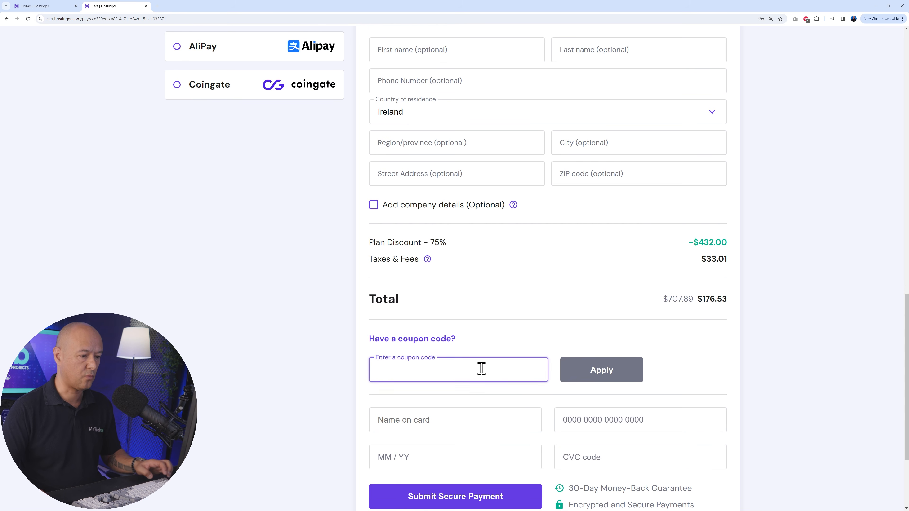
text(MRWEB)
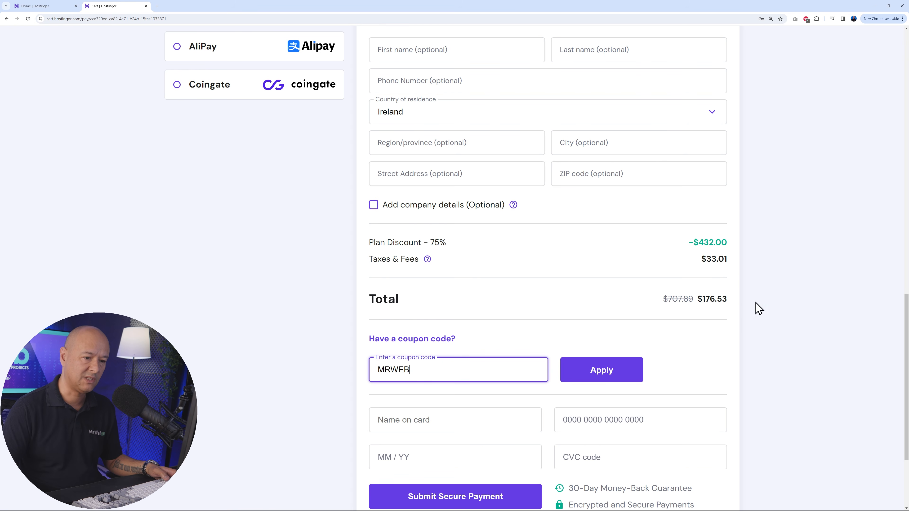
click(609, 376)
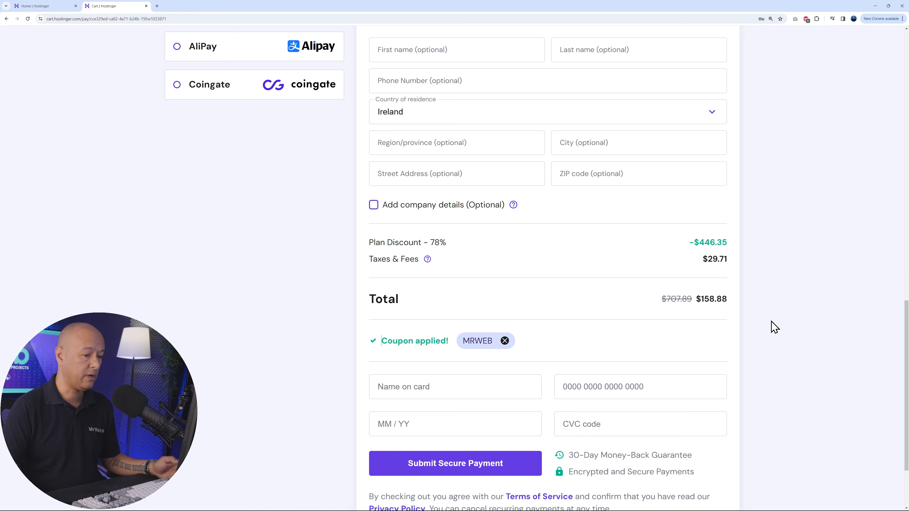
scroll(773, 327, down, 3)
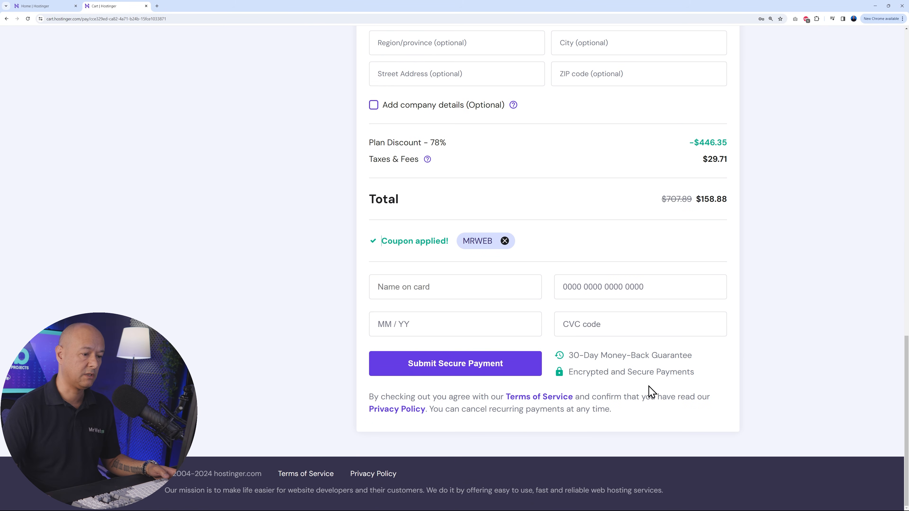
scroll(802, 351, up, 7)
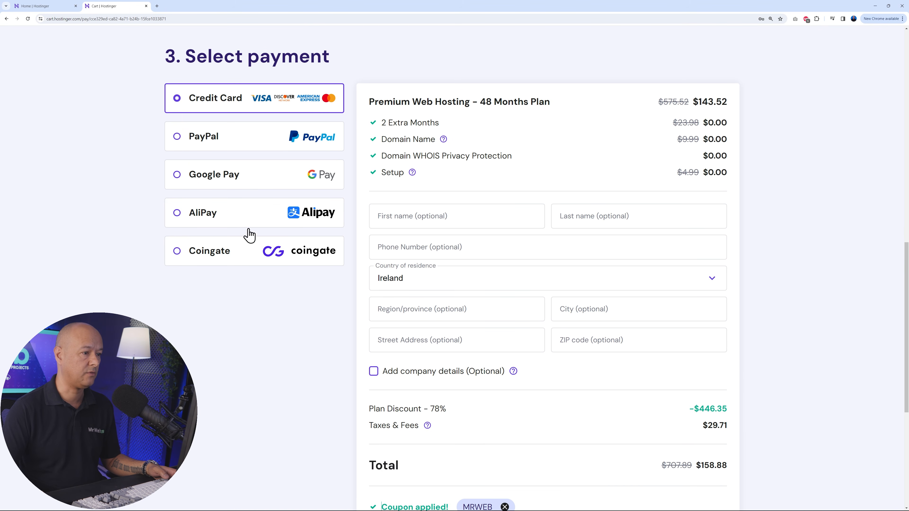
scroll(755, 323, down, 6)
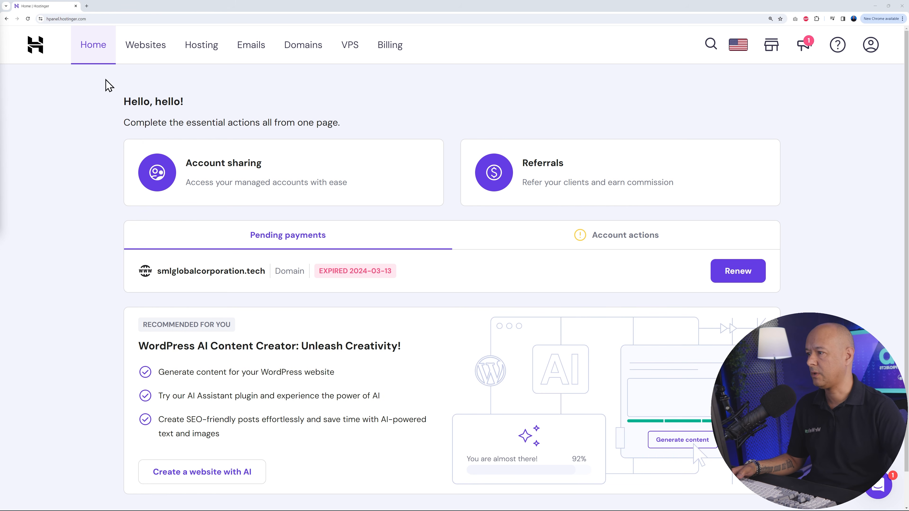
- Start the setup of the pending Business Web Hosting plan and choose to create a website rather than migrate one
click(211, 55)
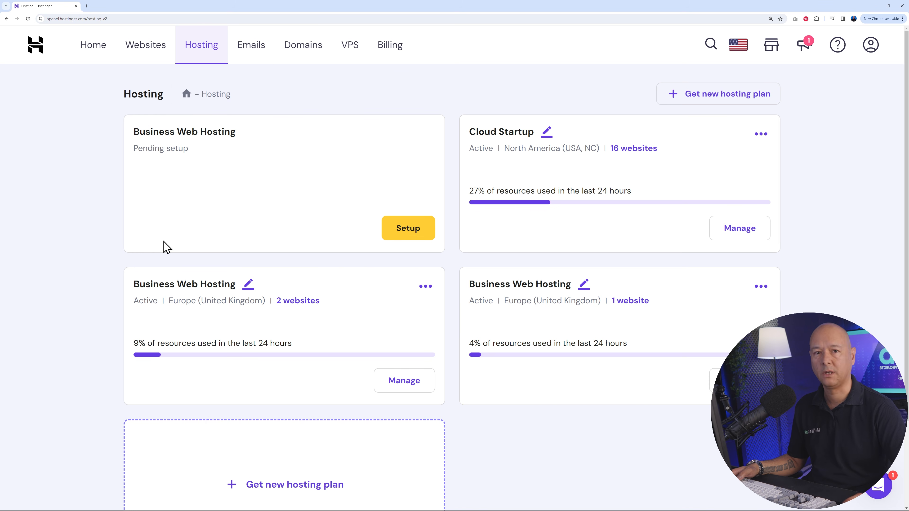
click(407, 238)
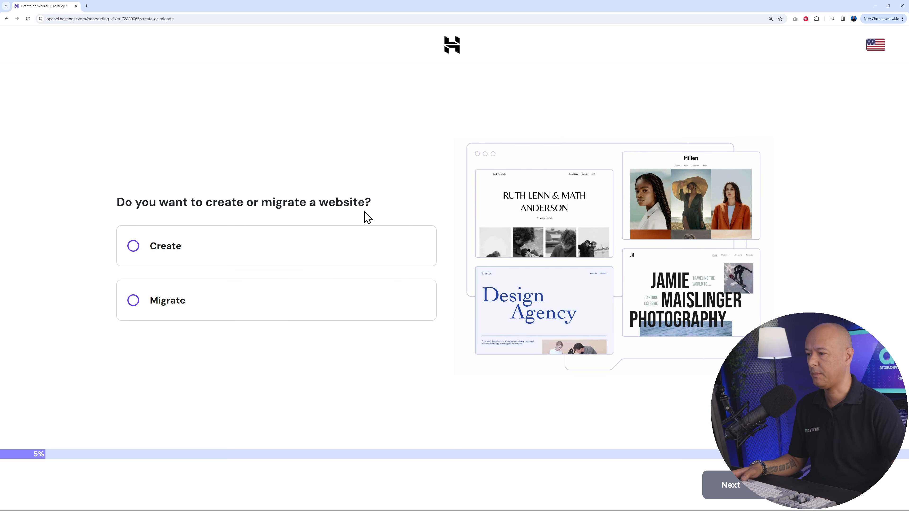
click(168, 255)
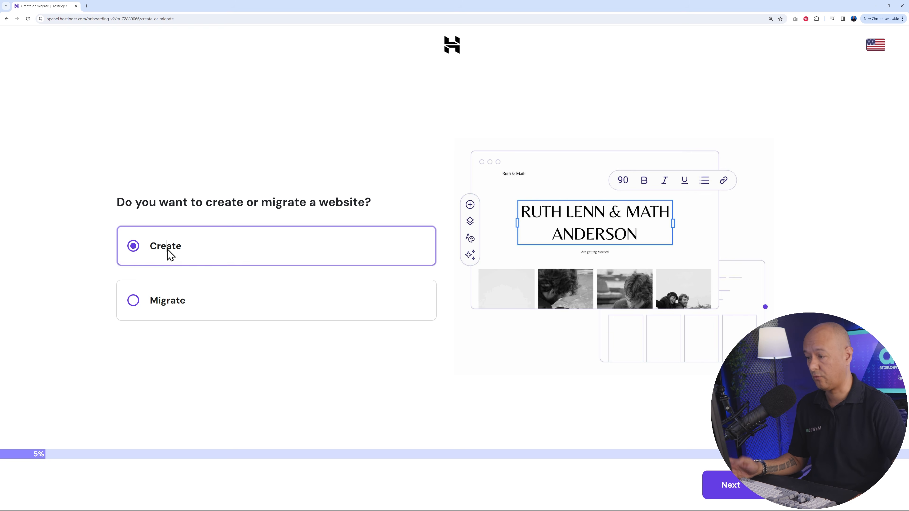
click(735, 493)
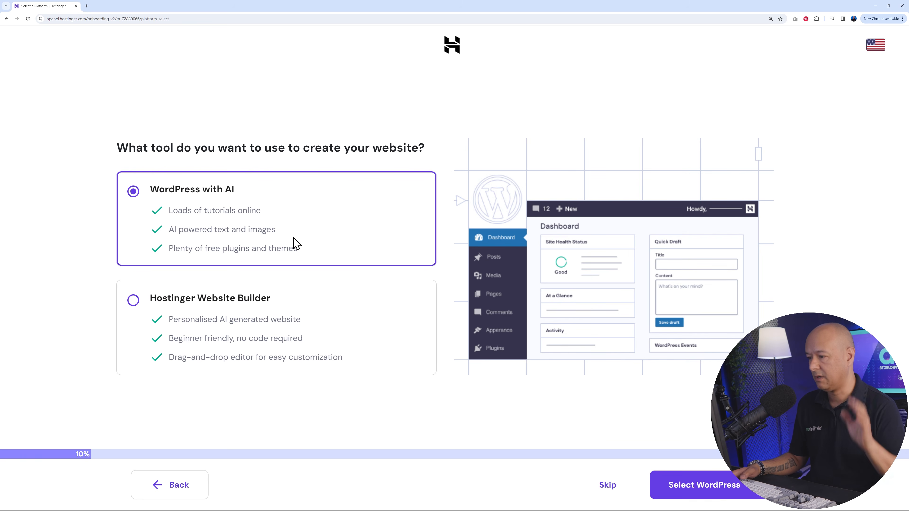
- Choose Hostinger Website Builder as the creation tool and assign the owned domain travelwithmrweb.com to the website
click(206, 299)
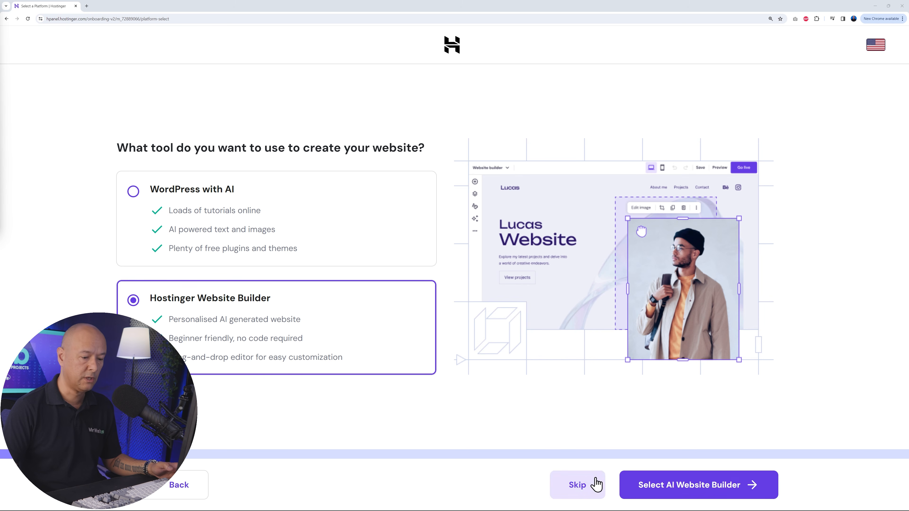
click(702, 490)
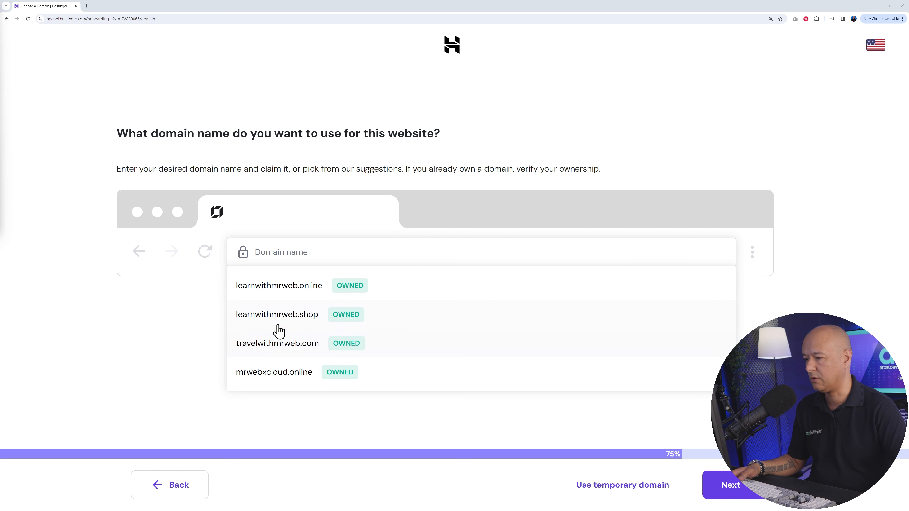
click(264, 349)
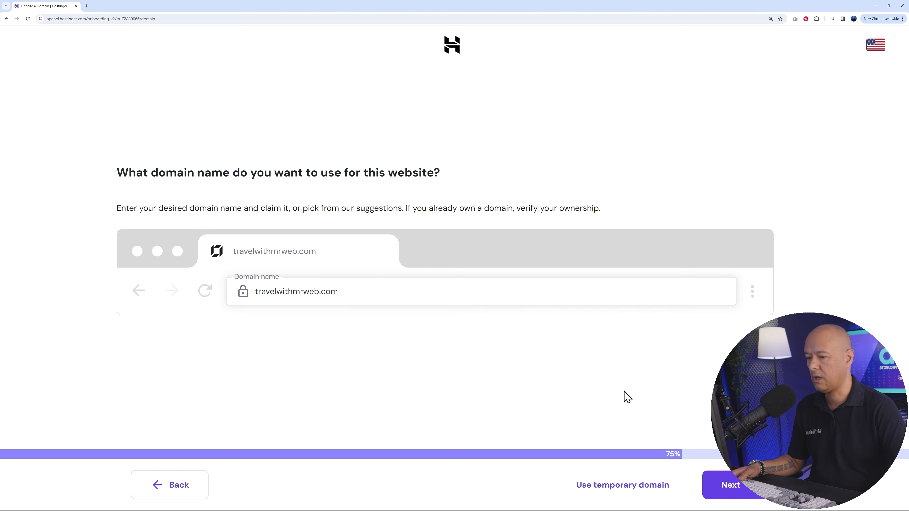
click(744, 489)
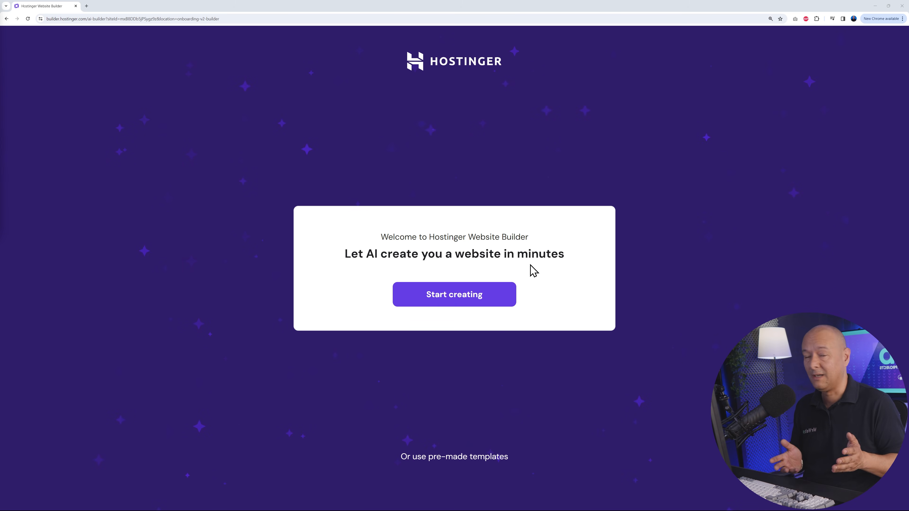
- Start the AI website creation with the brand name "Travel with Mr Web" and the website type Blog
click(463, 305)
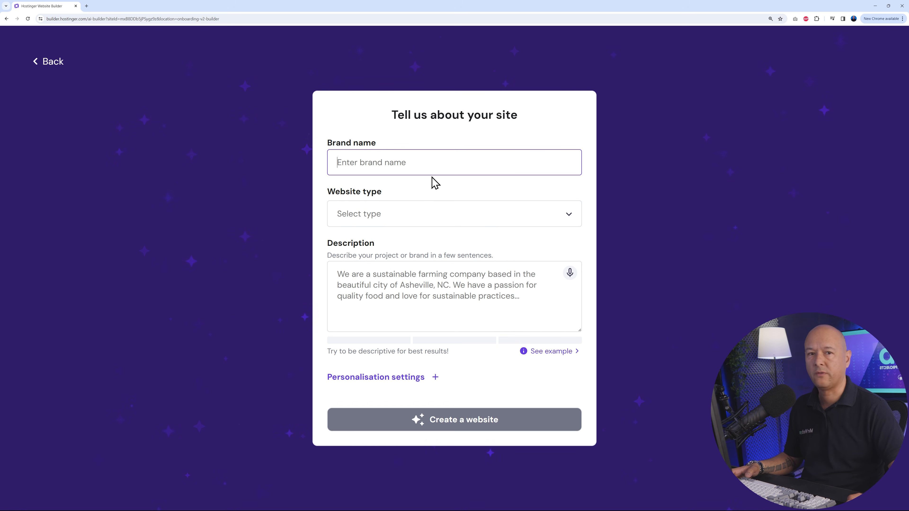
text(Travel)
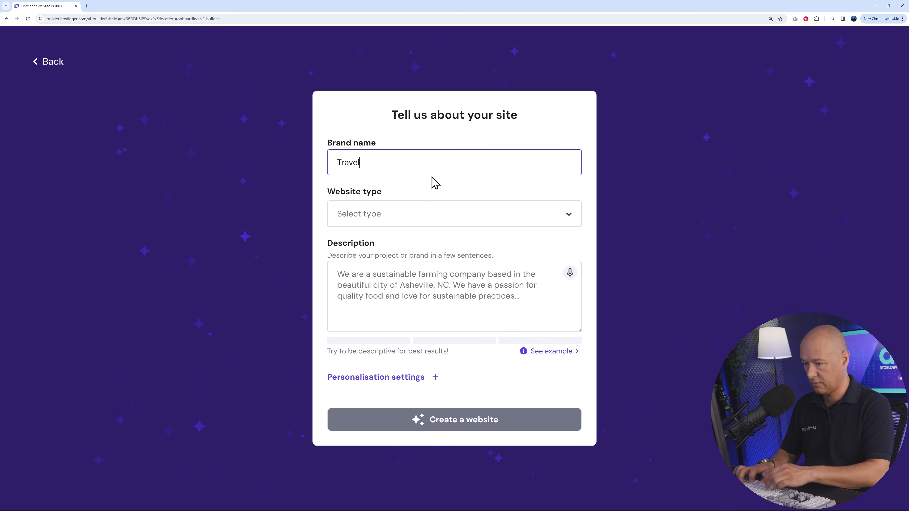
text( with Mr Web)
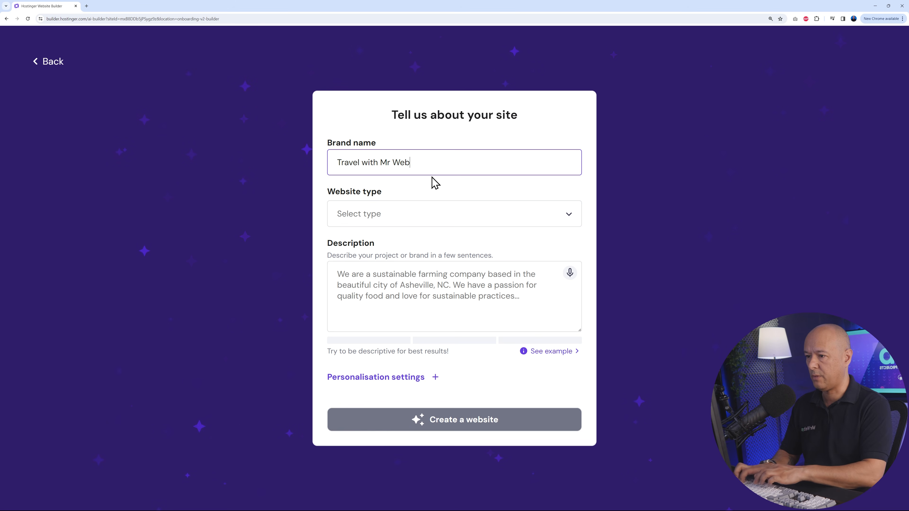
click(440, 215)
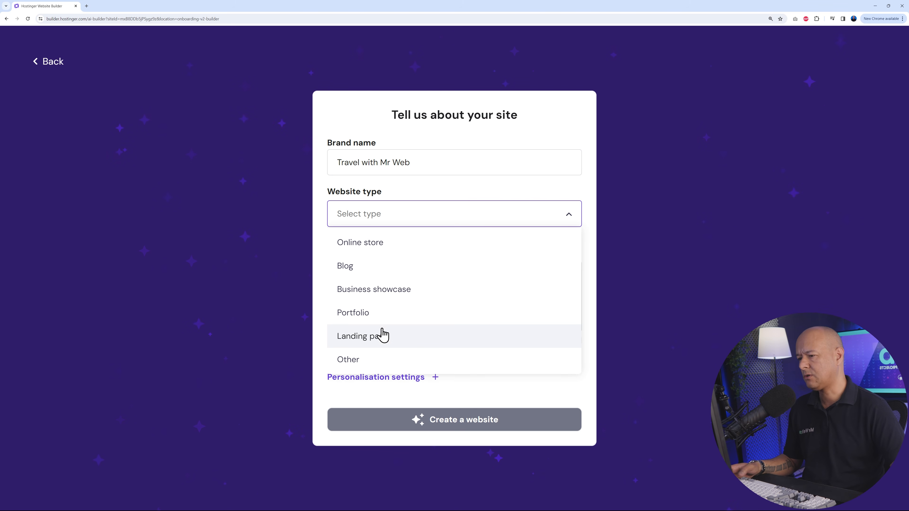
click(374, 276)
- Paste the description of a food-oriented travel blog with restaurant reviews, special offers and travel advice, and expand the personalisation settings
click(471, 302)
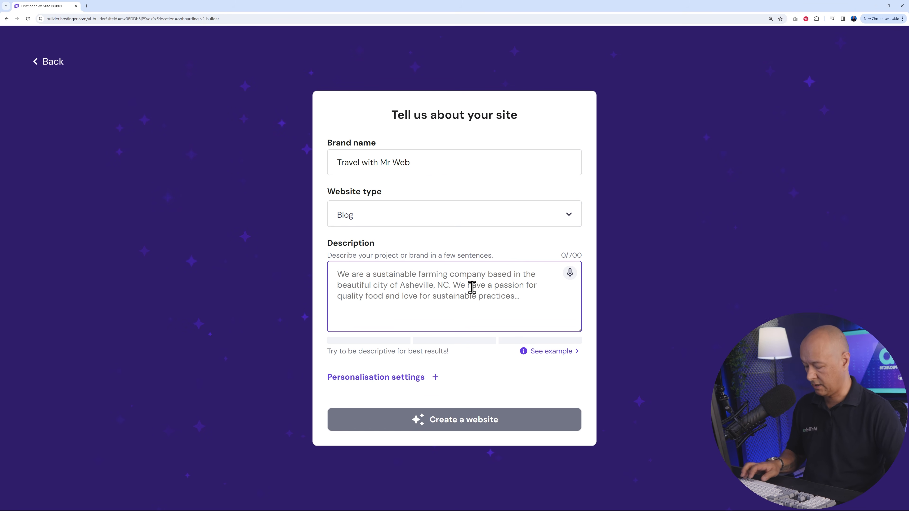
text(Travel with Mr Web is a travelling blog. We review different destinations mostly based on their cuisine and foods. We share reviews on different restaurants that we visited in those areas. We also provide special offers and advice on how to travel there. Basically, it's a travel blog oriented toward food and eating well.)
drag(579, 329, 580, 340)
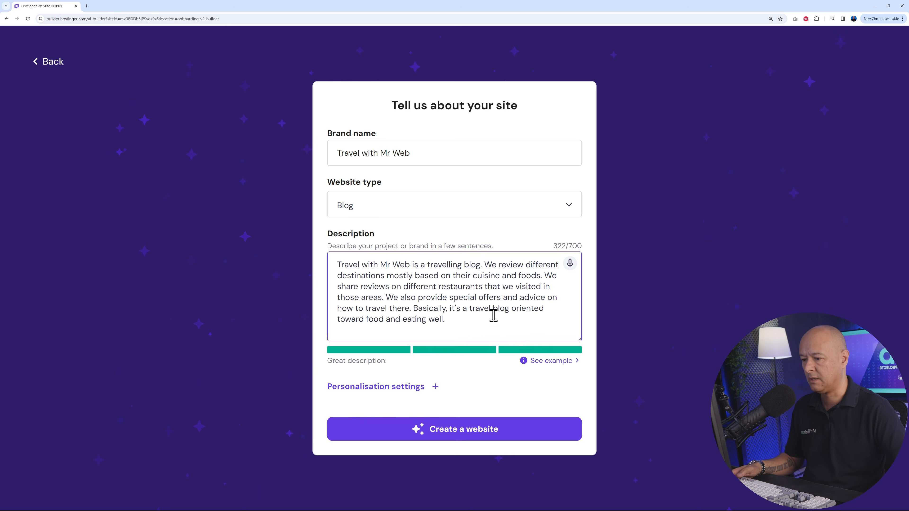
click(436, 388)
scroll(527, 376, down, 2)
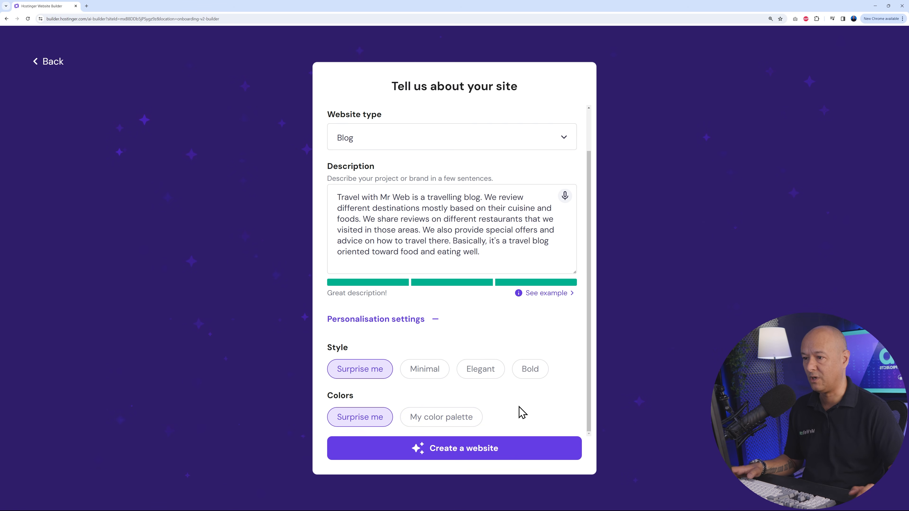
- Generate the website from the completed AI form and review the whole homepage in the desktop preview
click(470, 452)
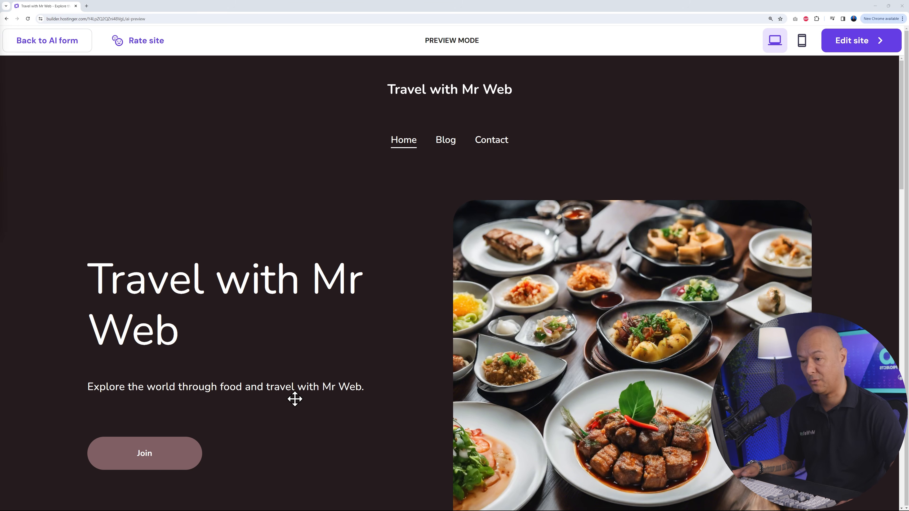
scroll(858, 232, down, 10)
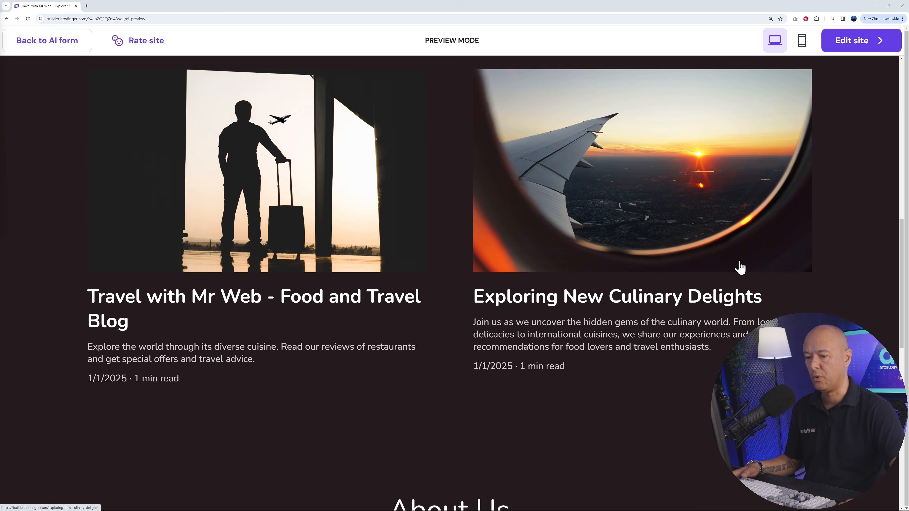
scroll(743, 267, down, 7)
scroll(799, 263, down, 2)
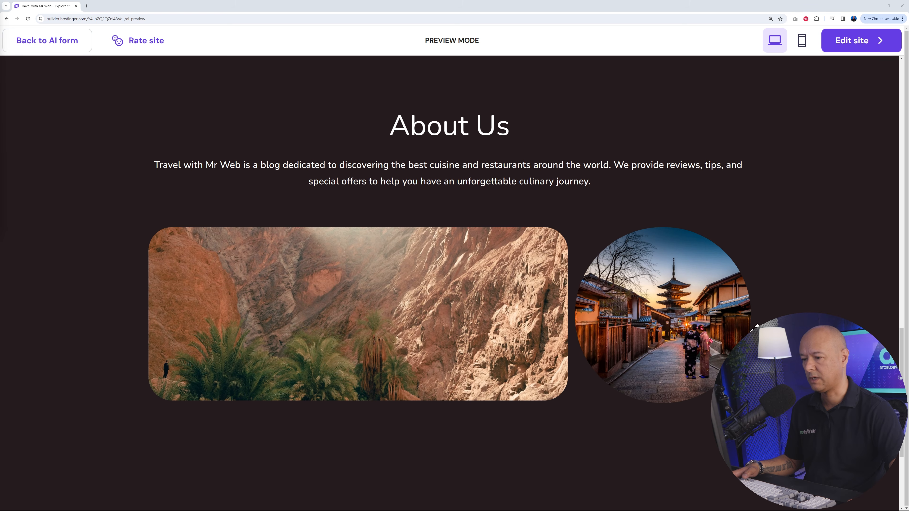
scroll(735, 335, down, 4)
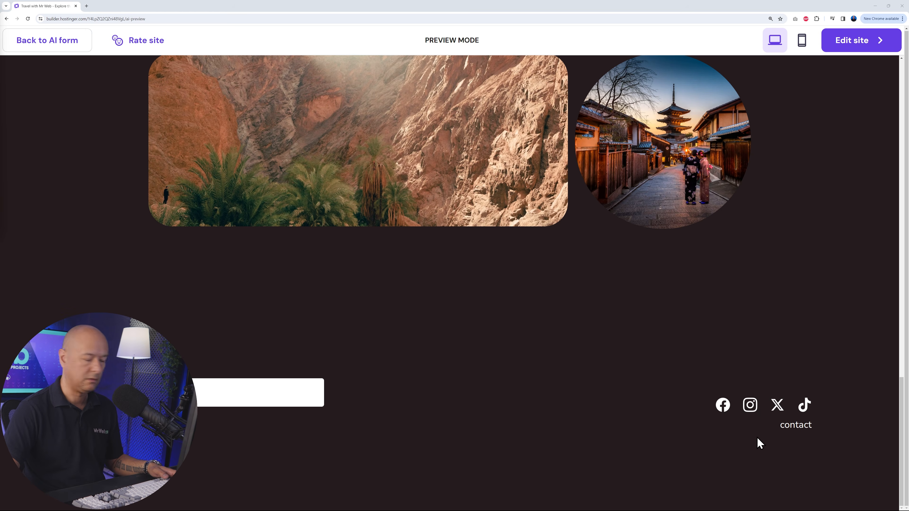
scroll(756, 437, up, 5)
scroll(757, 437, up, 5)
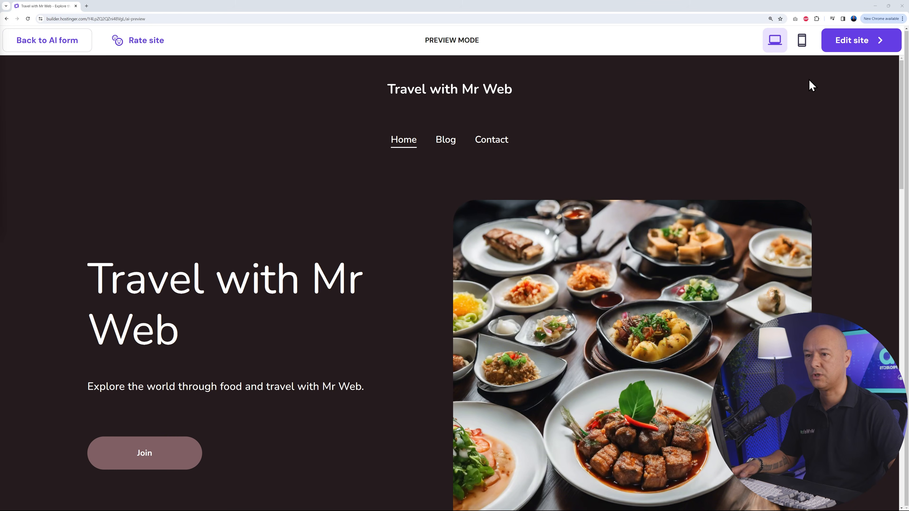
- Check the mobile preview of the generated site, including its navigation menu and blog post section
click(801, 45)
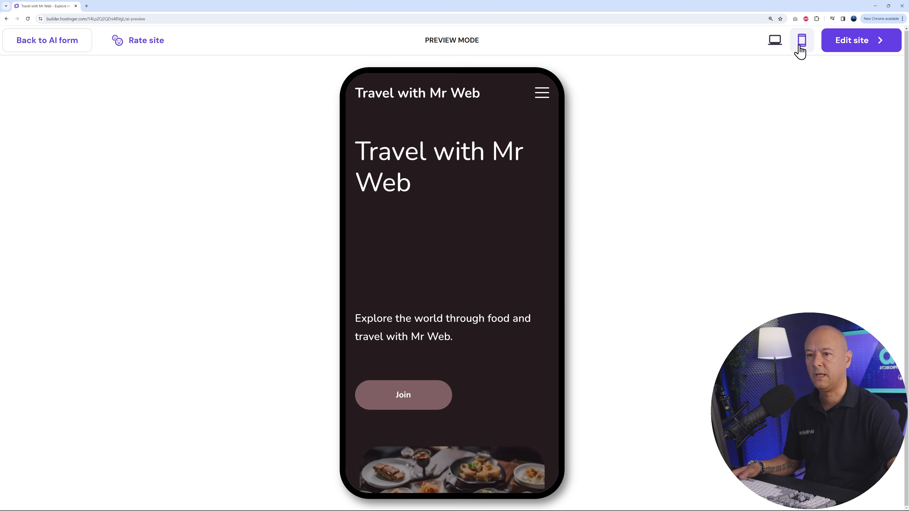
click(541, 95)
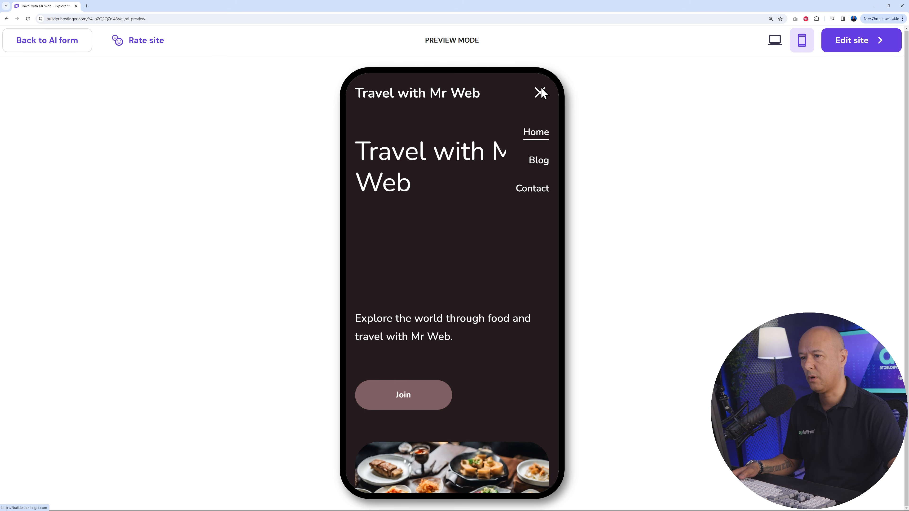
click(541, 95)
scroll(525, 230, down, 10)
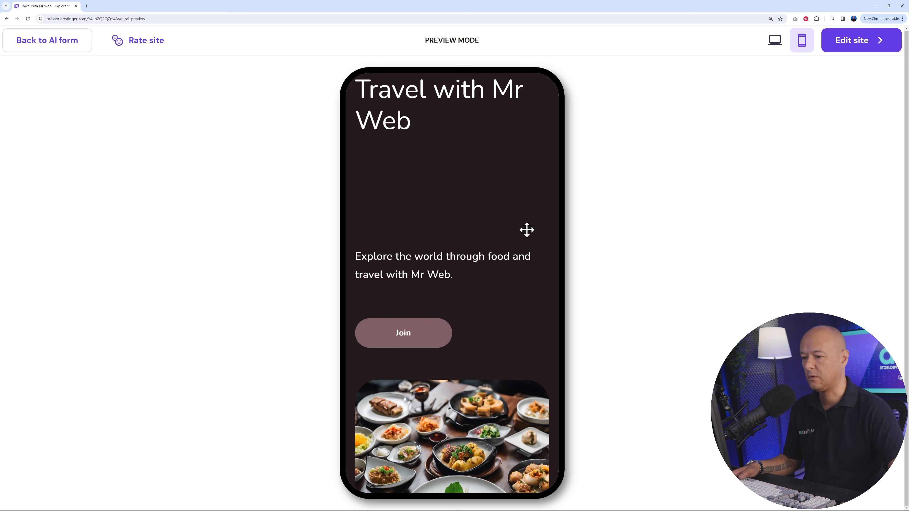
scroll(532, 269, down, 15)
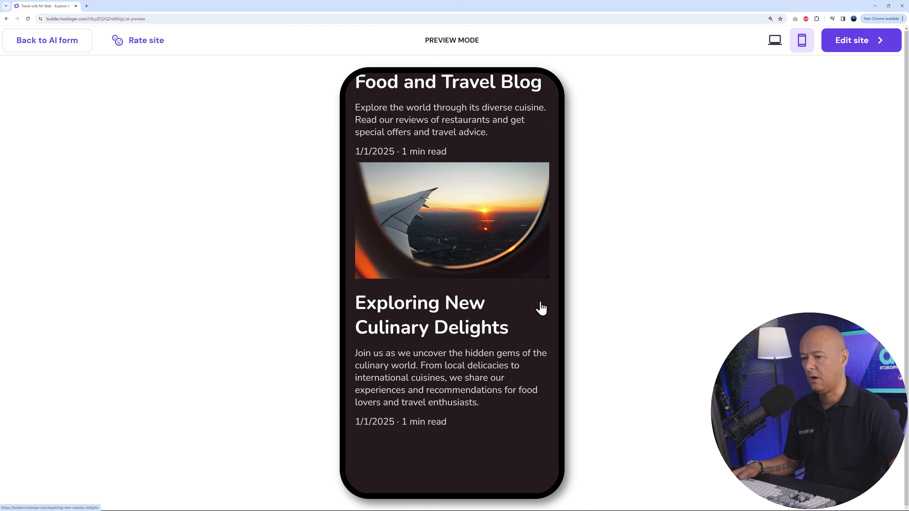
scroll(540, 301, up, 20)
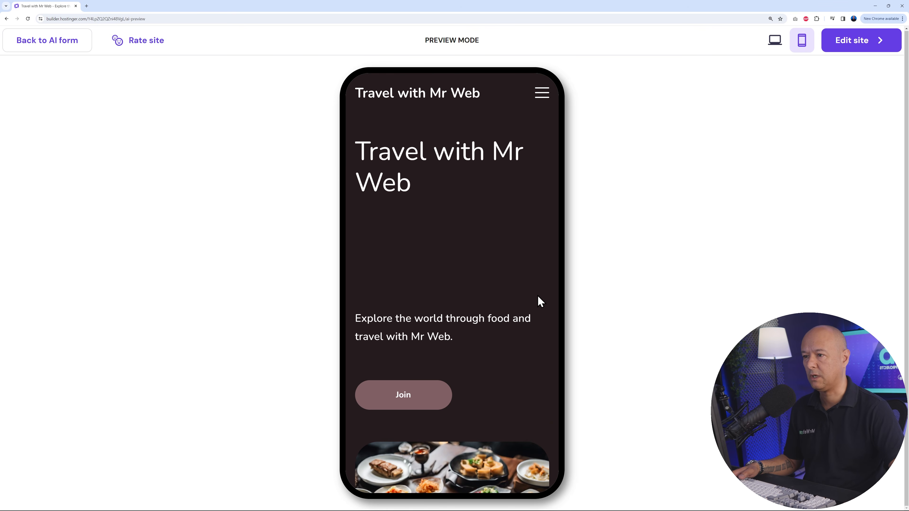
- Open the generated site for editing, save it and switch the editor to the desktop view
click(855, 43)
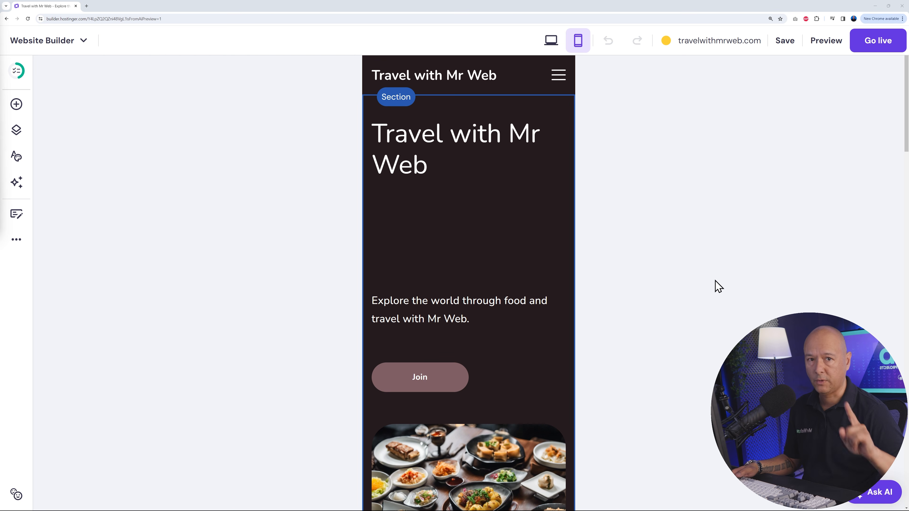
mouse_move(785, 52)
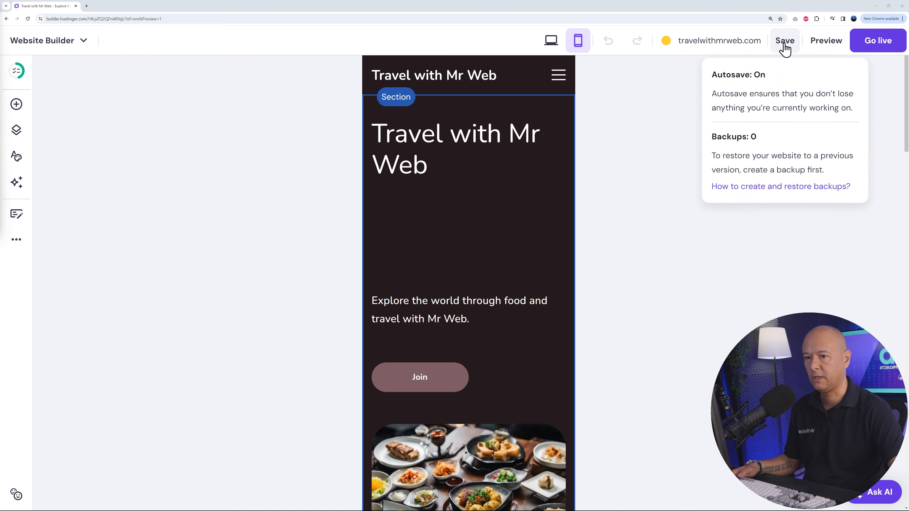
click(784, 44)
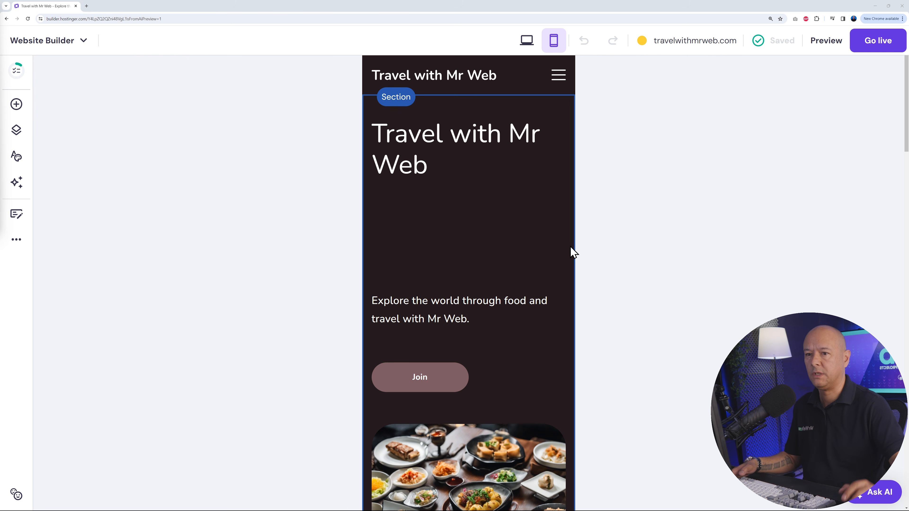
click(531, 44)
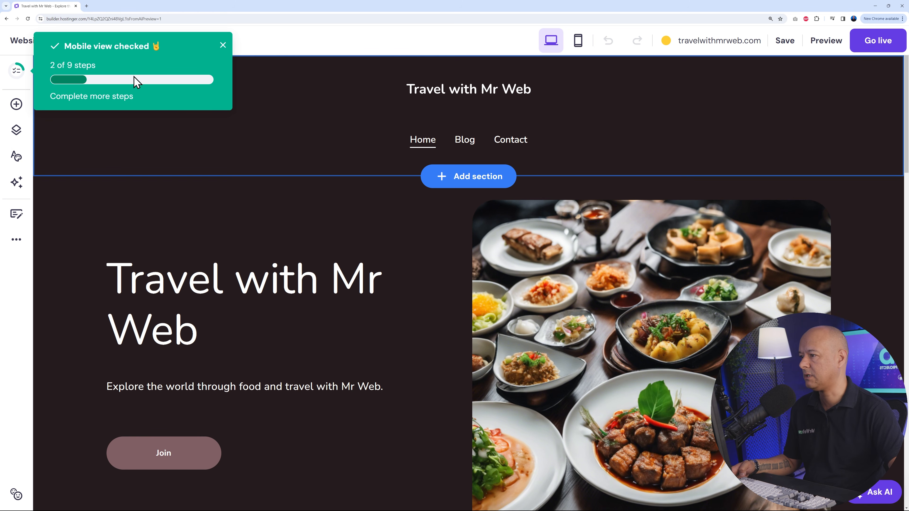
- Review the list of website setup steps through to Go live, and close it
click(108, 97)
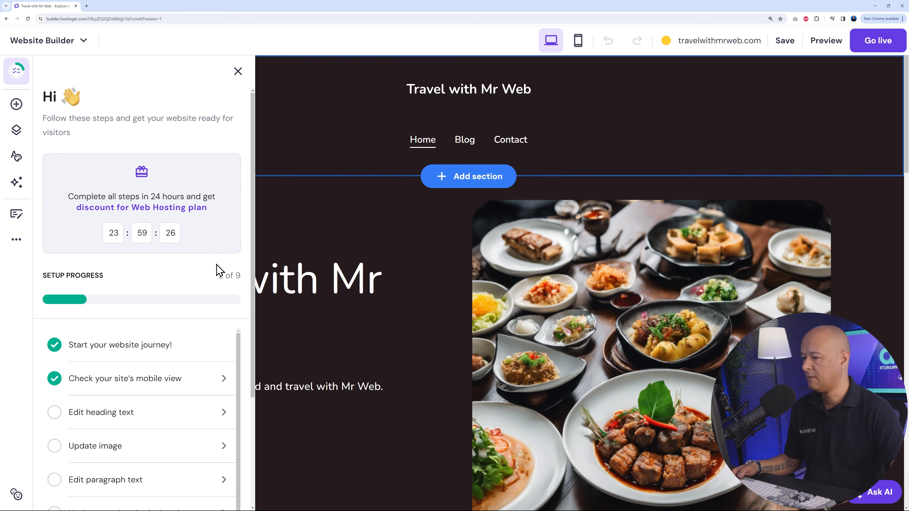
scroll(218, 269, down, 2)
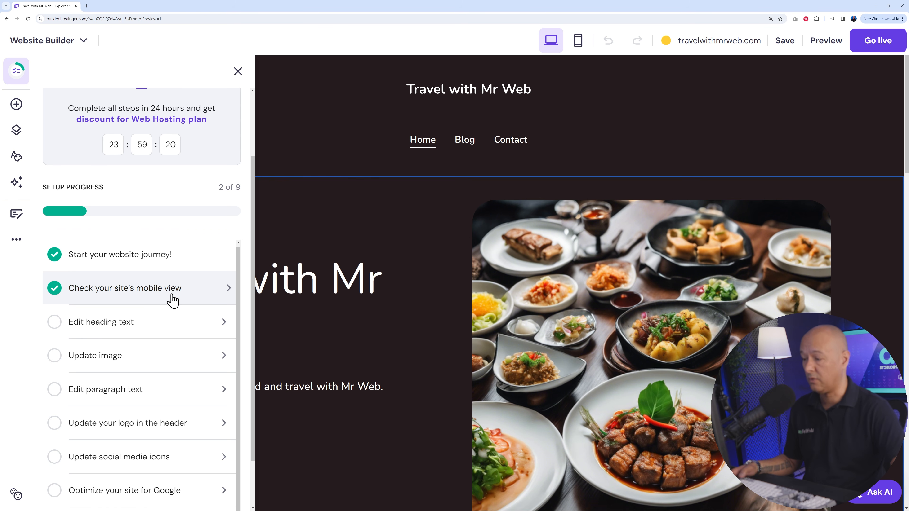
scroll(172, 300, down, 2)
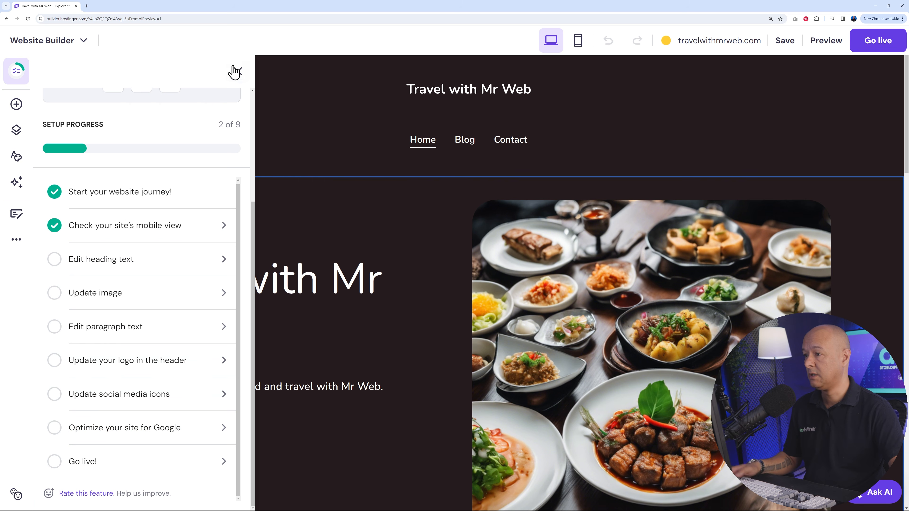
click(237, 71)
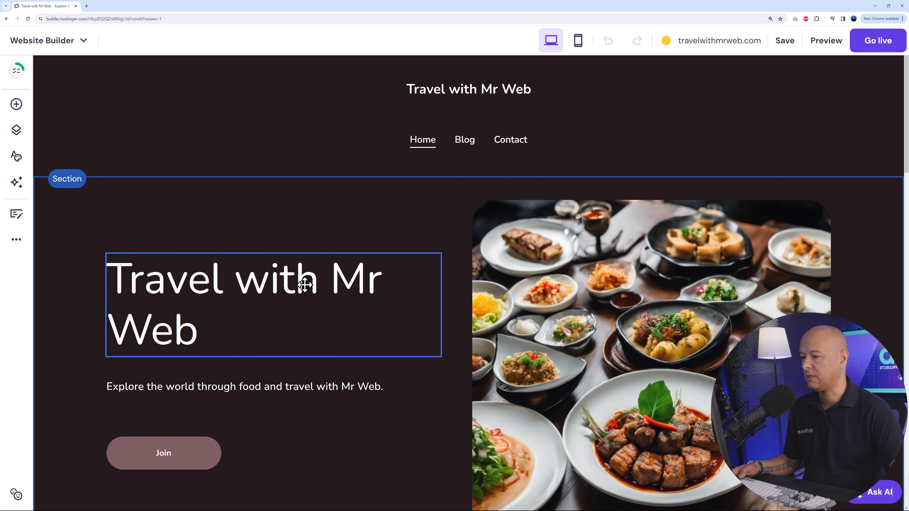
- Select the food image in the homepage's hero section and look through the media library for possible replacements
scroll(305, 285, down, 1)
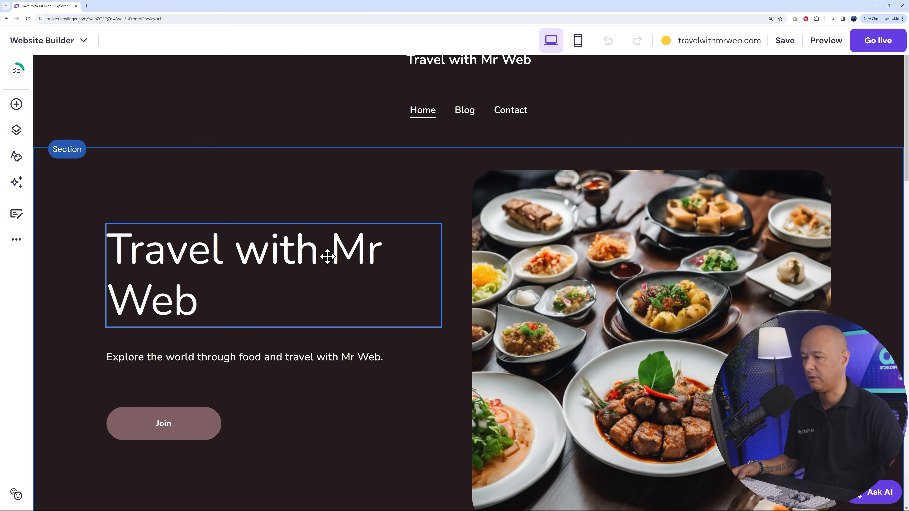
scroll(328, 257, down, 2)
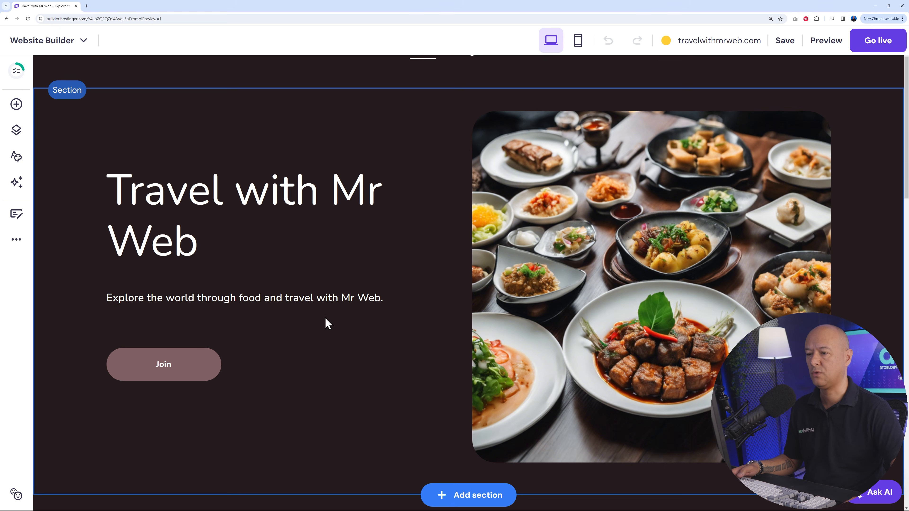
click(635, 253)
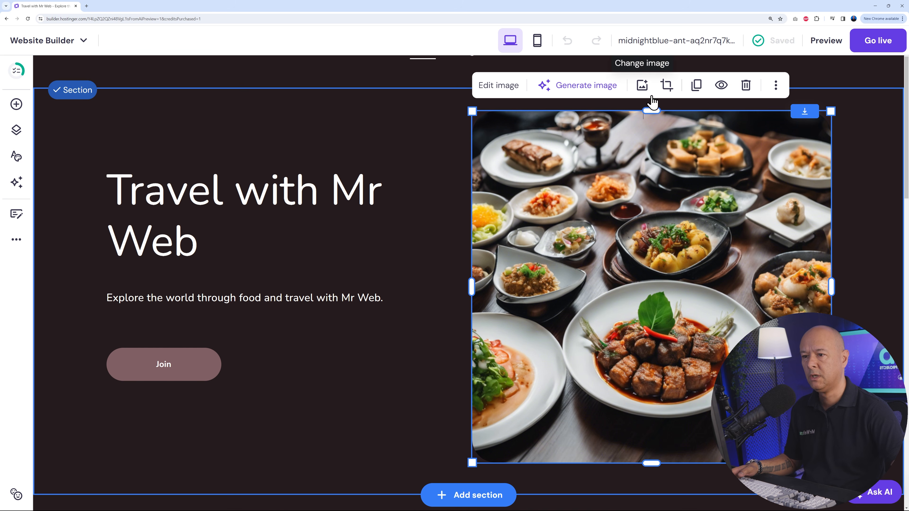
click(642, 85)
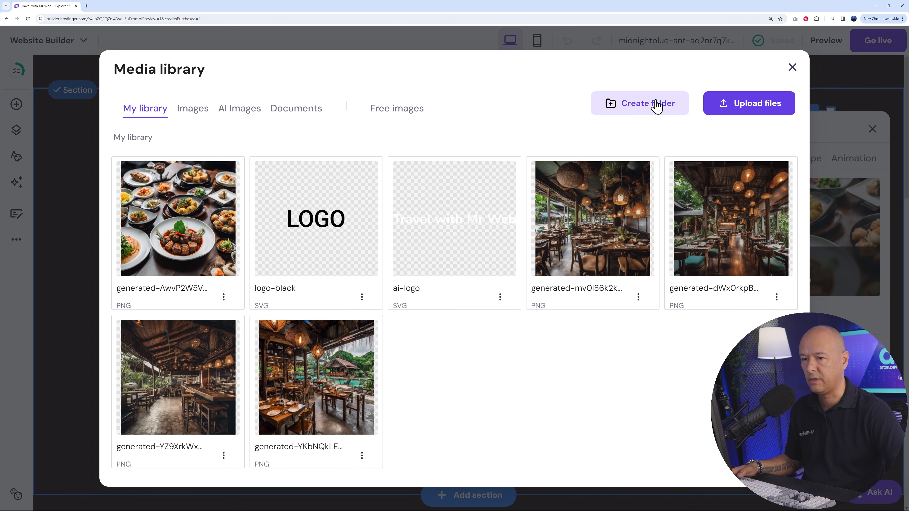
click(793, 67)
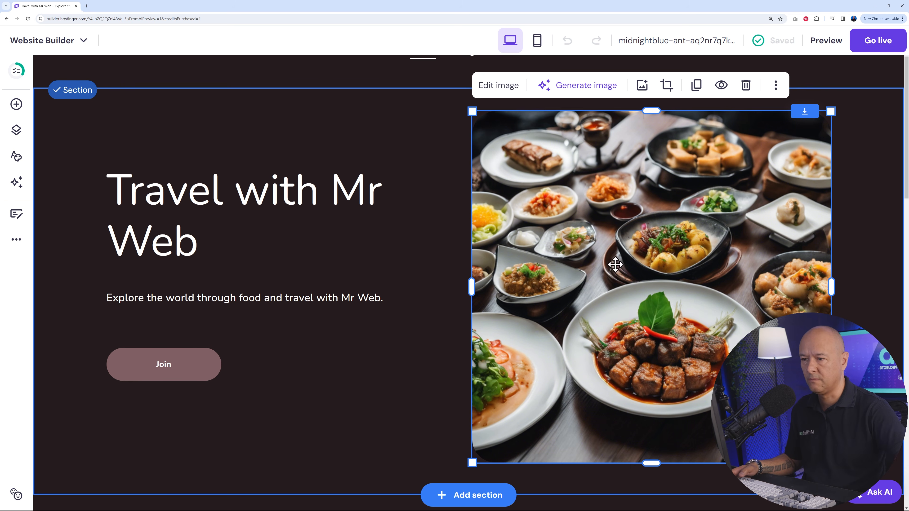
- Generate AI images for the hero section from the description "Inside a small roadside restaurant in Thailand with traffic on the street" in the Enhance style
click(582, 95)
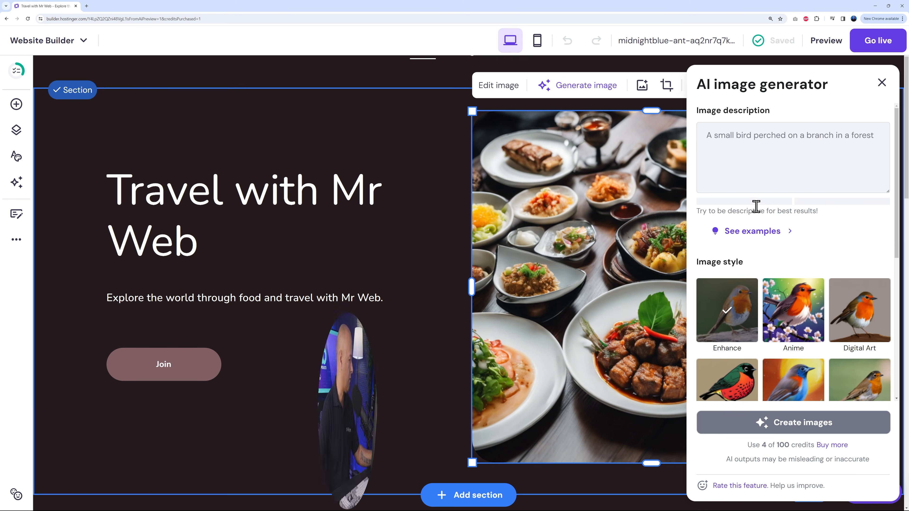
click(752, 166)
text(Inside a small roadside restaurant in Thailand with traffic on the street)
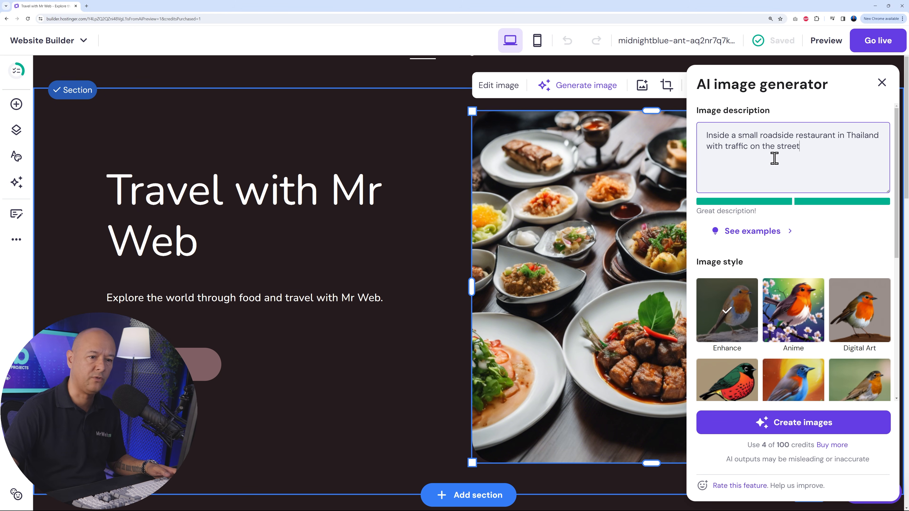
click(810, 425)
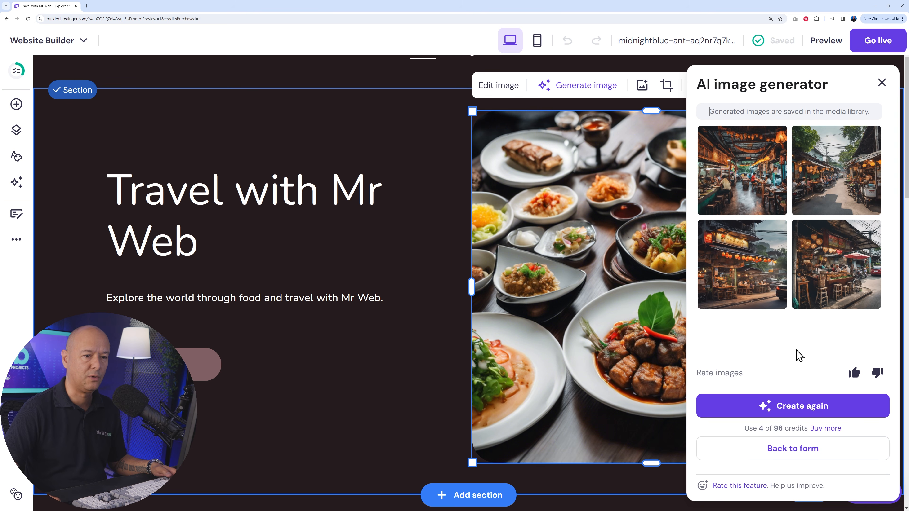
- Try several generated images in the hero section and keep the daytime street scene lined with food stalls and parked motorbikes
click(764, 192)
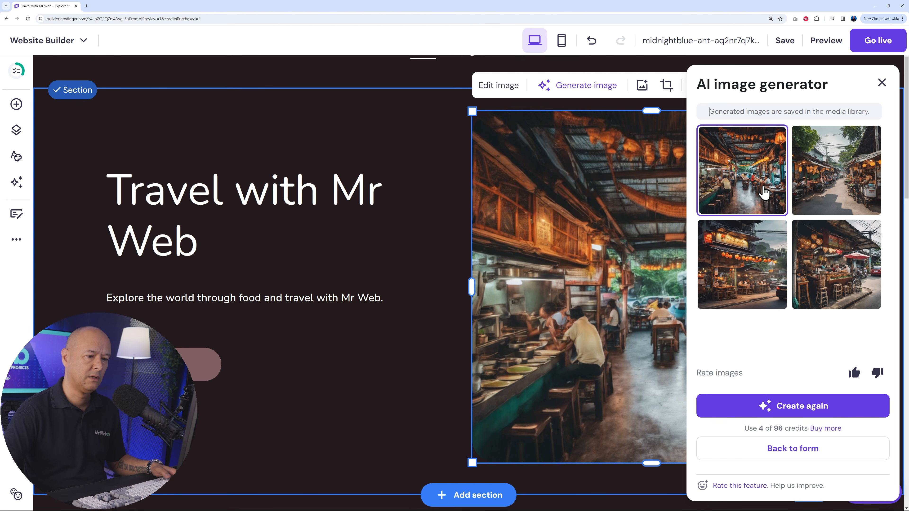
click(834, 191)
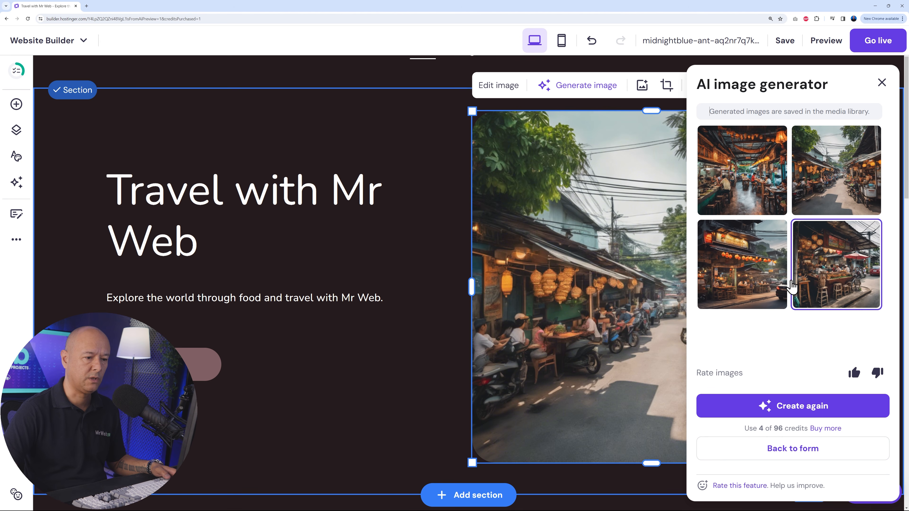
click(762, 284)
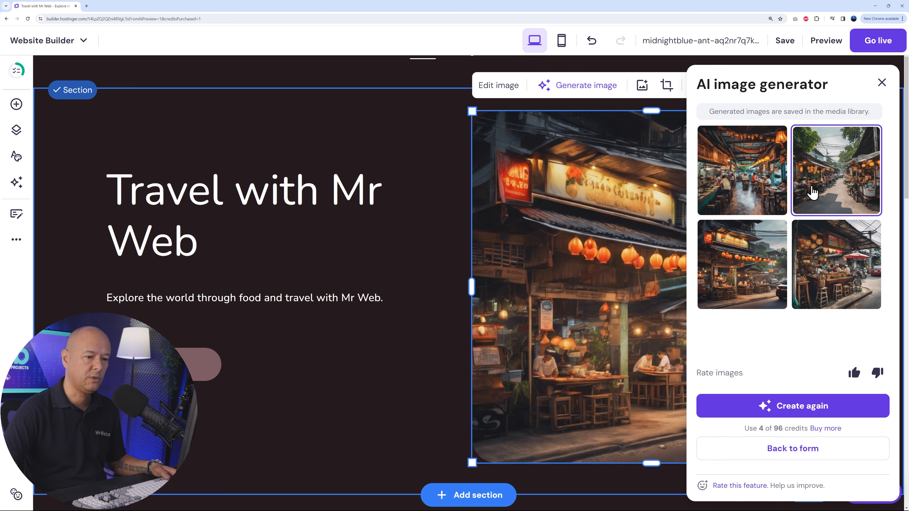
click(816, 197)
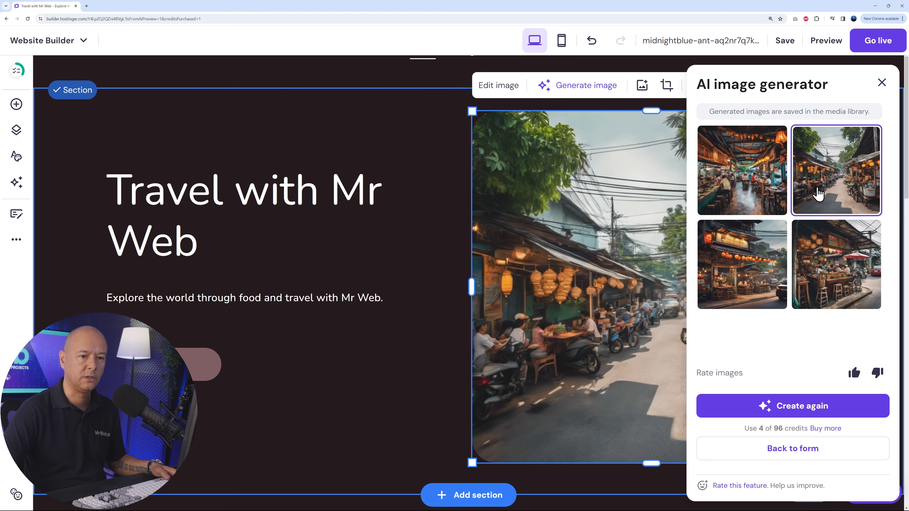
click(882, 83)
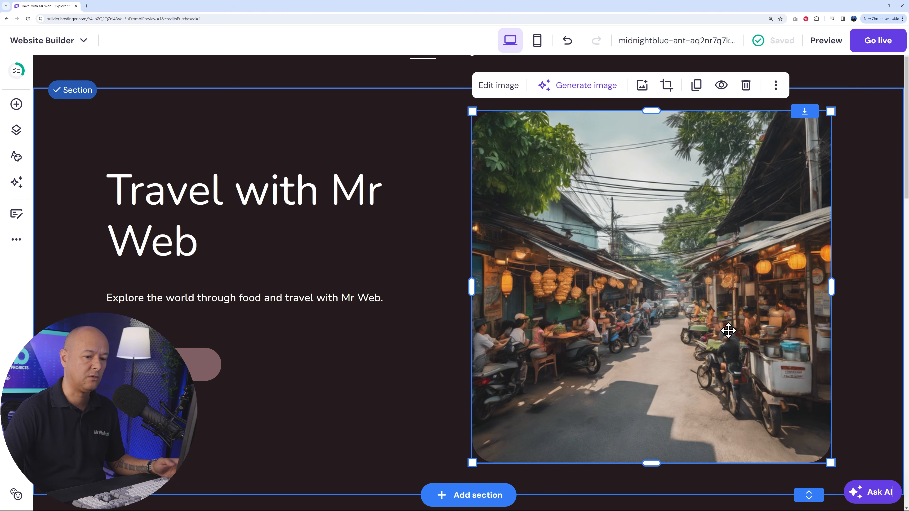
- Check the media library for the newly generated images and locate the "Exploring New Culinary Delights" post on the homepage
click(643, 86)
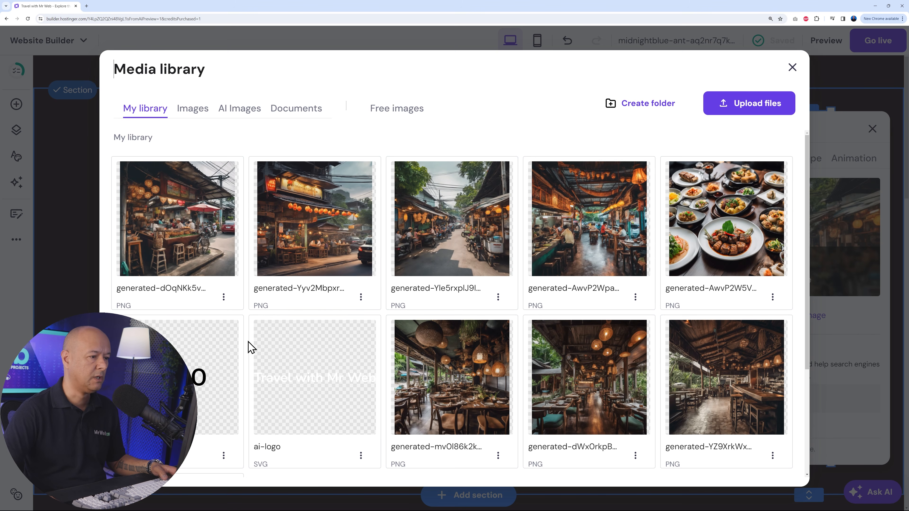
click(792, 67)
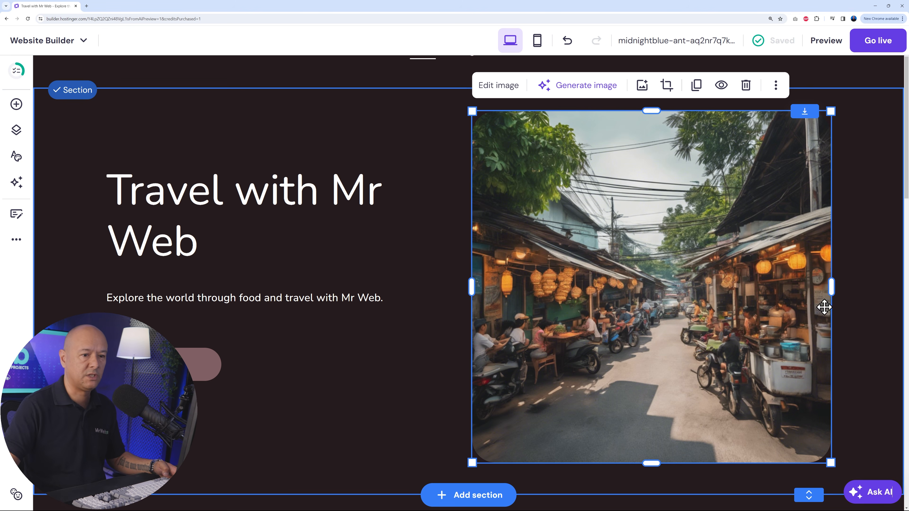
scroll(855, 292, down, 7)
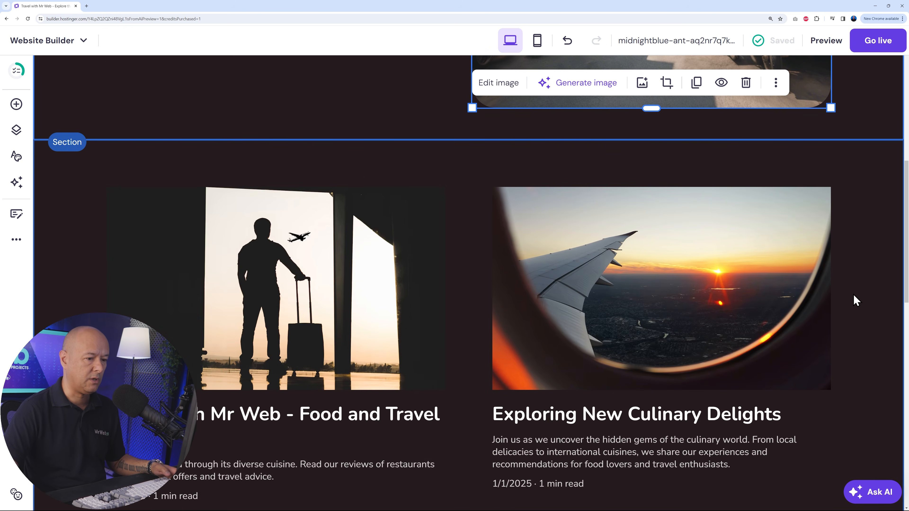
mouse_move(677, 345)
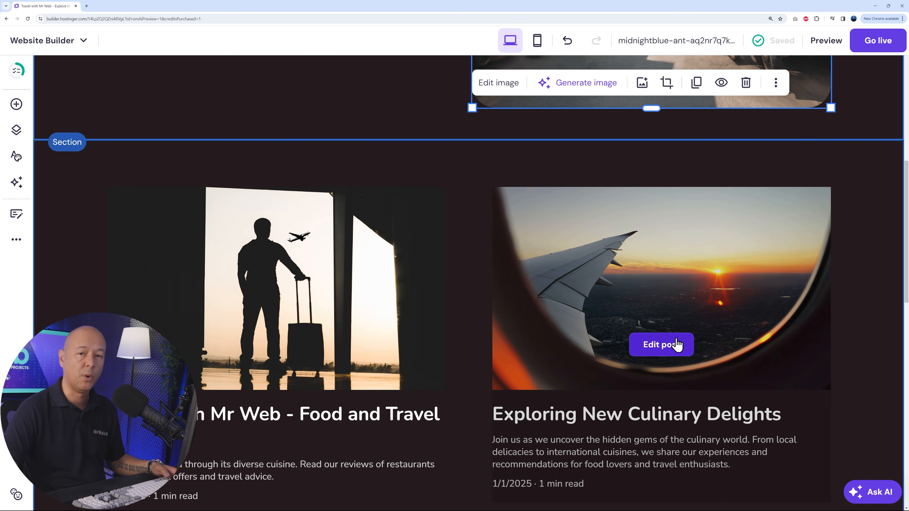
- Open the "Travel with Mr Web - Food and Travel Blog" post and review its header, image and welcome text
scroll(676, 344, down, 1)
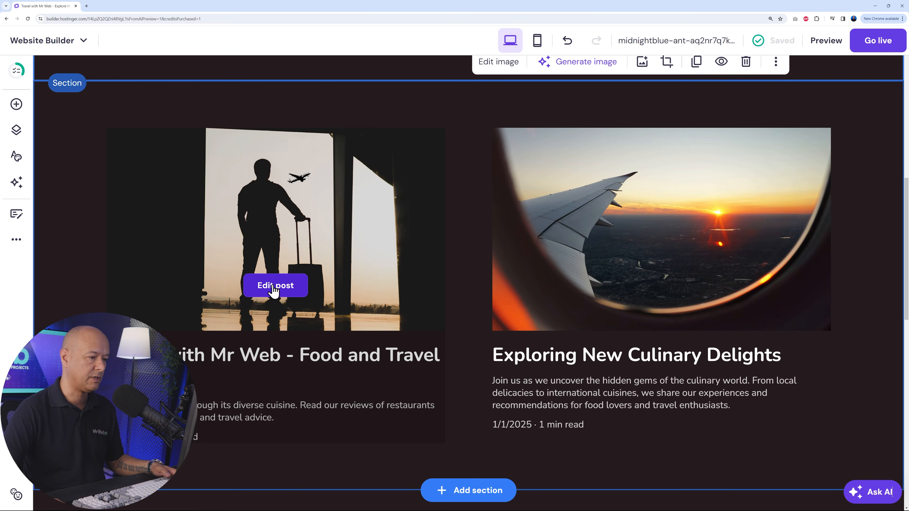
click(275, 287)
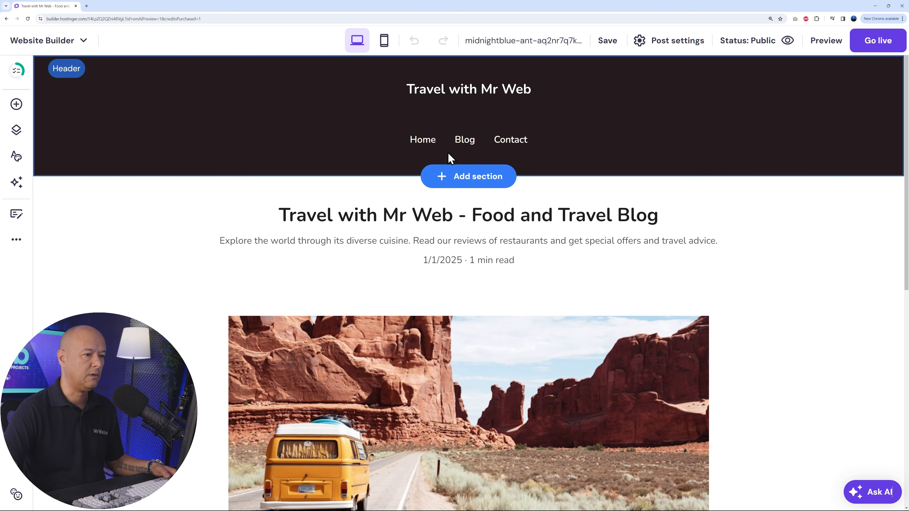
scroll(801, 286, down, 6)
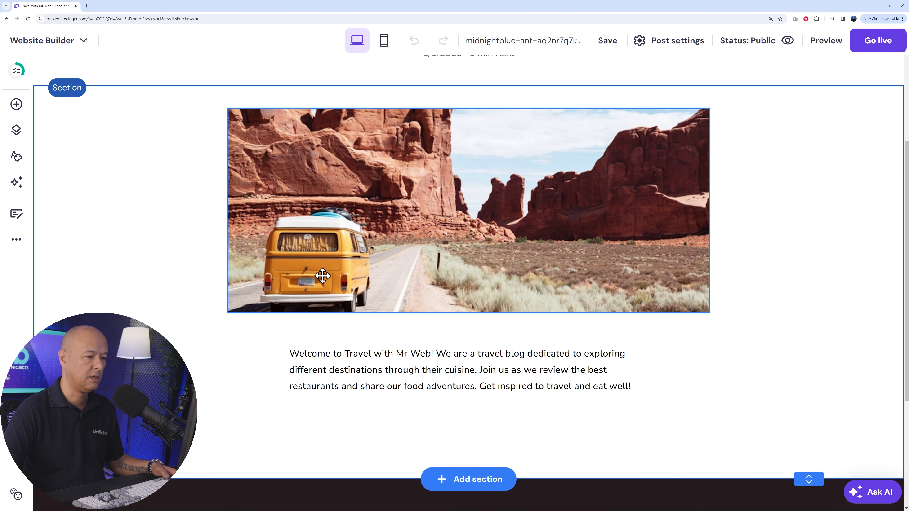
scroll(315, 239, down, 3)
scroll(583, 238, down, 2)
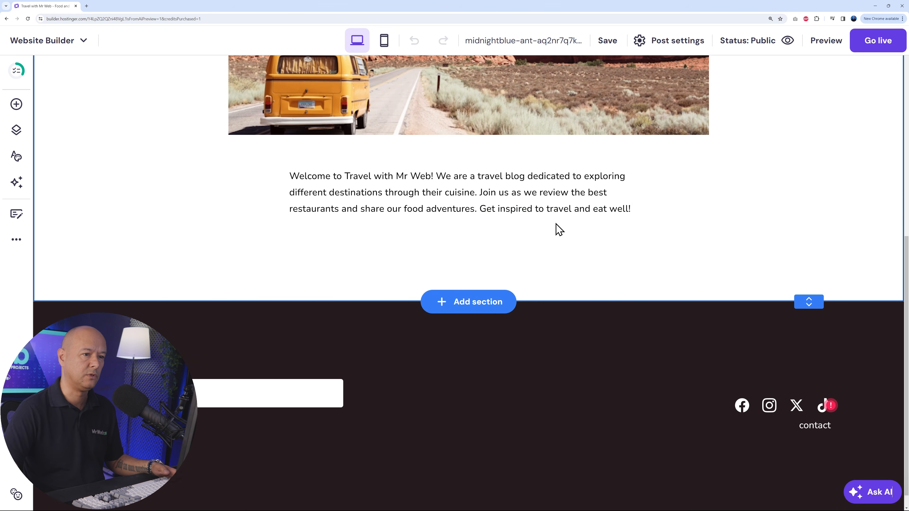
scroll(577, 210, up, 8)
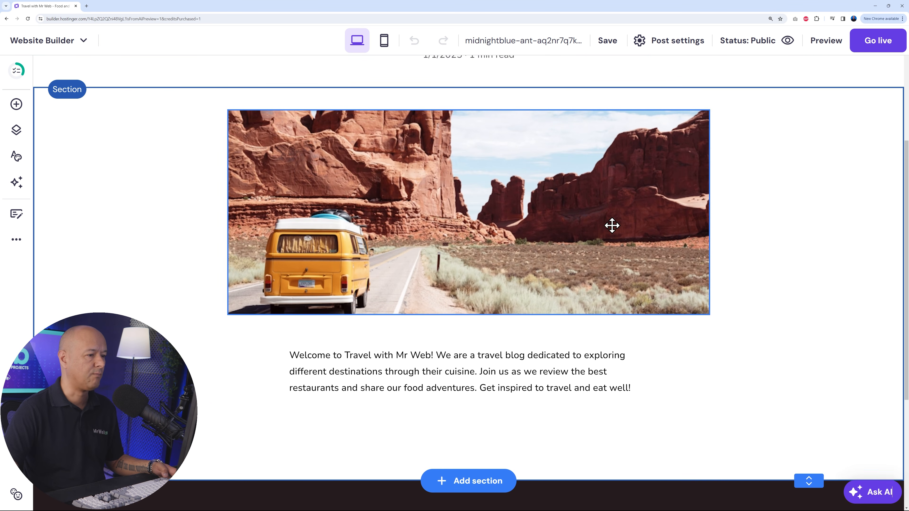
scroll(557, 234, up, 4)
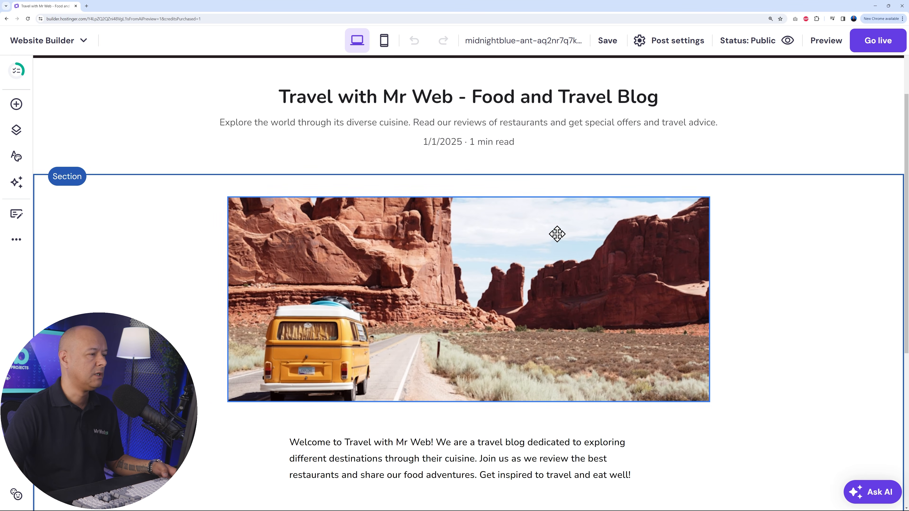
scroll(558, 239, up, 1)
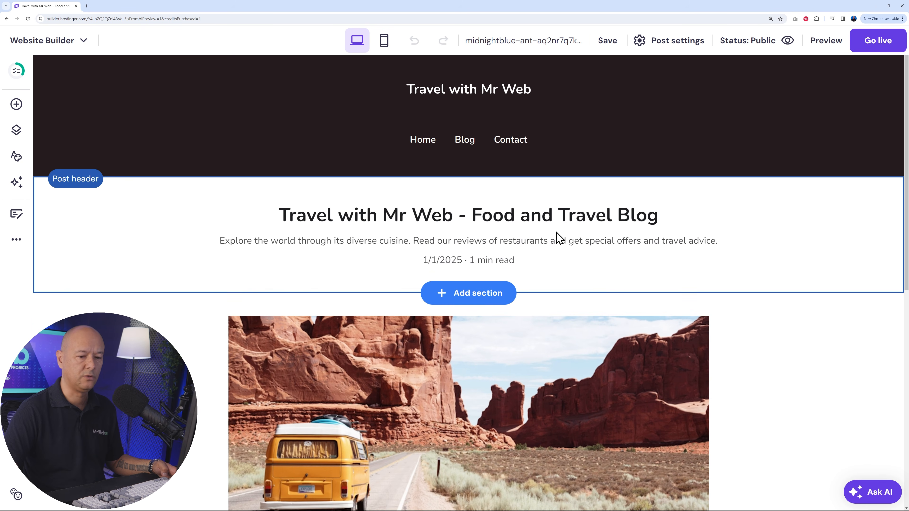
- Look through the site's Home, Blog and Contact pages, finishing at the homepage's hero section
click(432, 144)
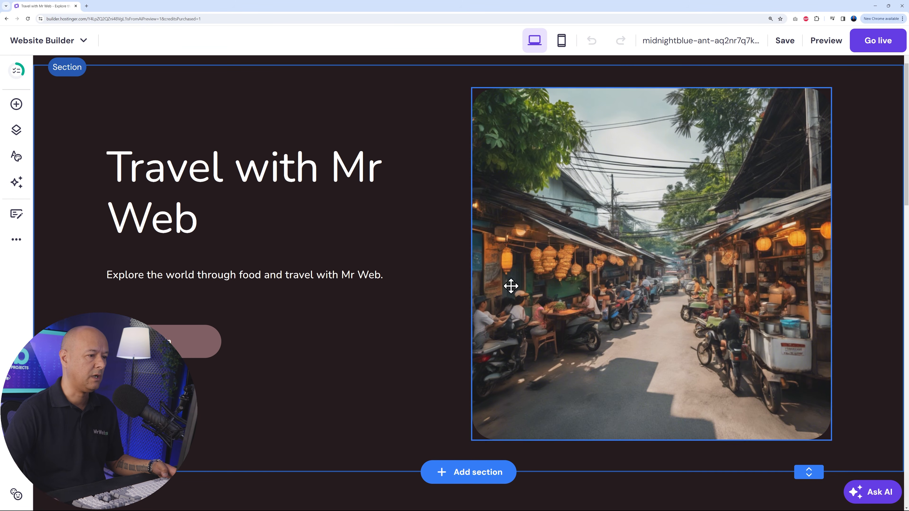
scroll(457, 274, up, 4)
click(465, 143)
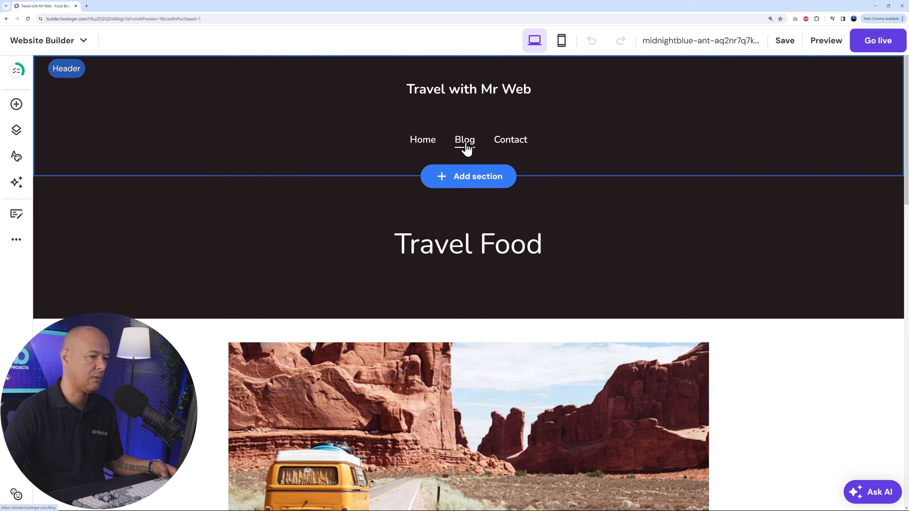
click(507, 143)
scroll(386, 242, down, 4)
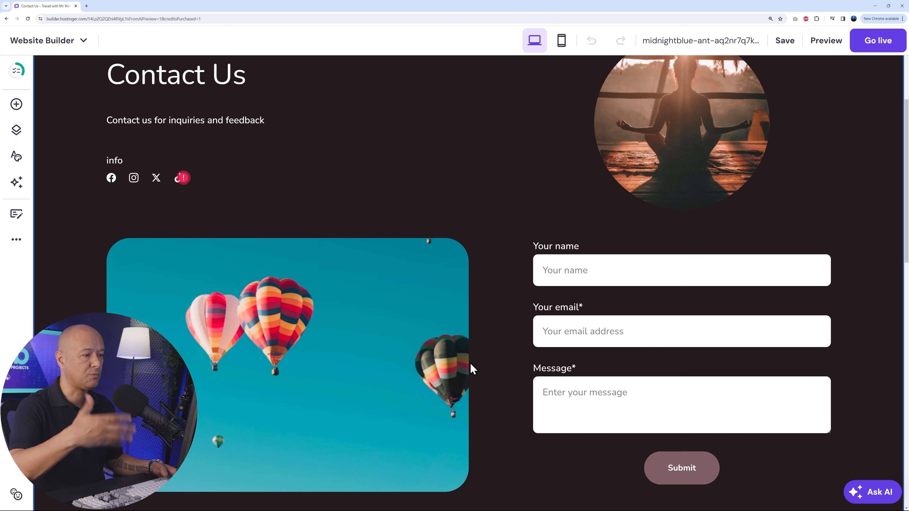
scroll(545, 245, up, 2)
scroll(545, 245, up, 7)
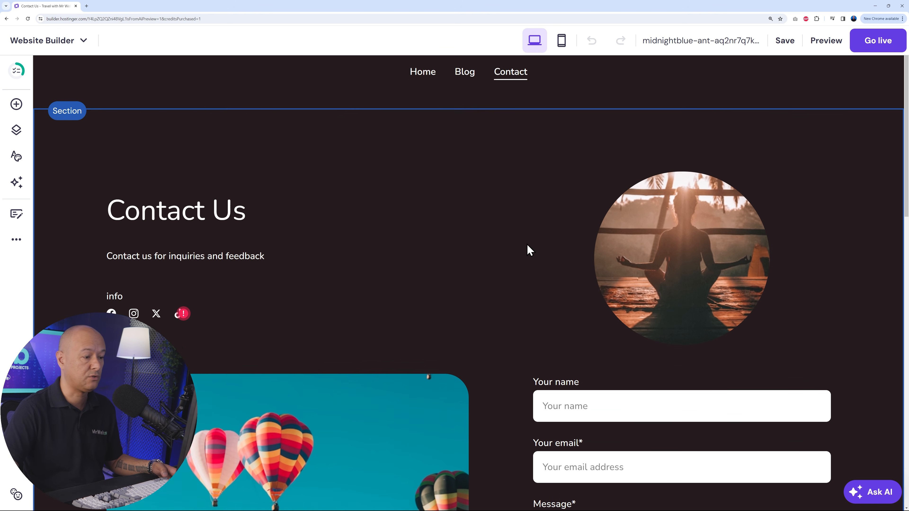
click(429, 147)
scroll(482, 292, down, 3)
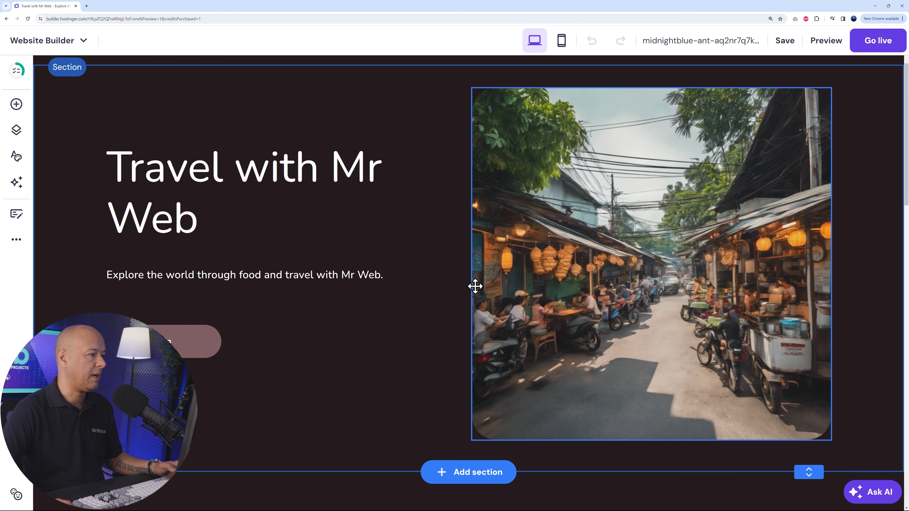
- Add a text element over the lower part of the hero's street image reading "Street Food in Thailand"
click(16, 104)
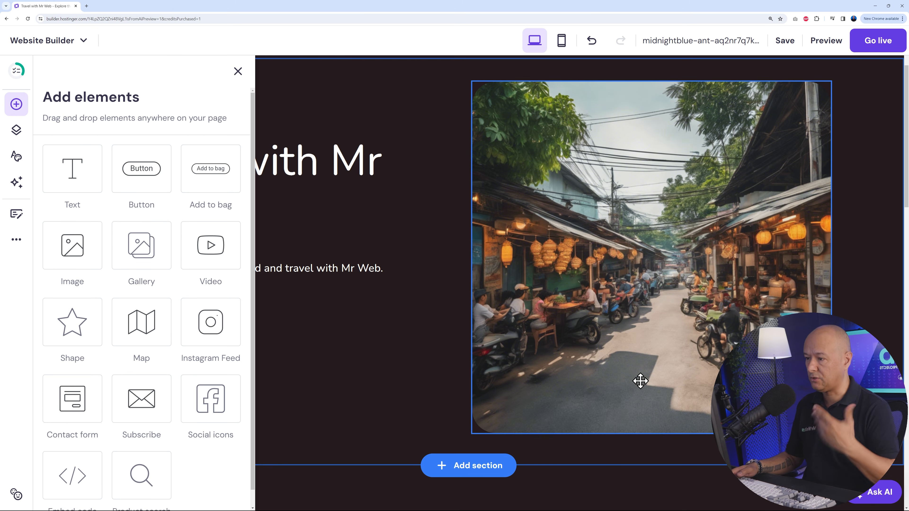
drag(82, 179, 590, 362)
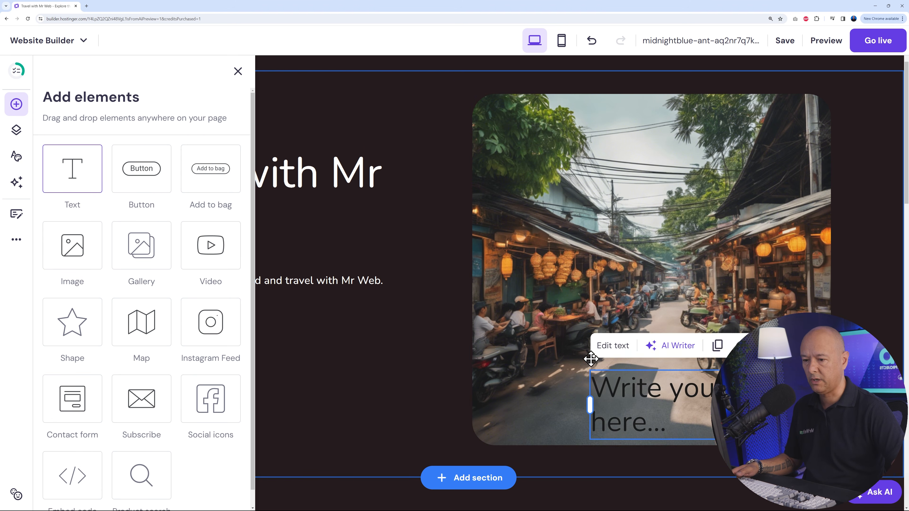
double_click(630, 394)
text(S)
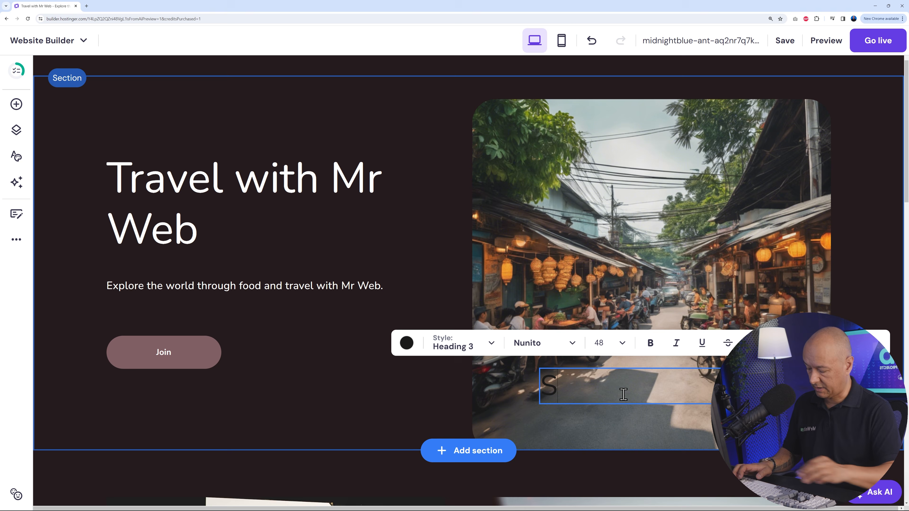
text(treet Food)
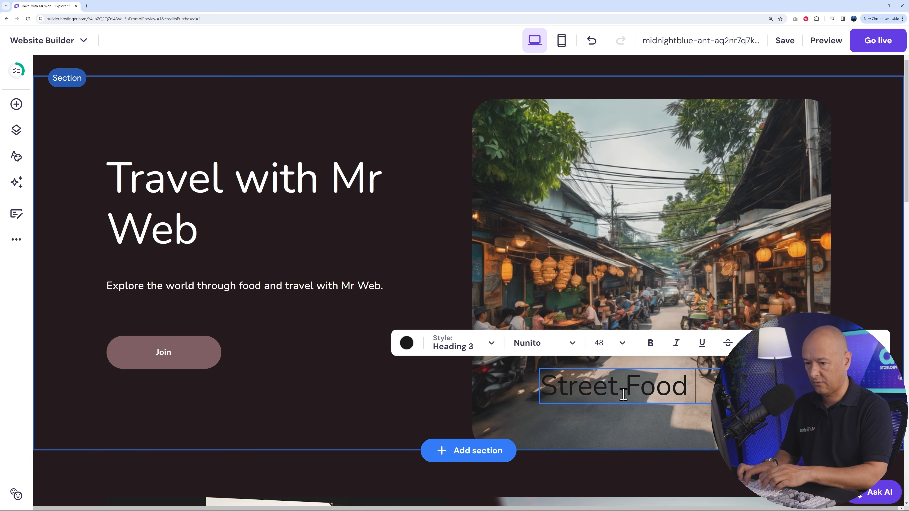
text( in Tailan)
key(BackSpace)
key(BackSpace)
key(BackSpace)
key(BackSpace)
key(BackSpace)
key(BackSpace)
key(BackSpace)
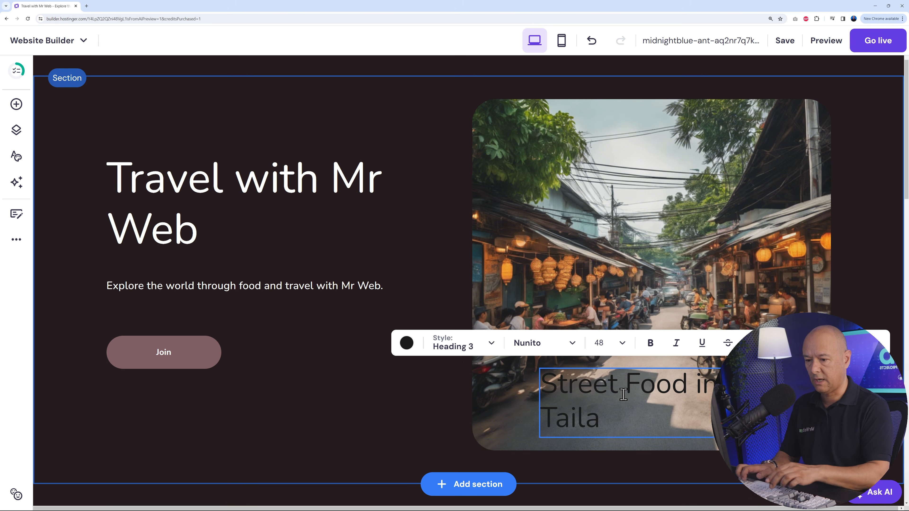
text(Thailand)
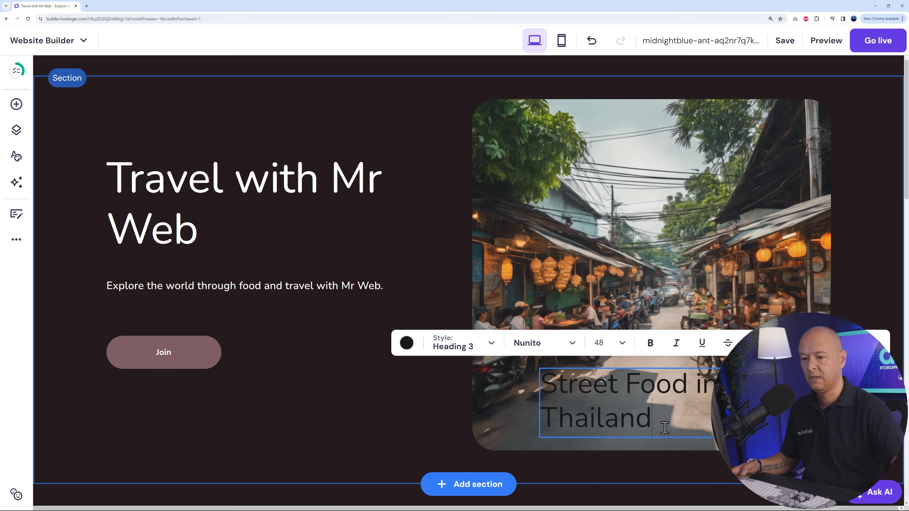
- Set the font size of the "Street Food in Thailand" caption to 24
drag(664, 428, 524, 382)
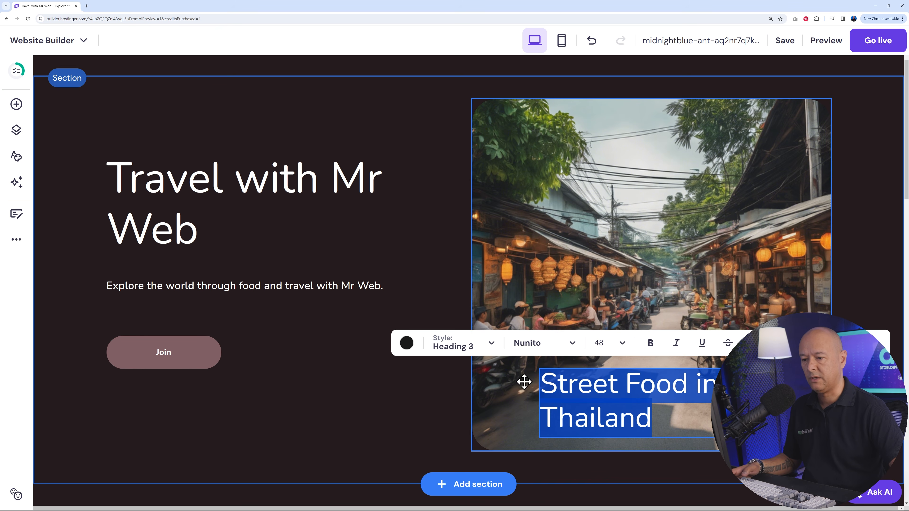
click(599, 342)
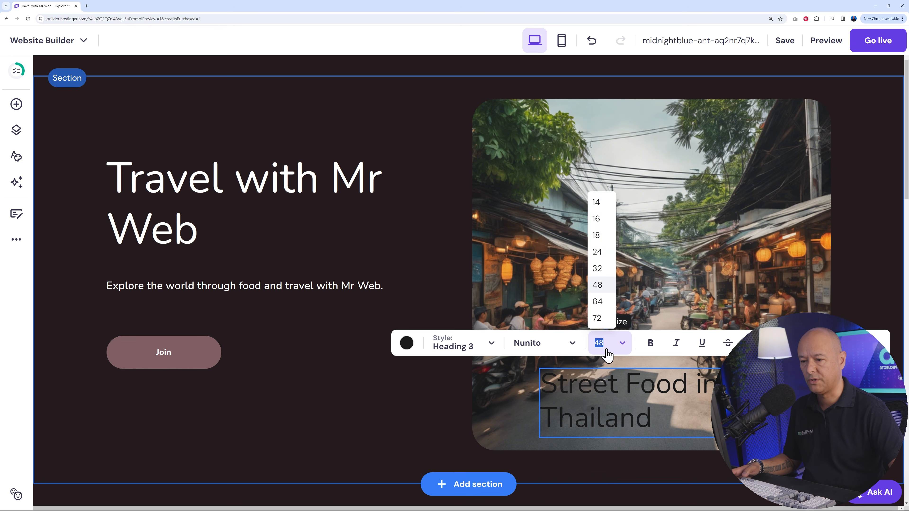
click(596, 236)
click(611, 343)
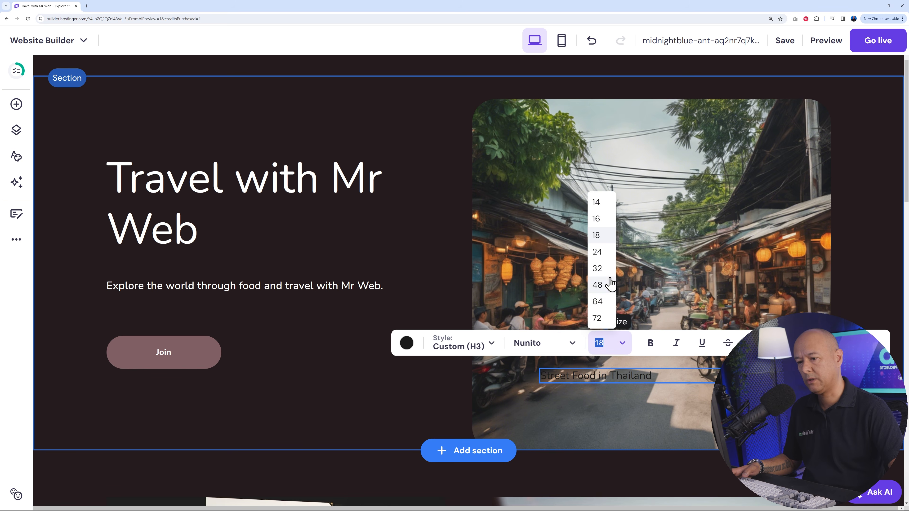
click(597, 252)
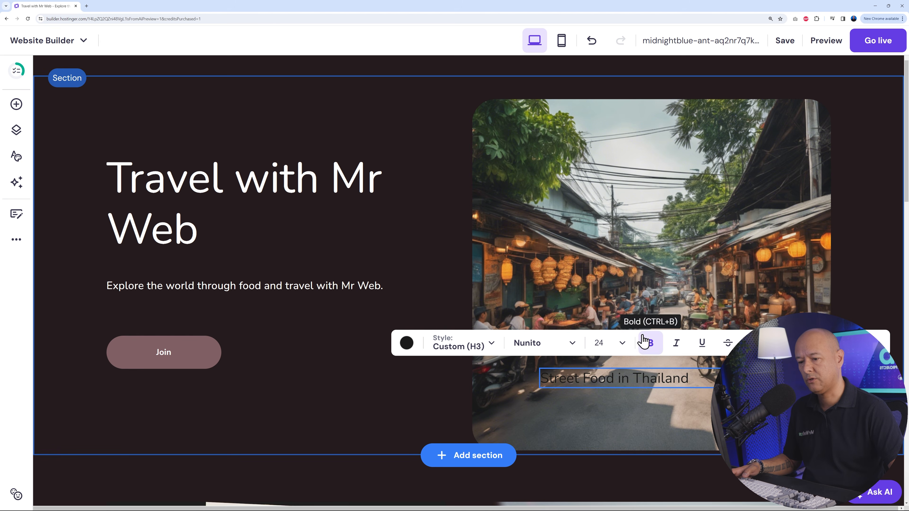
- Move the "Street Food in Thailand" caption further down and to the right, near the street image's bottom edge
triple_click(631, 380)
click(729, 396)
click(711, 370)
drag(711, 370, 765, 422)
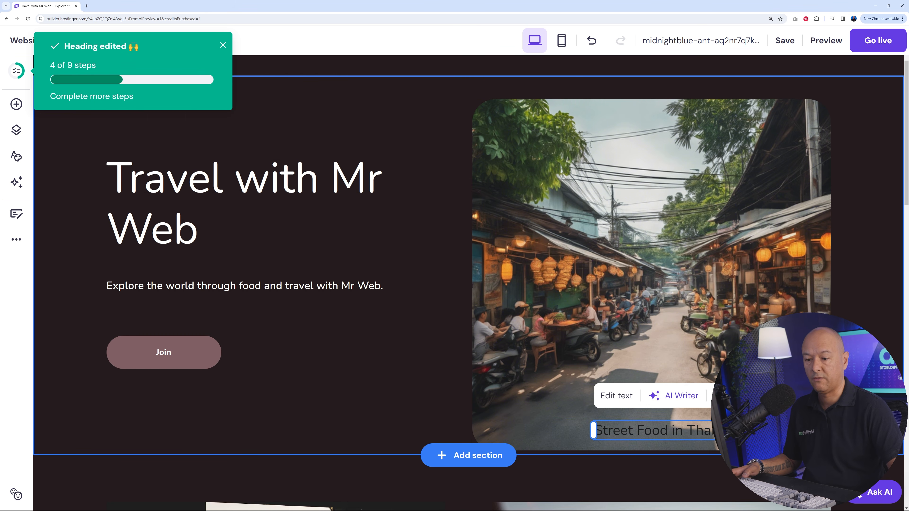
- Make the "Street Food in Thailand" caption bold and nudge it slightly upward on the image
double_click(765, 426)
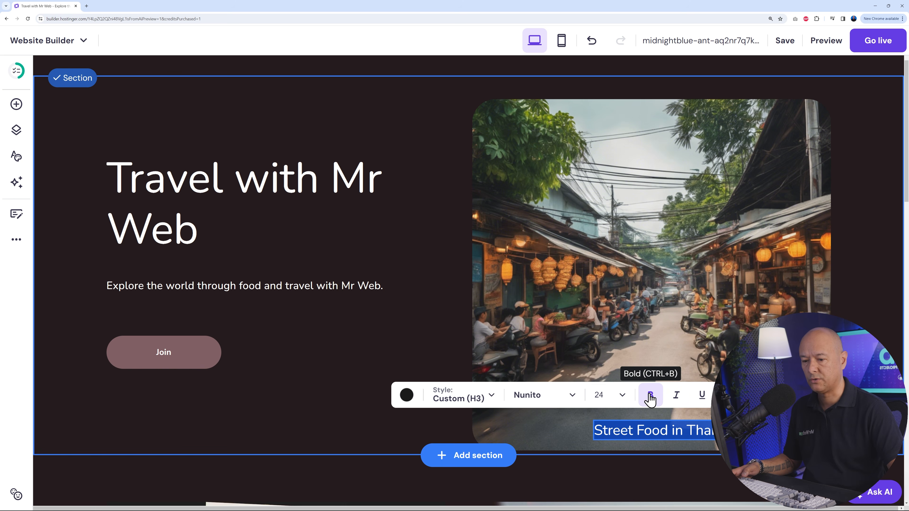
click(579, 431)
drag(710, 434, 711, 426)
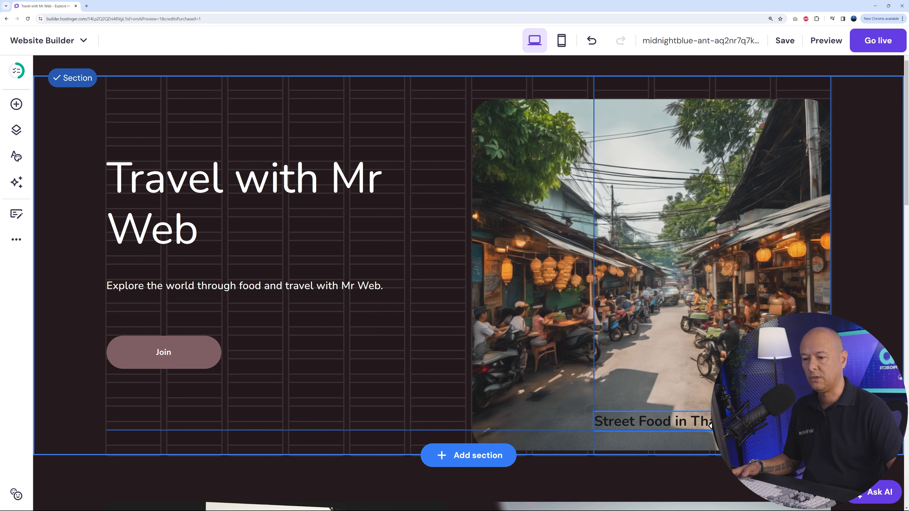
click(567, 418)
click(321, 412)
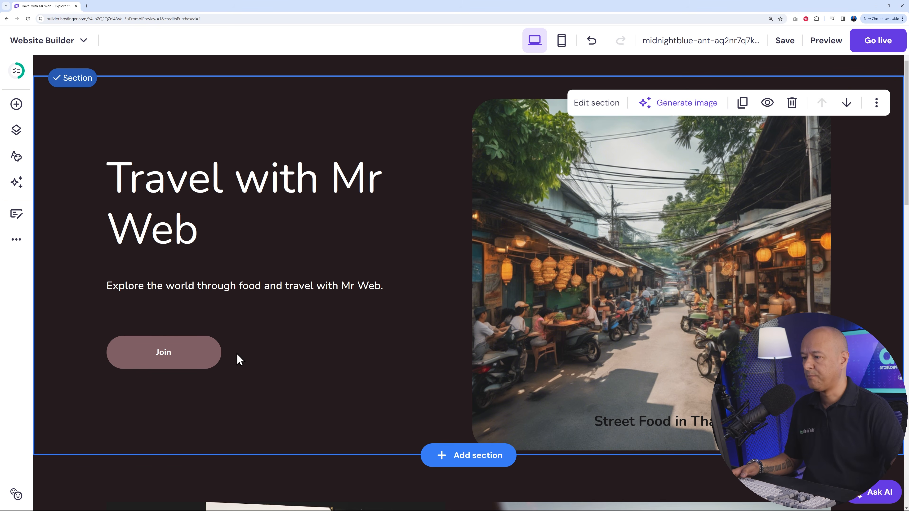
- Check the Join button's edges against the hero section's layout grid
click(214, 357)
mouse_move(221, 352)
mouse_down()
mouse_move(284, 353)
mouse_move(215, 354)
mouse_move(283, 353)
mouse_move(223, 353)
mouse_up()
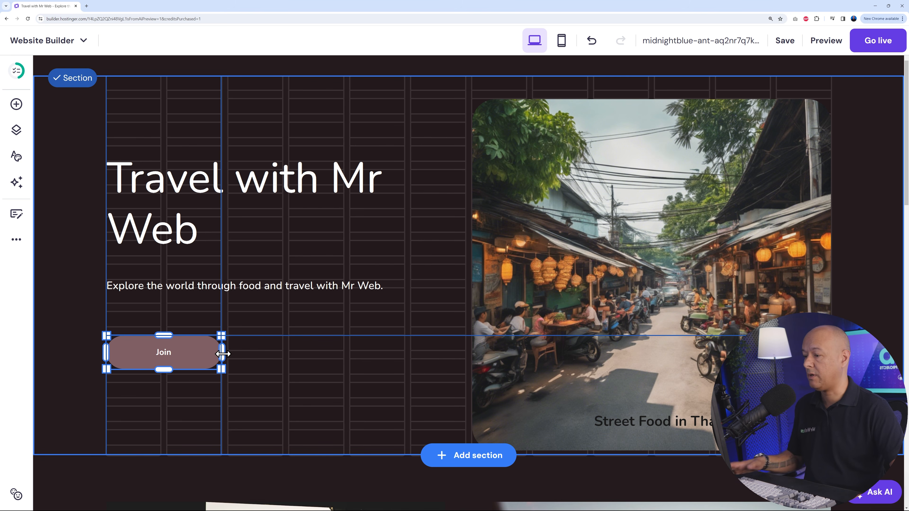
click(308, 366)
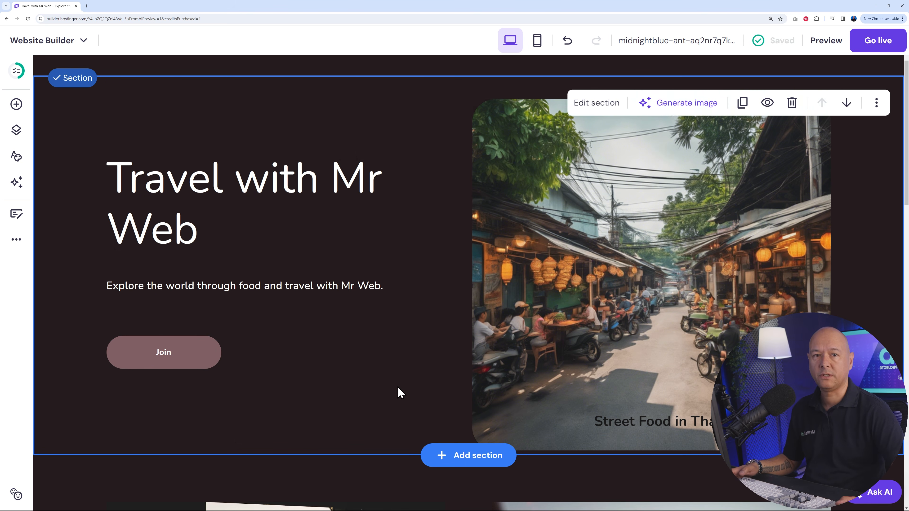
- Browse the testimonials, gallery, slideshow and images templates for a new section below the hero section
scroll(400, 376, down, 5)
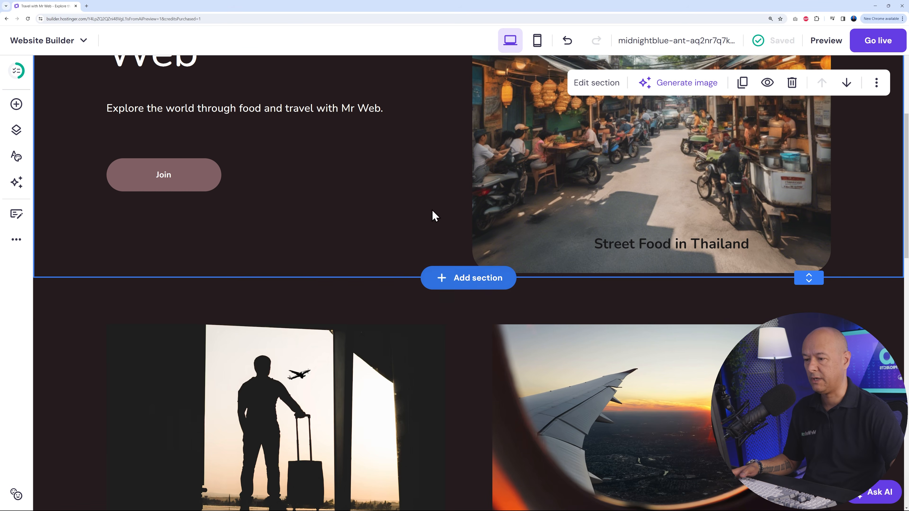
scroll(272, 290, up, 3)
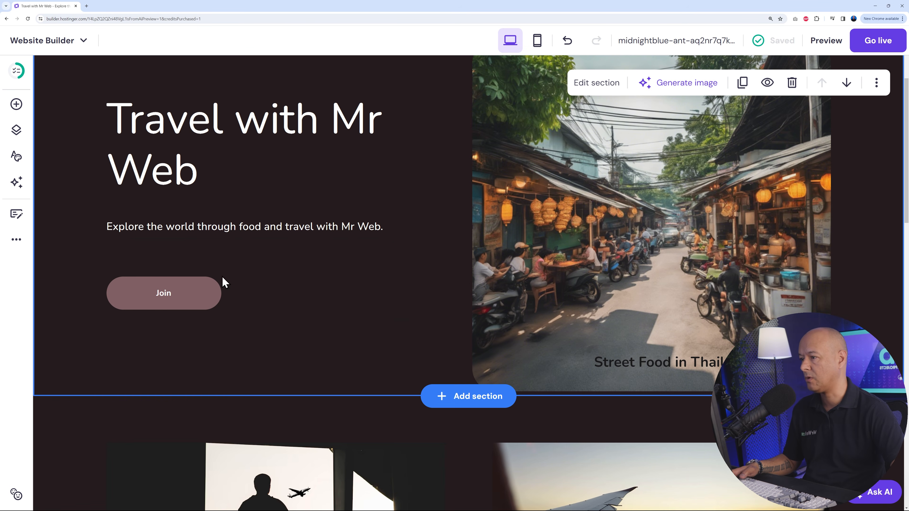
scroll(402, 226, up, 2)
scroll(416, 270, down, 3)
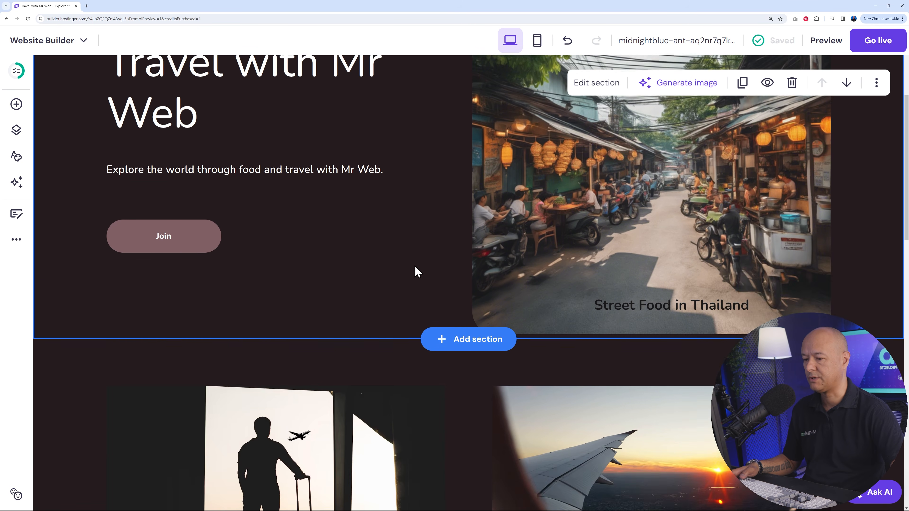
click(478, 337)
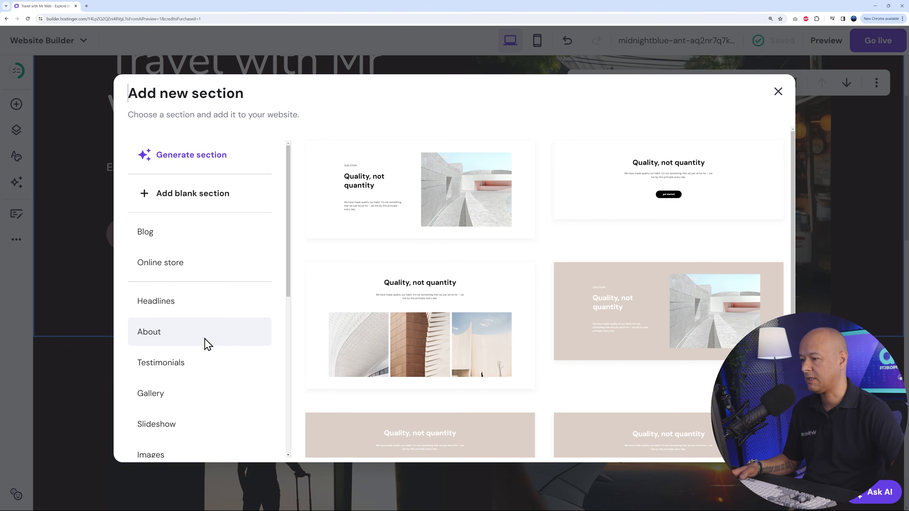
scroll(181, 339, down, 2)
click(193, 311)
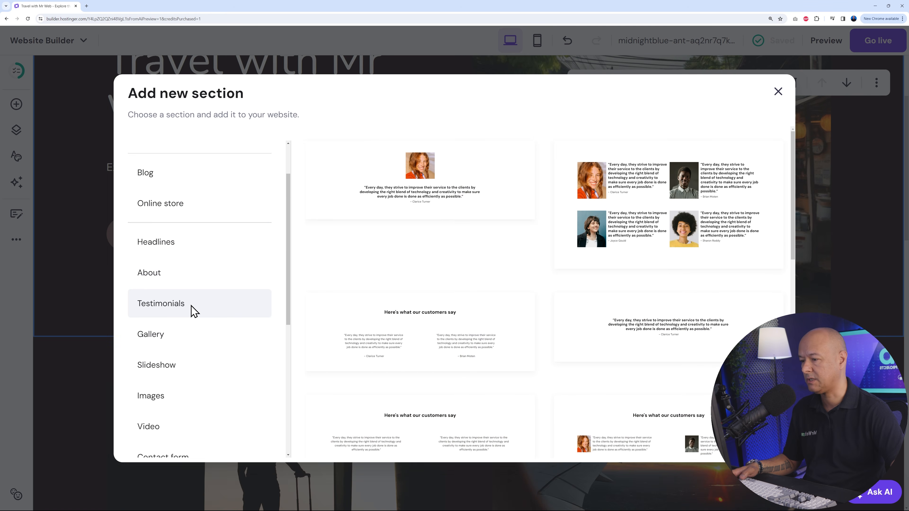
scroll(250, 318, down, 1)
click(205, 310)
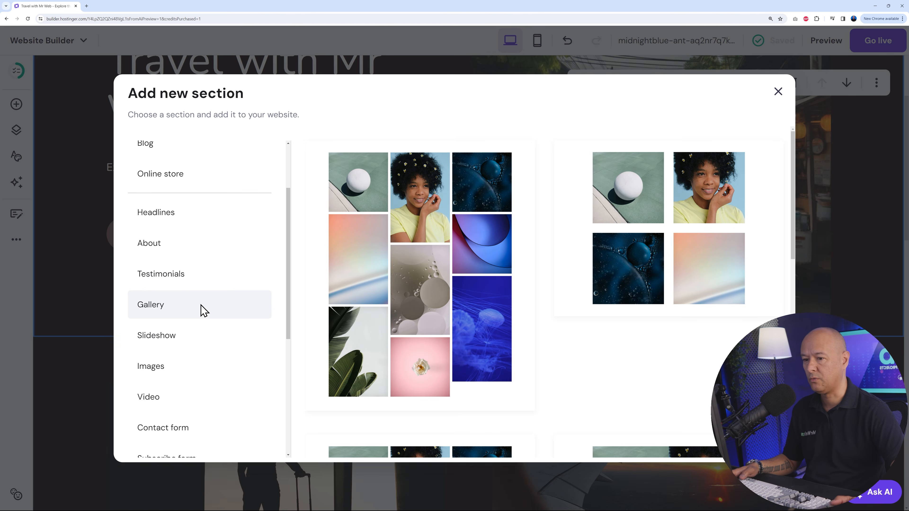
click(195, 343)
click(190, 374)
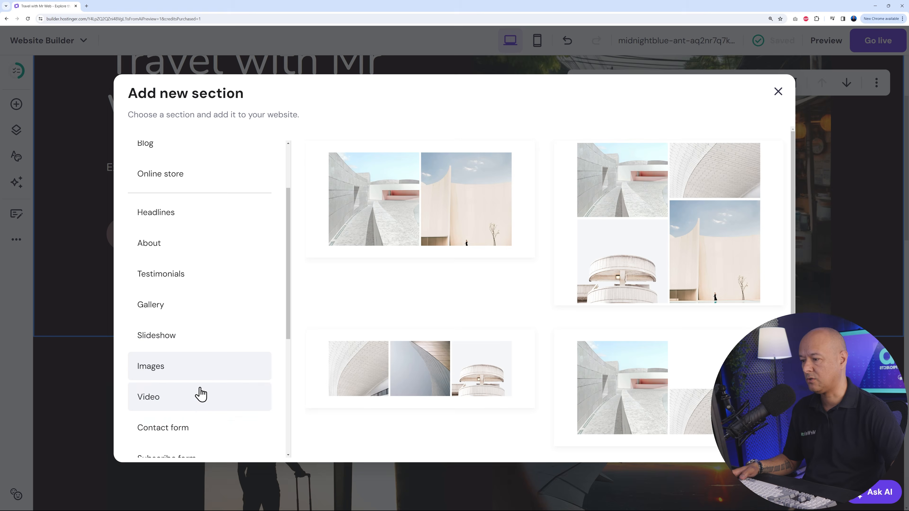
- Add the "Build your own dreams" video section with two side-by-side videos directly below the hero section
click(182, 404)
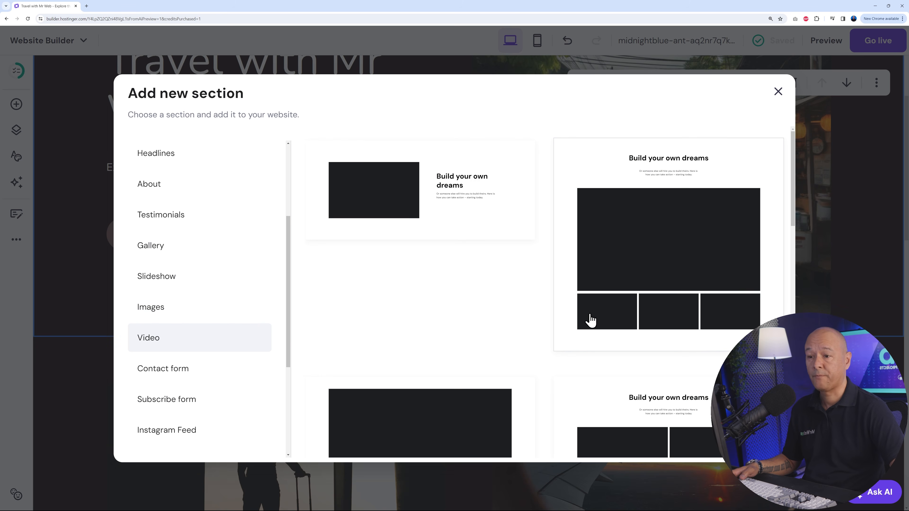
scroll(589, 319, down, 2)
scroll(572, 313, down, 2)
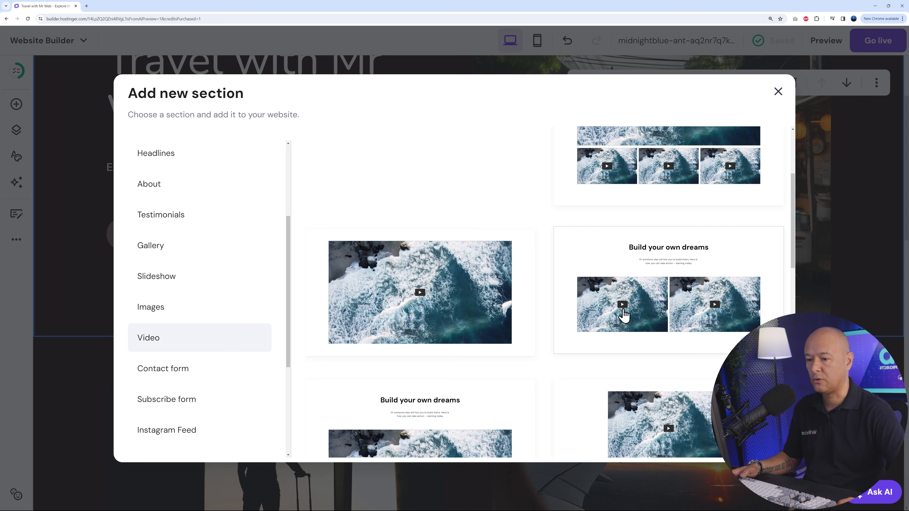
click(671, 305)
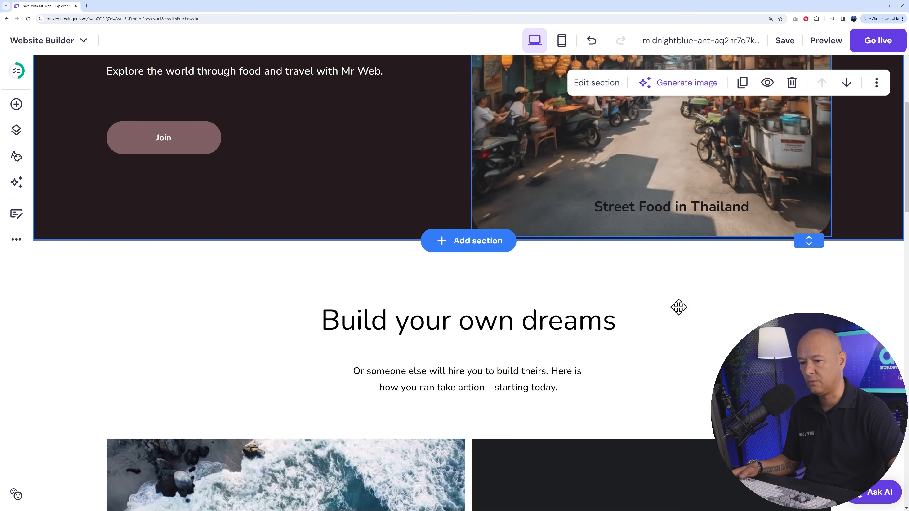
- Check the new video section between its neighbouring sections and review the site-wide color styles
scroll(711, 340, up, 10)
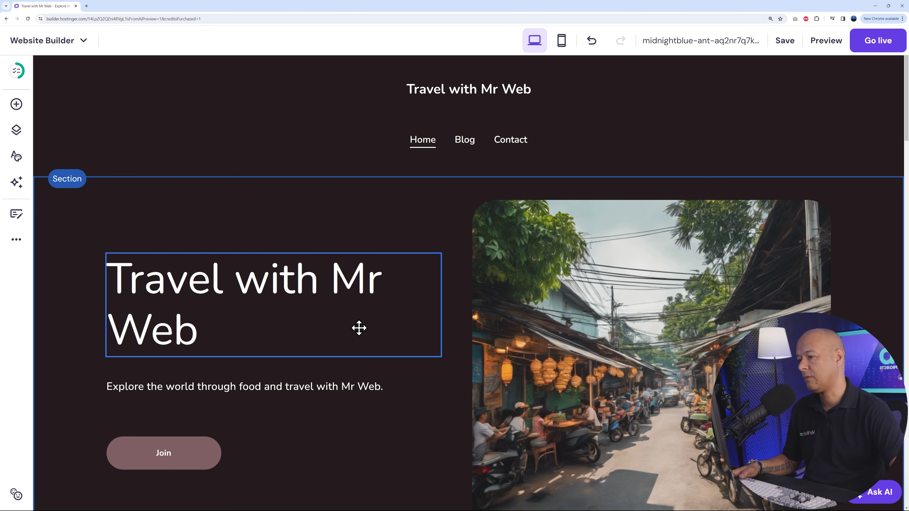
scroll(865, 248, down, 12)
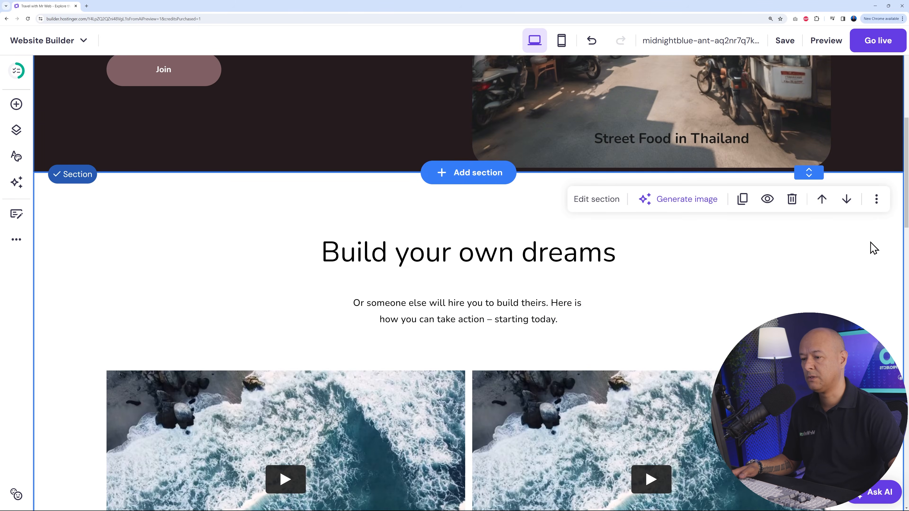
scroll(884, 240, down, 12)
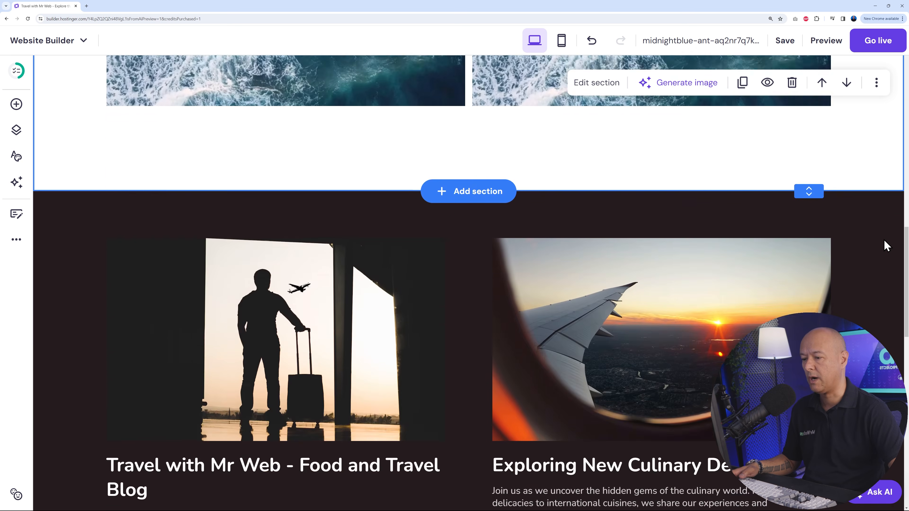
scroll(884, 240, up, 15)
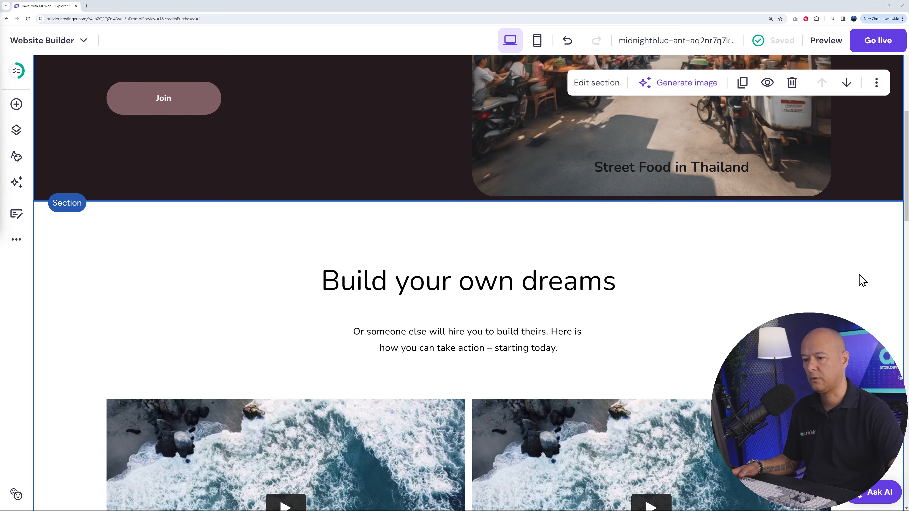
click(17, 157)
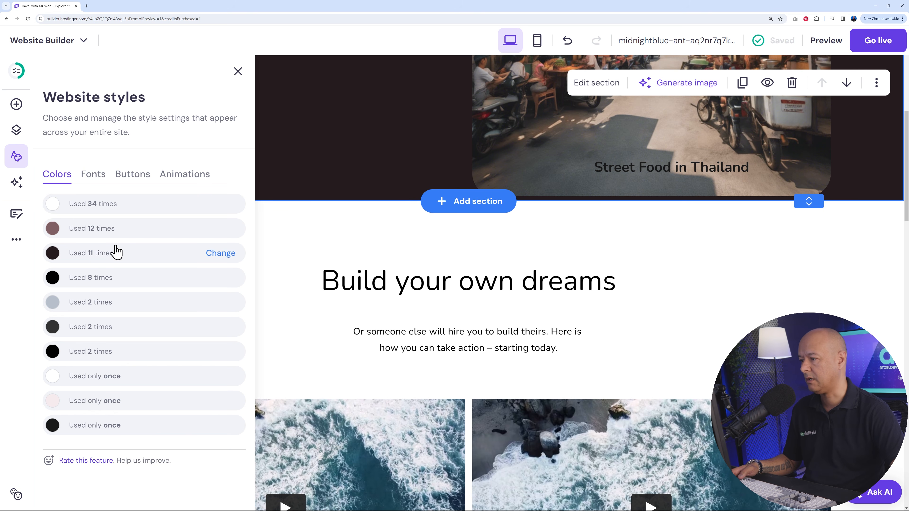
click(838, 255)
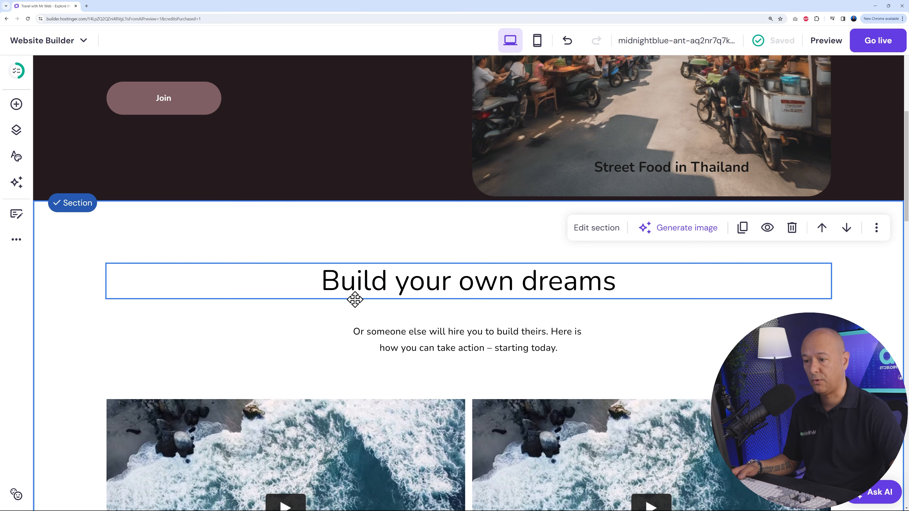
- Compare the background of the "Build your own dreams" section with the hero section above and the section below
scroll(219, 329, up, 7)
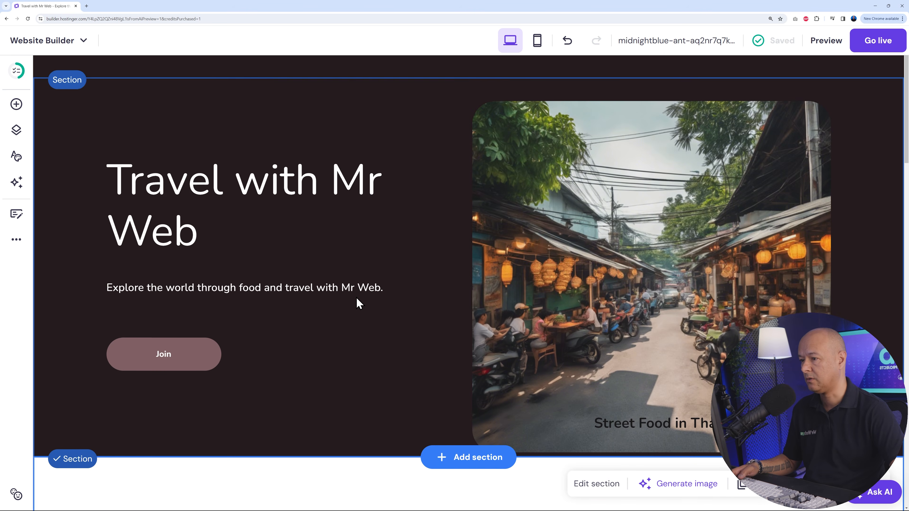
scroll(354, 302, down, 5)
scroll(346, 302, down, 5)
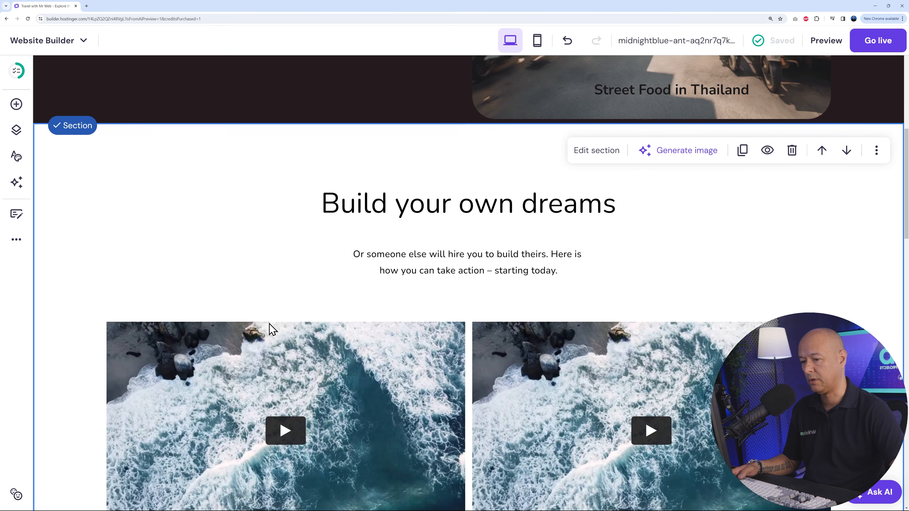
scroll(466, 287, down, 6)
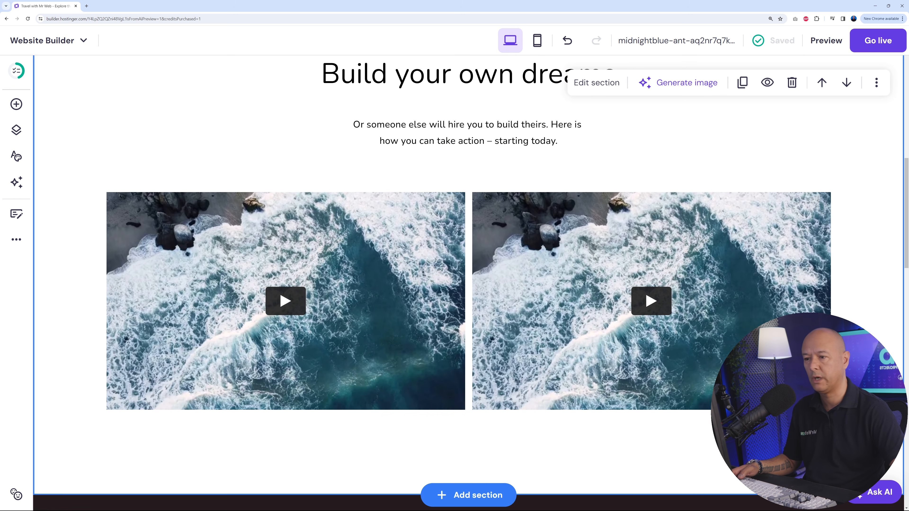
scroll(465, 283, down, 3)
scroll(465, 282, up, 10)
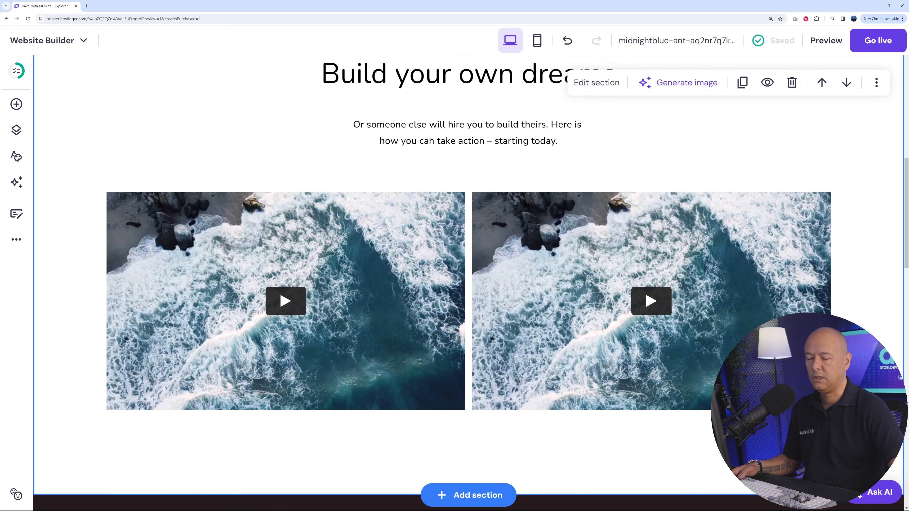
scroll(465, 283, up, 6)
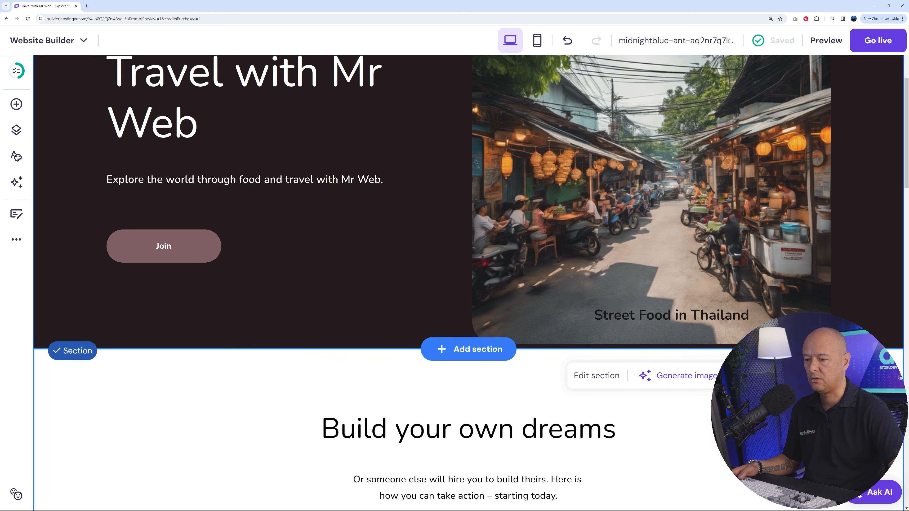
scroll(465, 283, down, 2)
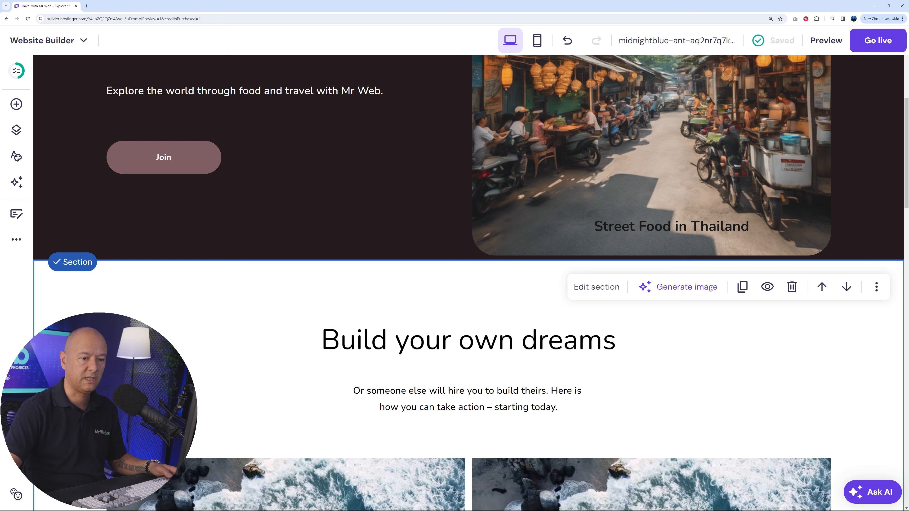
- Ask the AI Assistant "How do I change the background color of a section?", read its instructions and close the chat
click(877, 492)
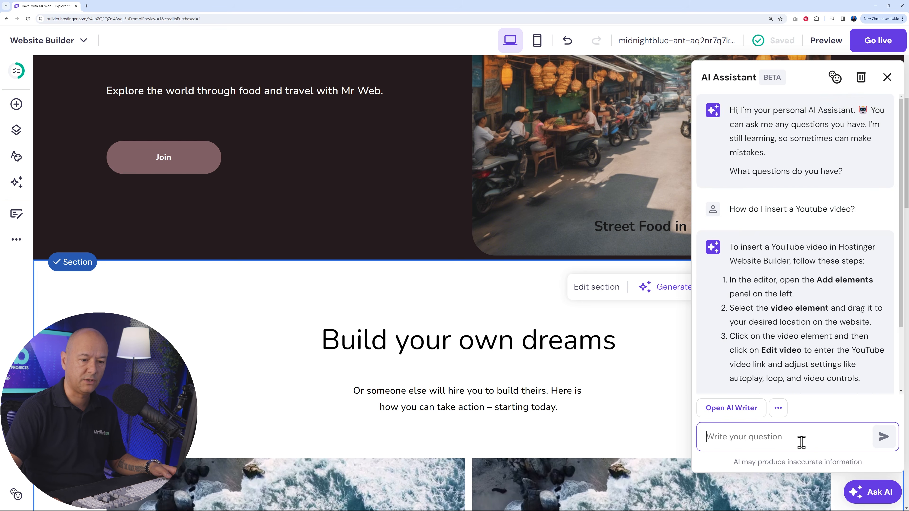
text(How do )
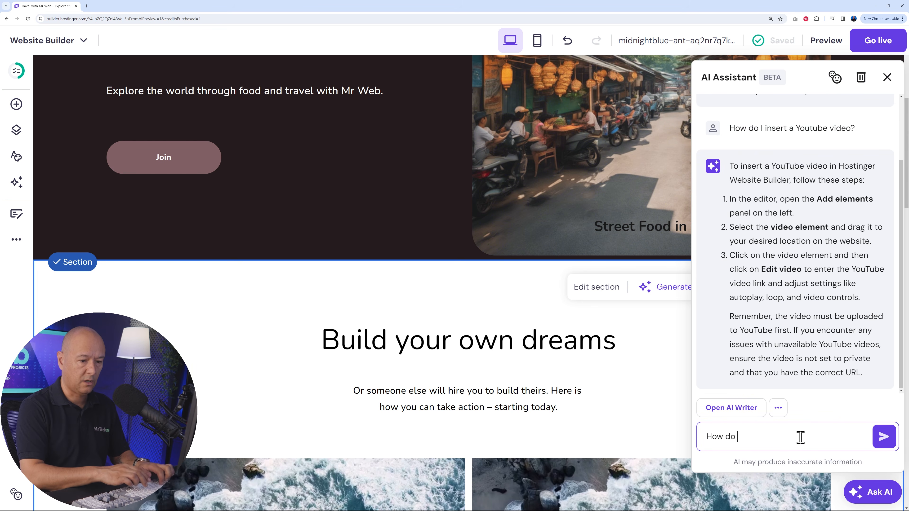
text(I change the ba)
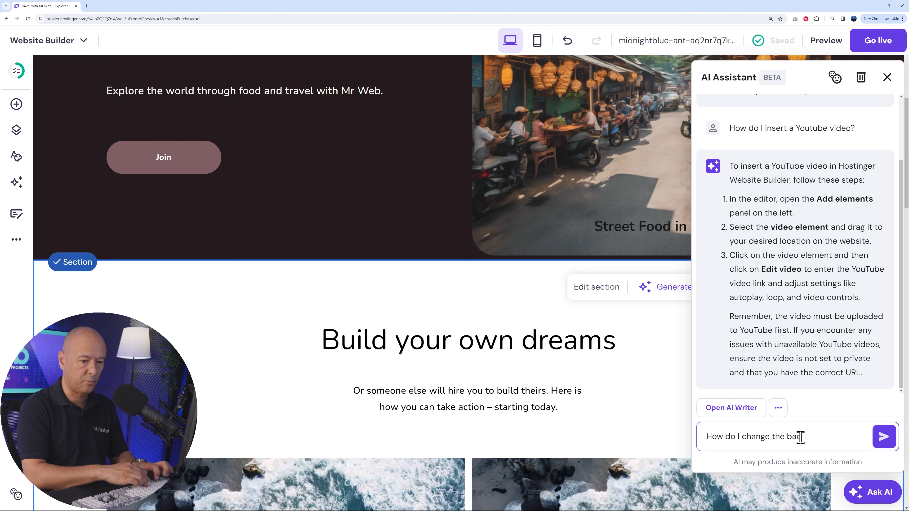
text(ckground colo)
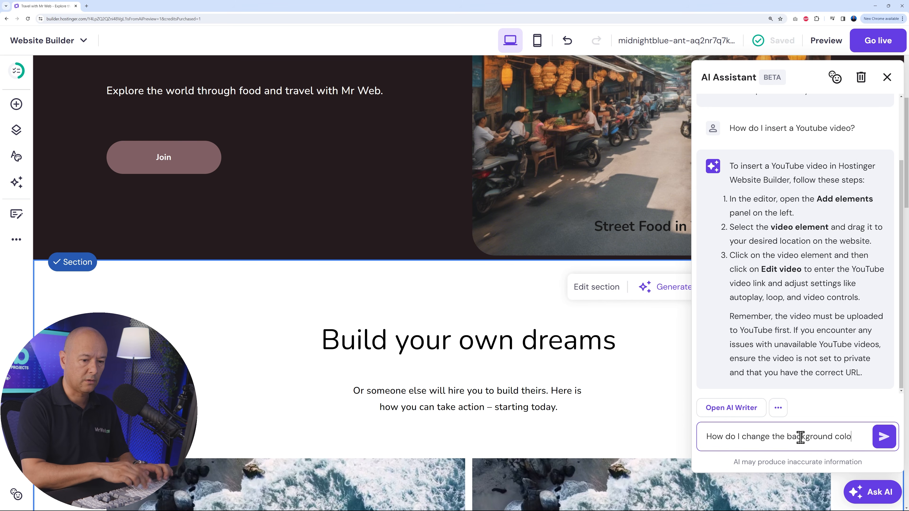
text(r of a secti)
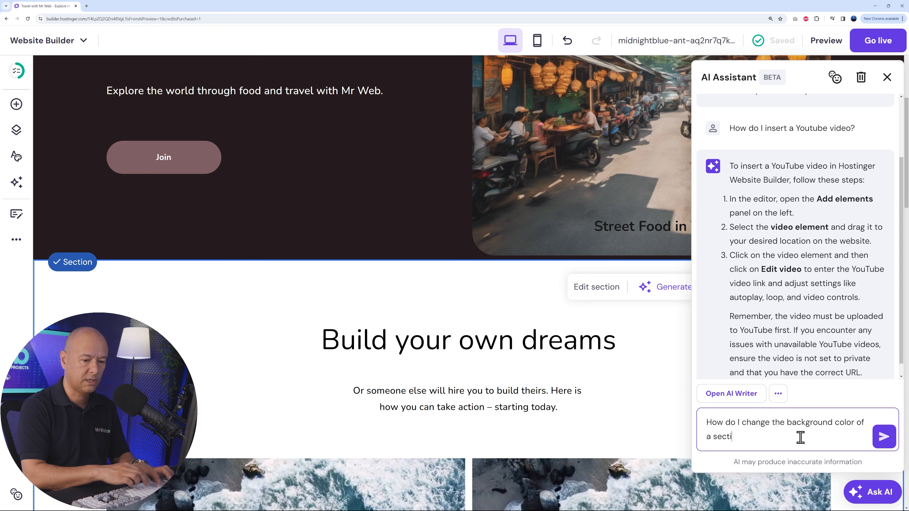
text(on?)
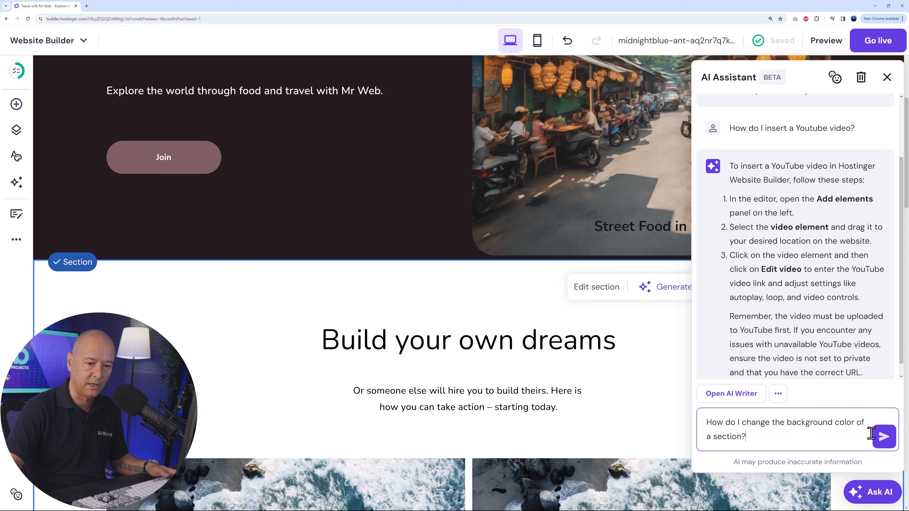
click(882, 439)
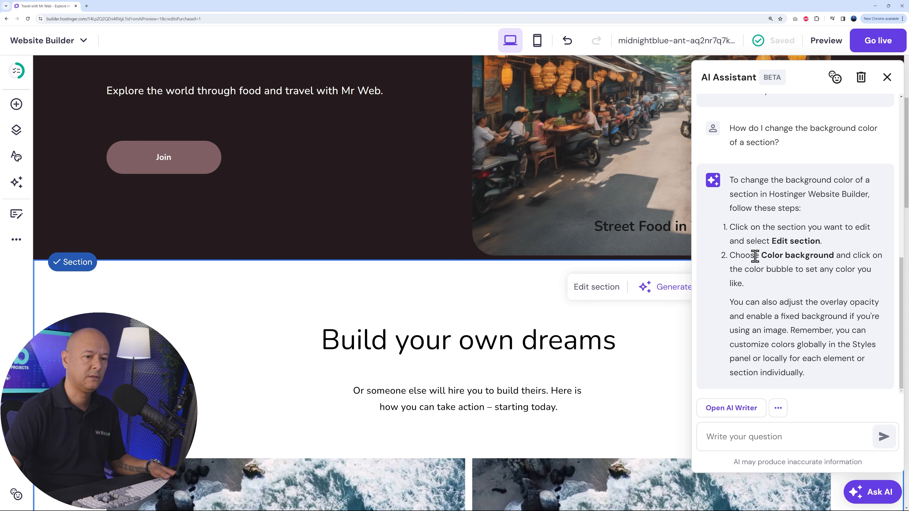
click(887, 77)
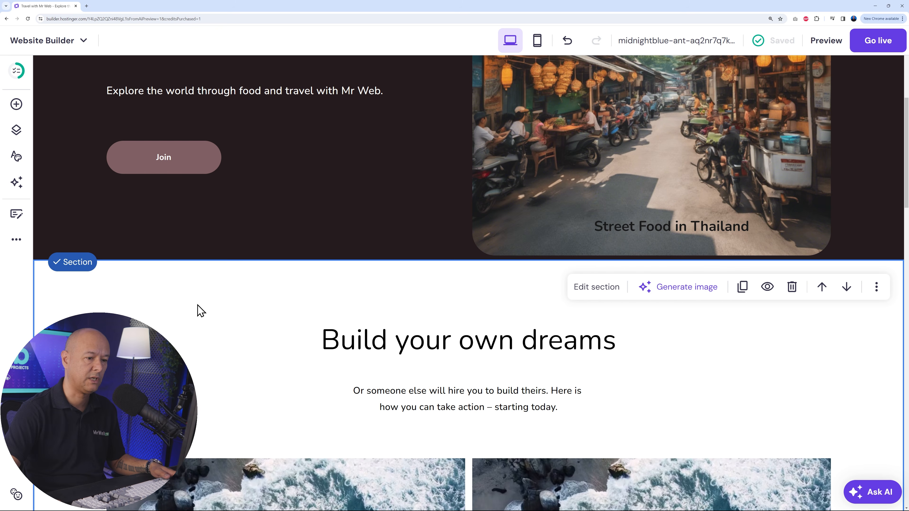
- Set the "Build your own dreams" section's background to the website color #806065 after trying other website colors
click(587, 288)
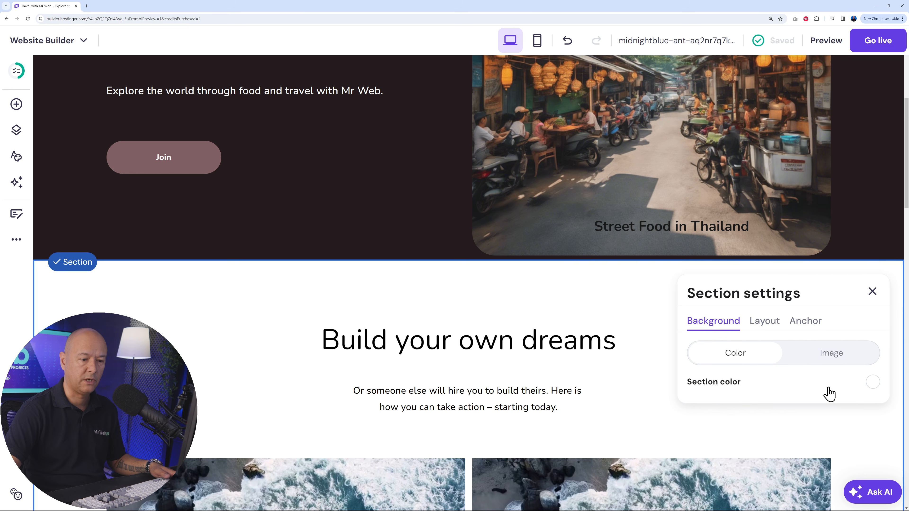
click(873, 382)
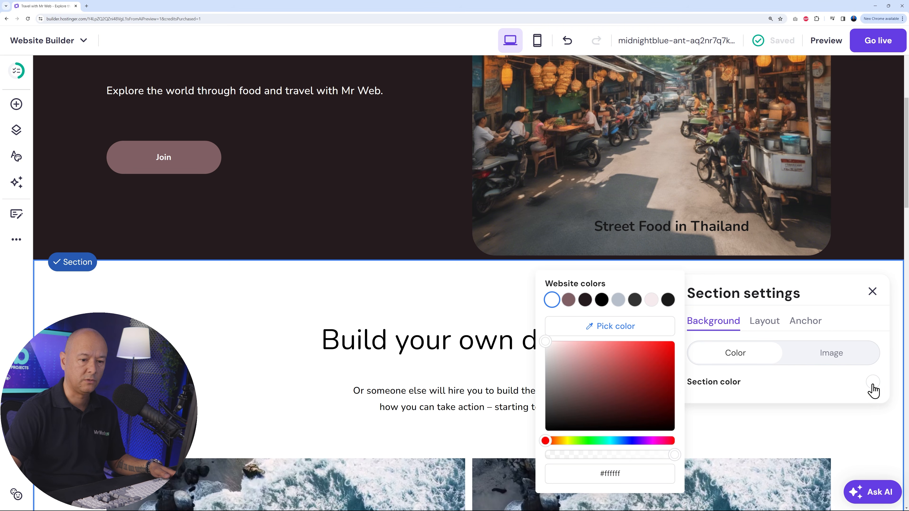
click(584, 300)
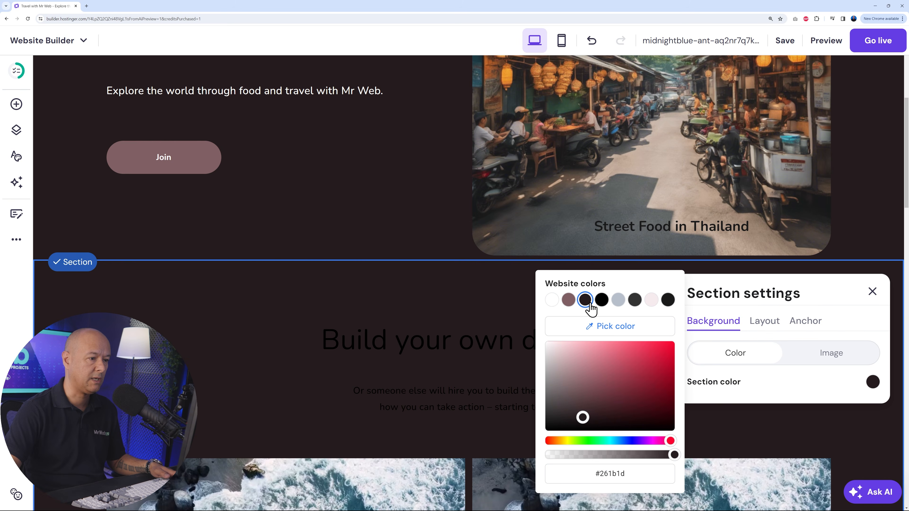
click(570, 301)
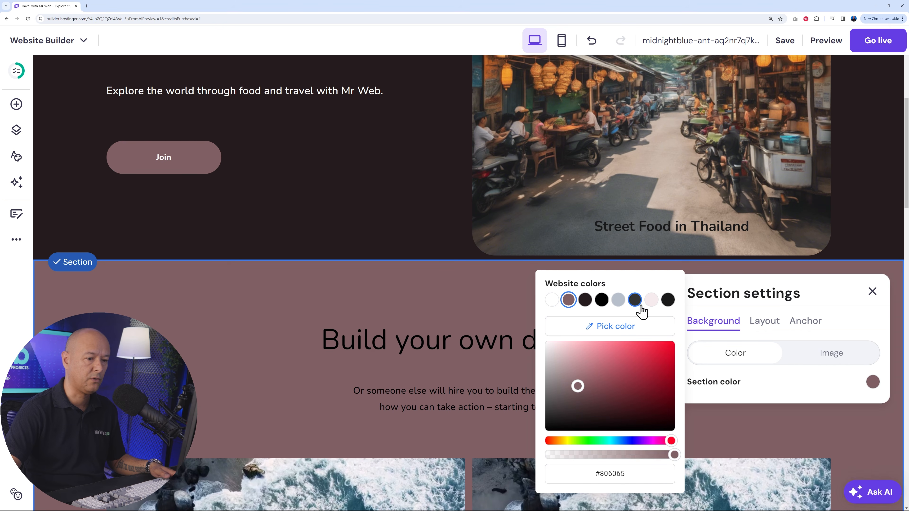
click(652, 302)
click(568, 301)
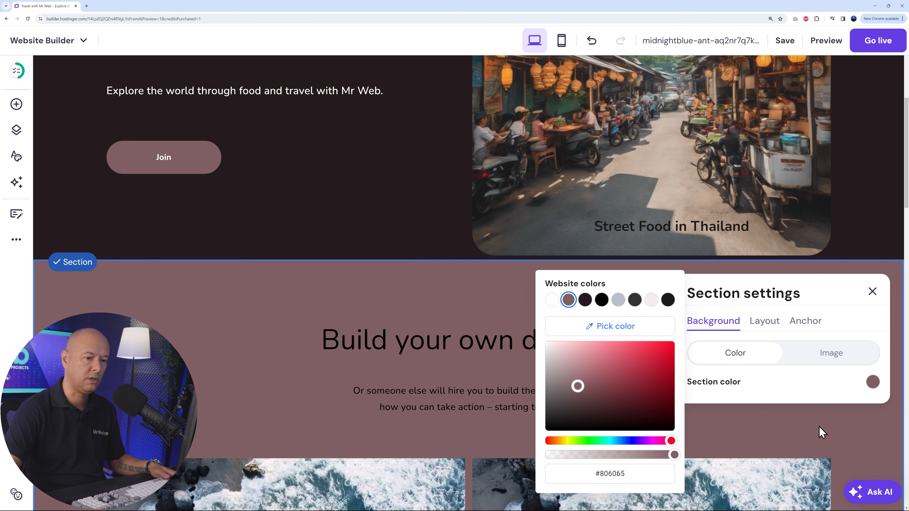
- Set the text color of the "Build your own dreams" heading to white from the website colors
click(872, 294)
scroll(822, 358, down, 4)
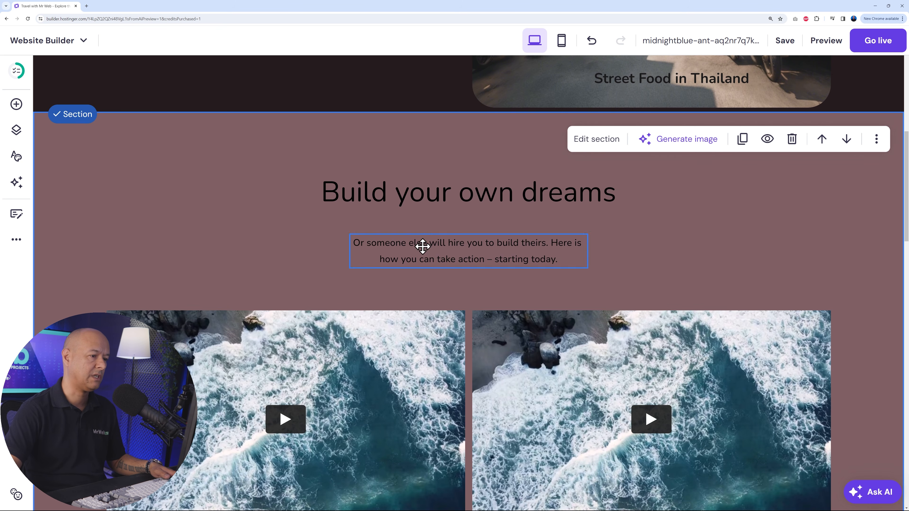
click(505, 194)
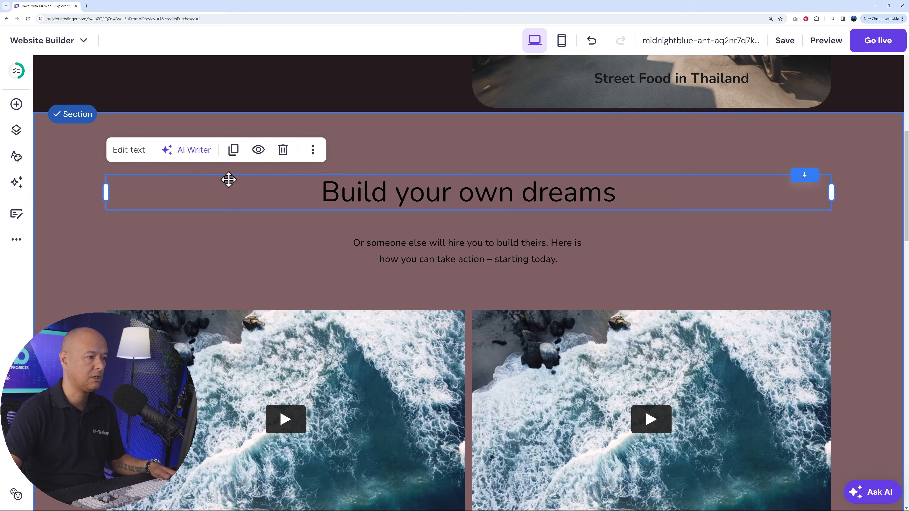
click(129, 151)
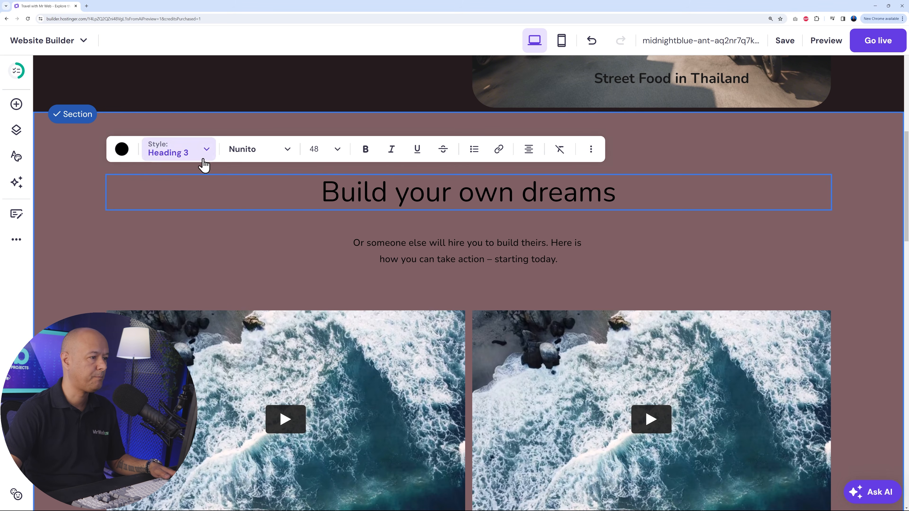
click(121, 149)
click(124, 193)
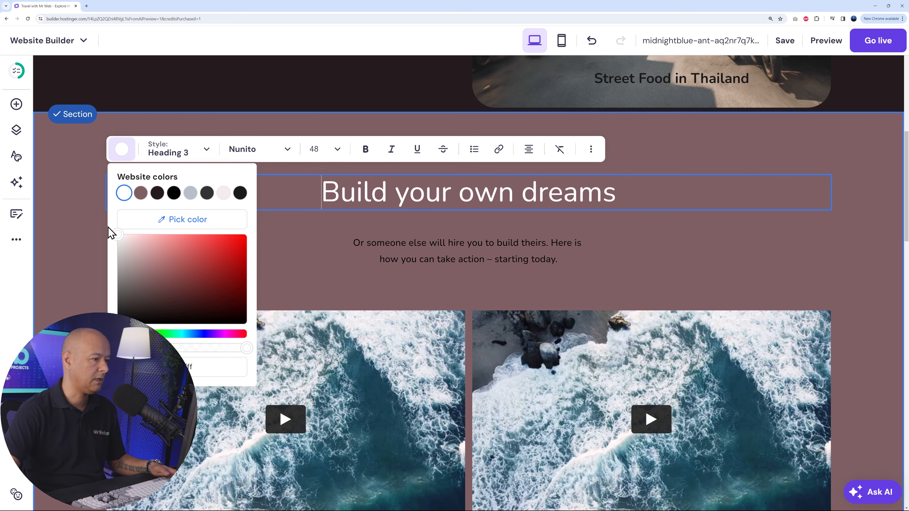
- Change the paragraph below the "Build your own dreams" heading to white text
click(443, 247)
click(377, 219)
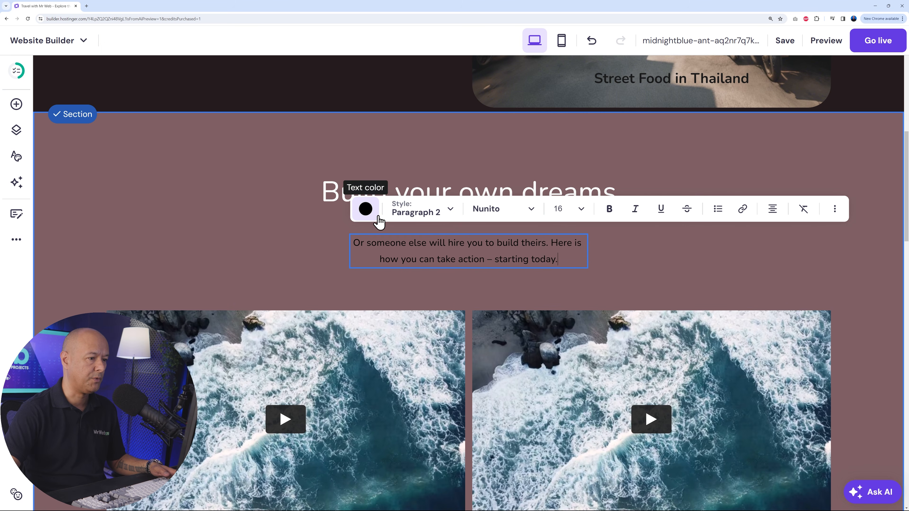
click(367, 211)
click(368, 254)
click(315, 258)
click(688, 273)
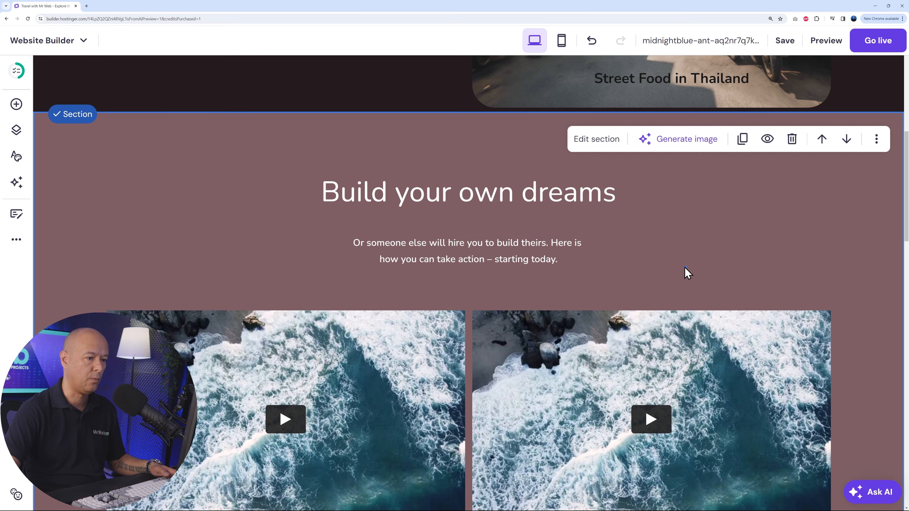
scroll(842, 280, down, 2)
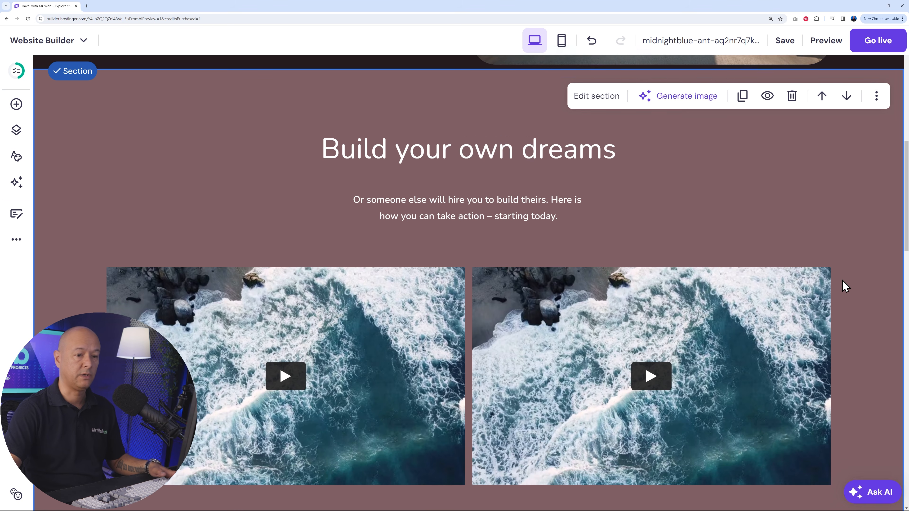
scroll(843, 280, down, 4)
scroll(843, 279, up, 4)
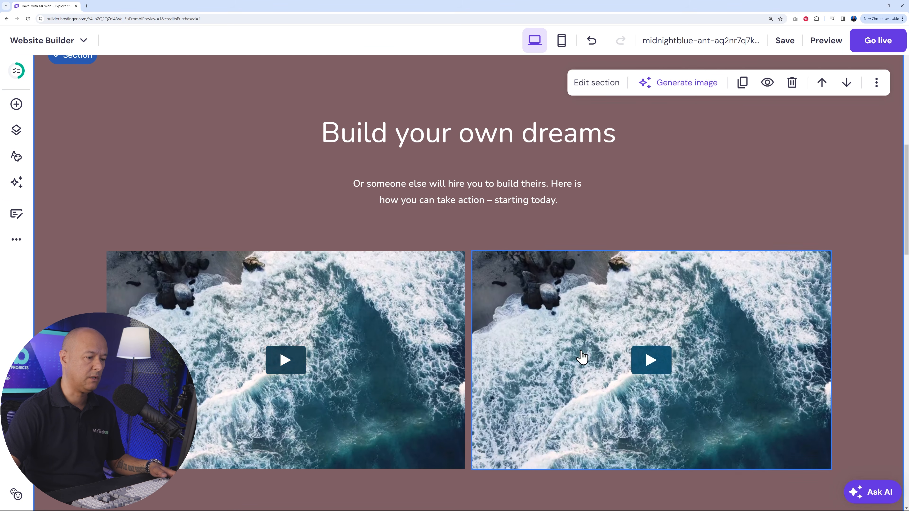
click(316, 321)
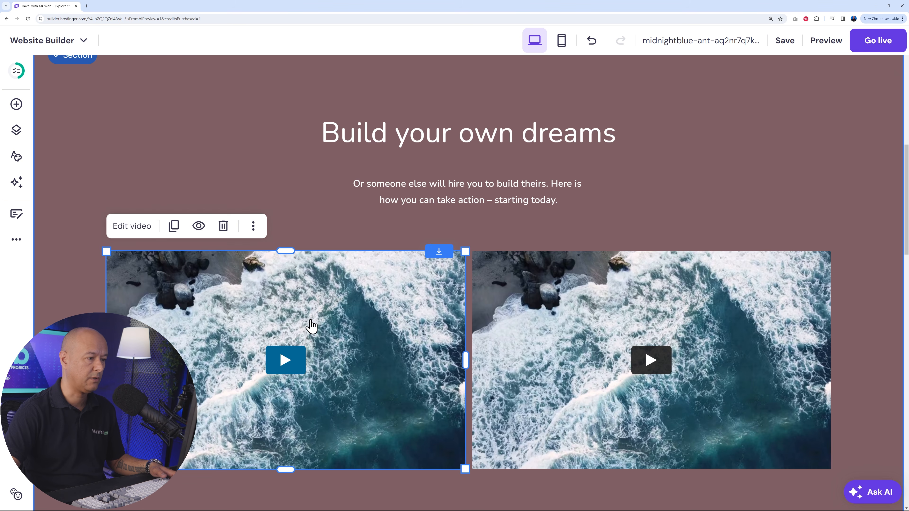
click(137, 231)
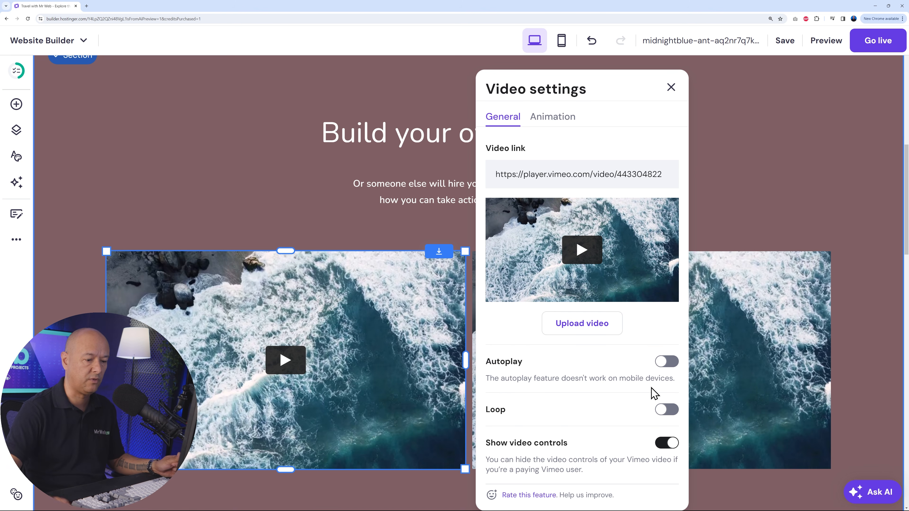
click(550, 128)
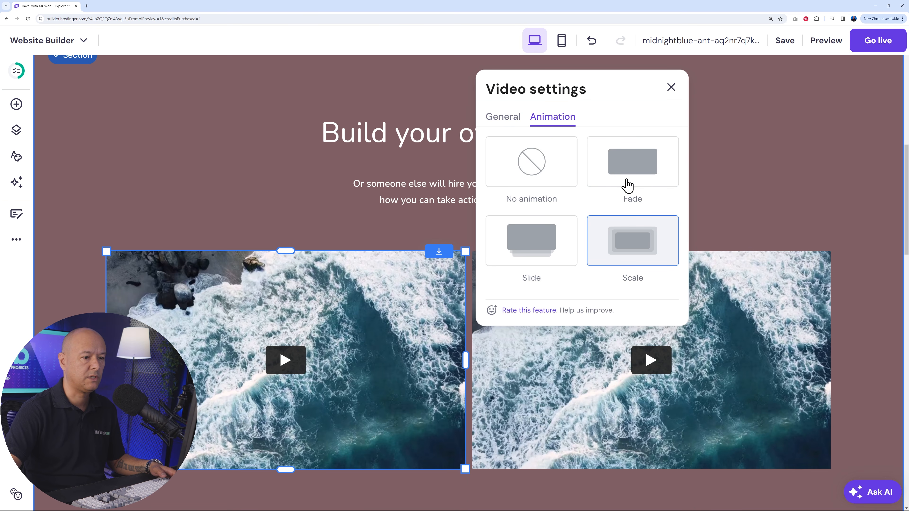
click(511, 126)
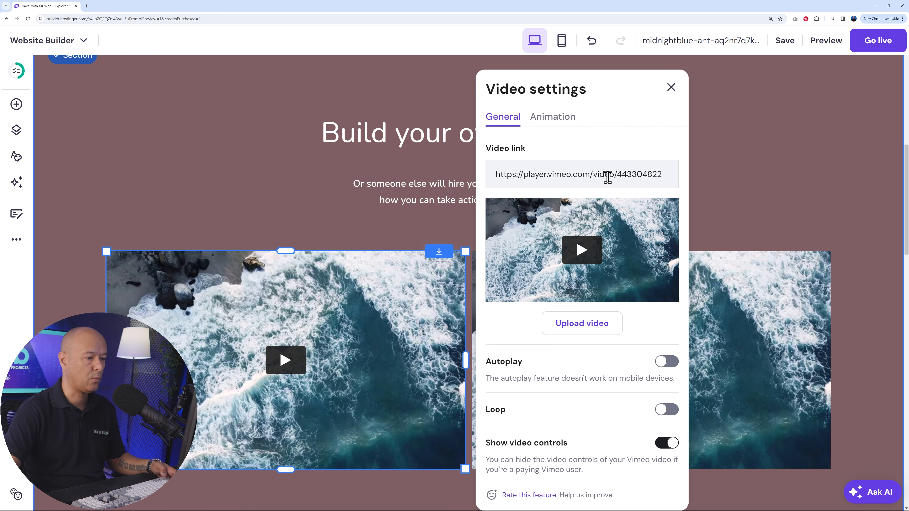
triple_click(566, 175)
text(https://www.youtube.com/watch?v=gPNkOTYmD0E)
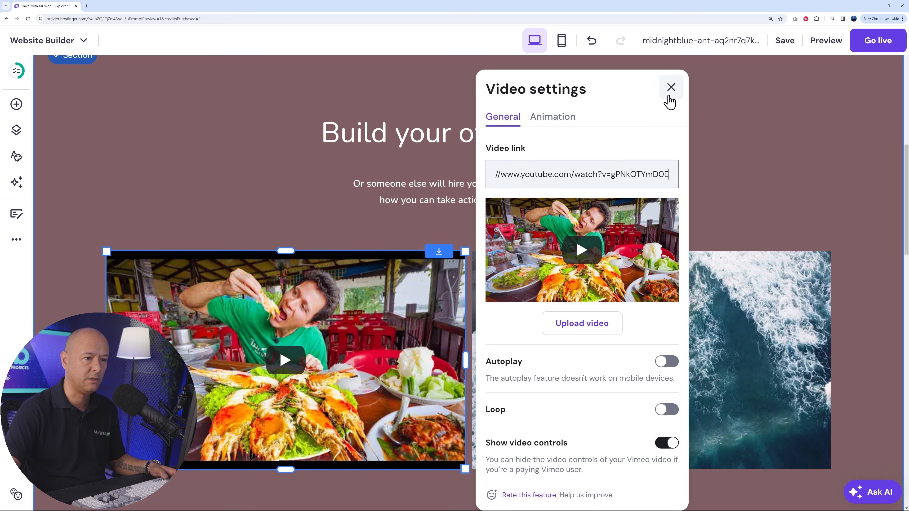
click(671, 88)
click(545, 333)
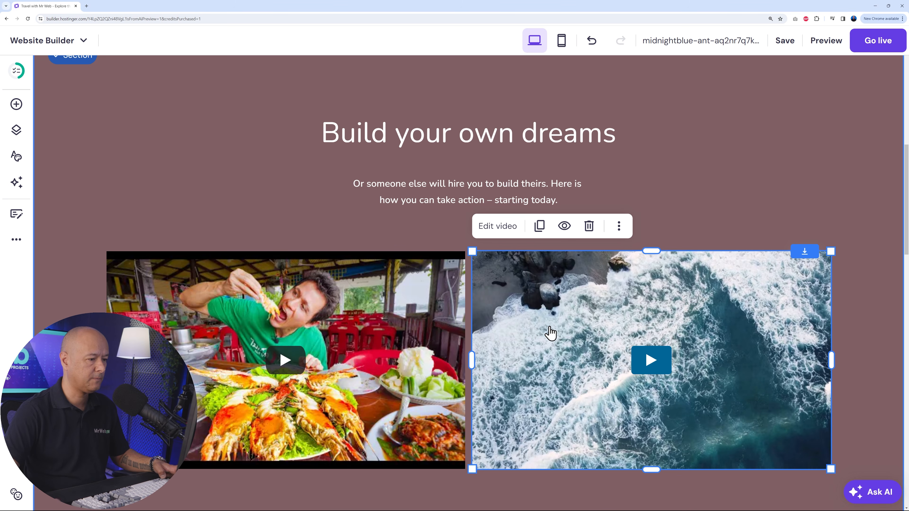
click(494, 226)
triple_click(718, 176)
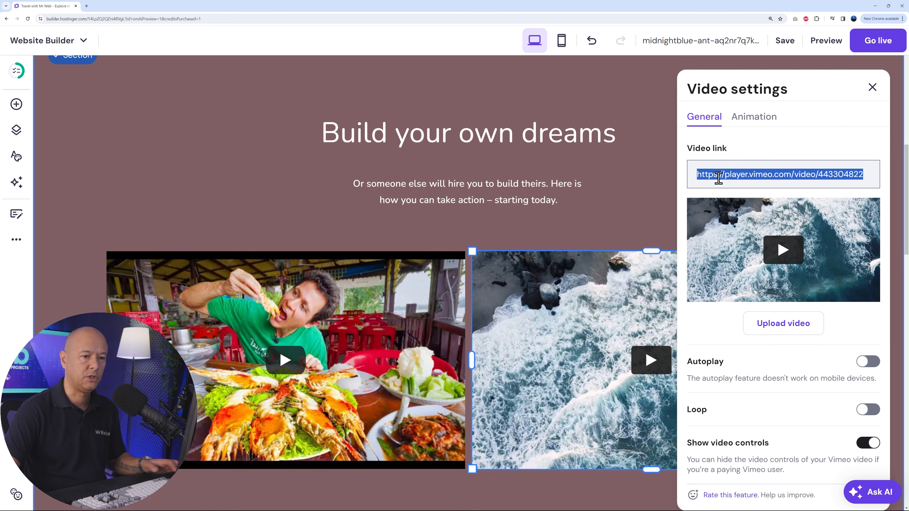
text(https://www.youtube.com/watch?v=WRLVrfIBS1k)
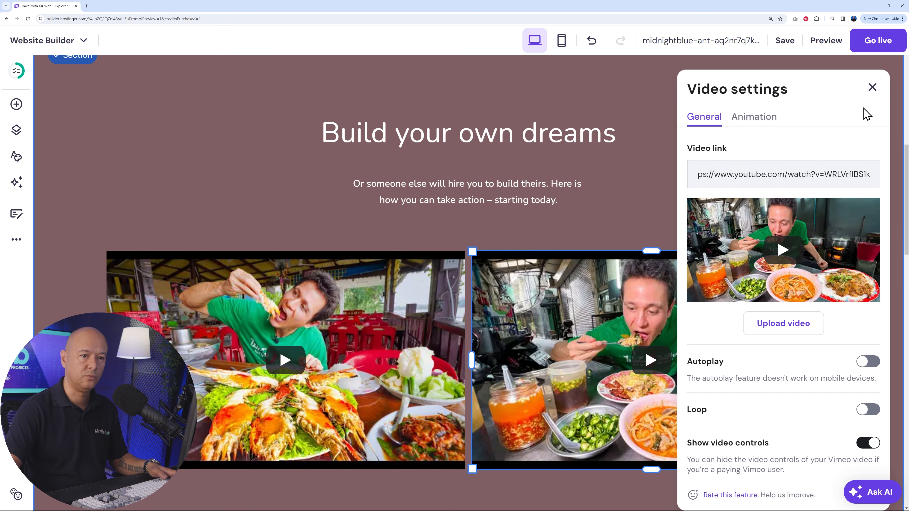
click(872, 87)
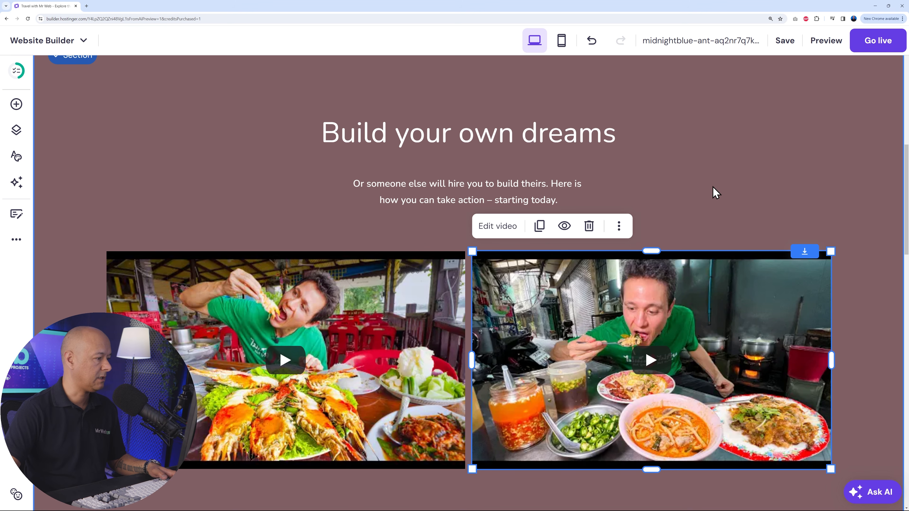
- Review the home page from the hero section through the videos, blog posts and About Us section to the footer
scroll(845, 262, up, 10)
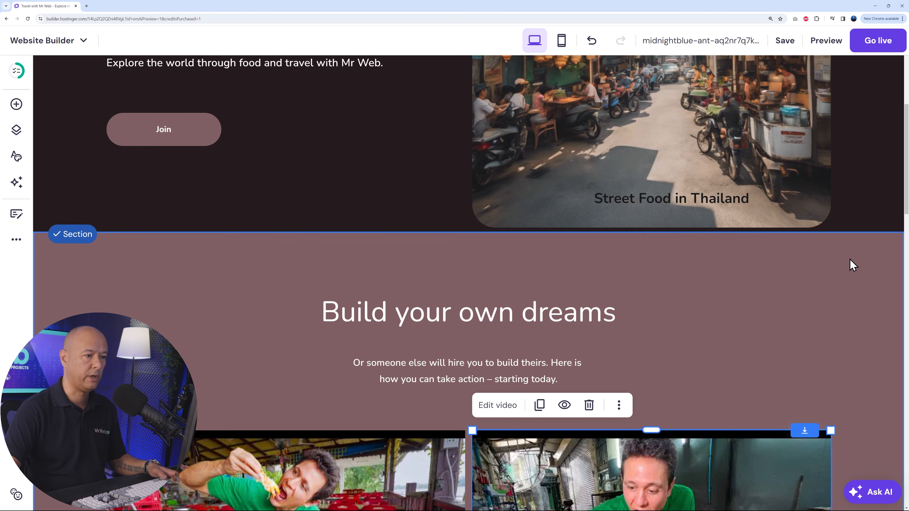
scroll(852, 261, down, 10)
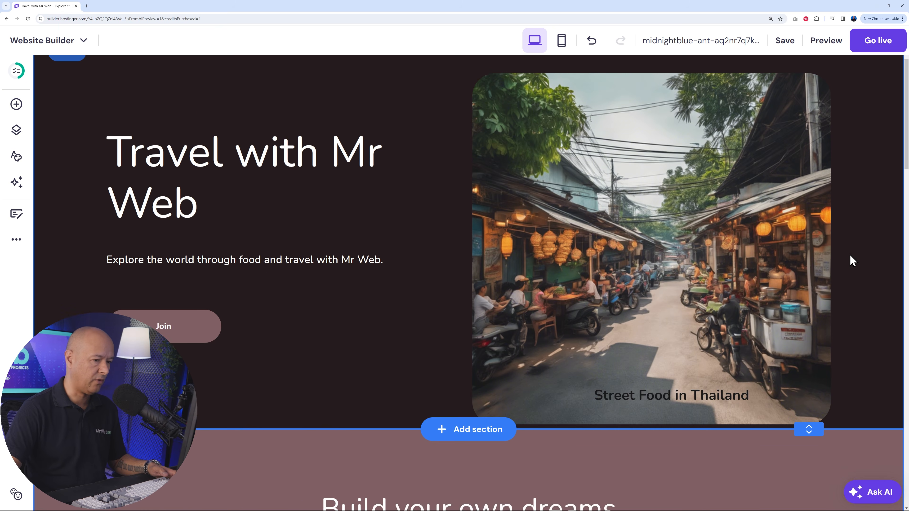
scroll(882, 259, down, 1)
scroll(881, 258, up, 1)
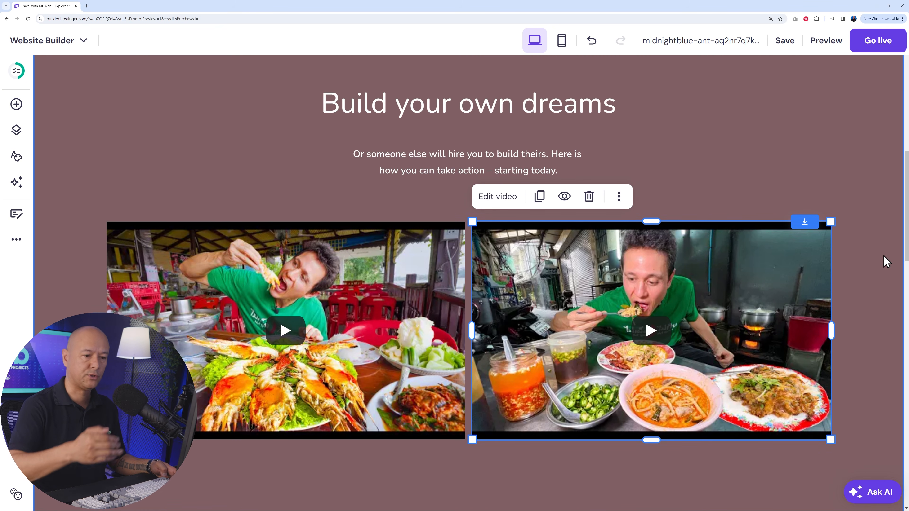
scroll(875, 248, down, 10)
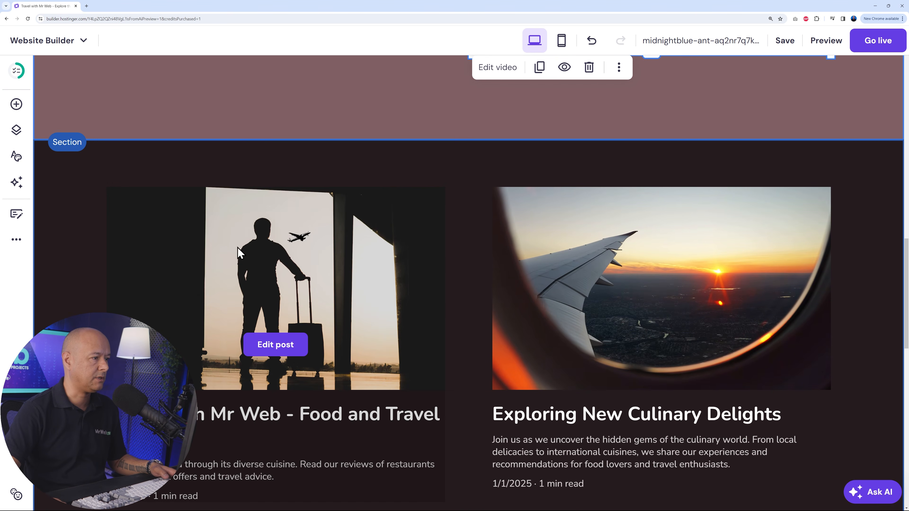
scroll(820, 303, down, 3)
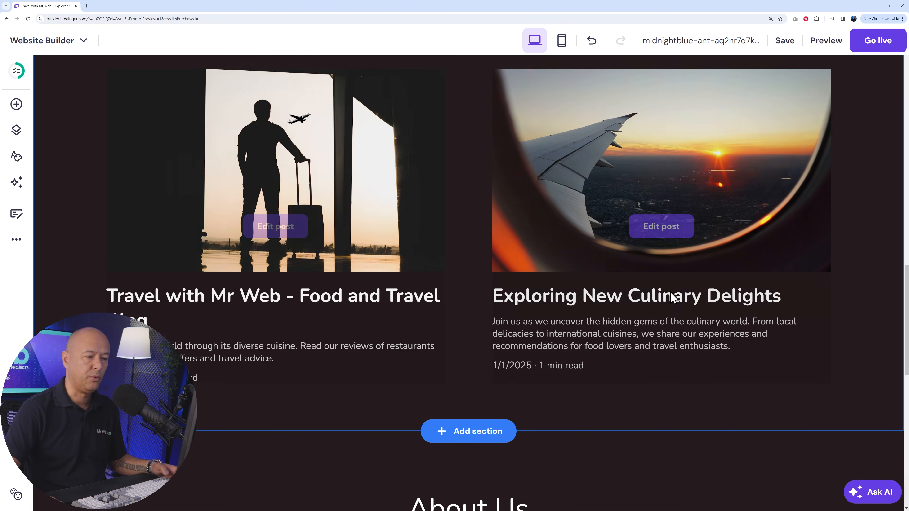
scroll(777, 290, down, 8)
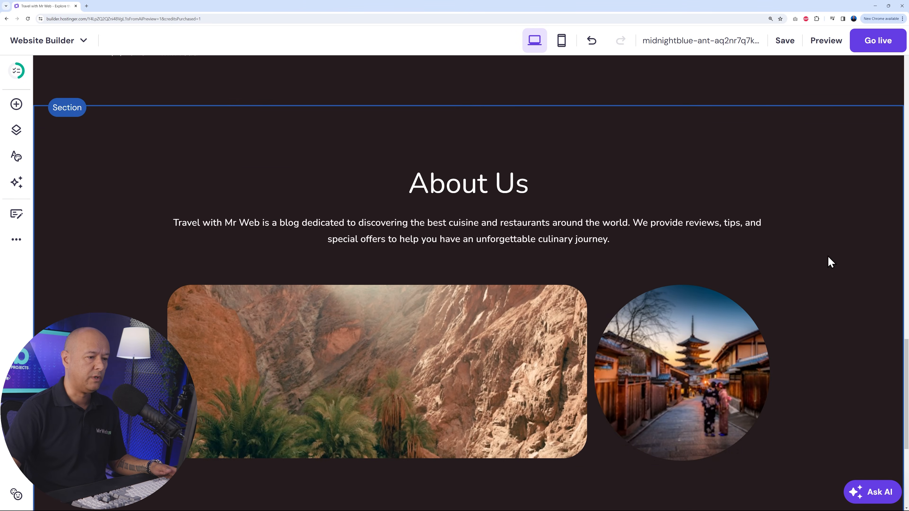
scroll(823, 287, down, 5)
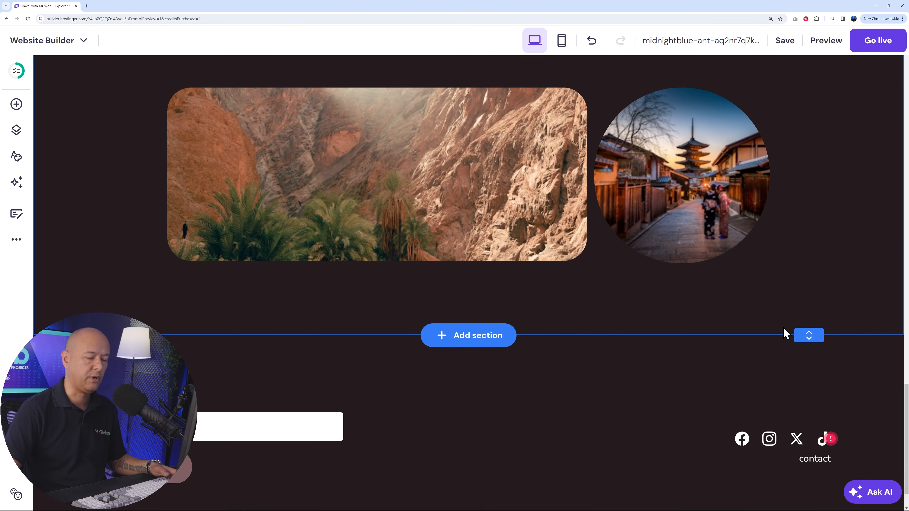
scroll(802, 326, up, 5)
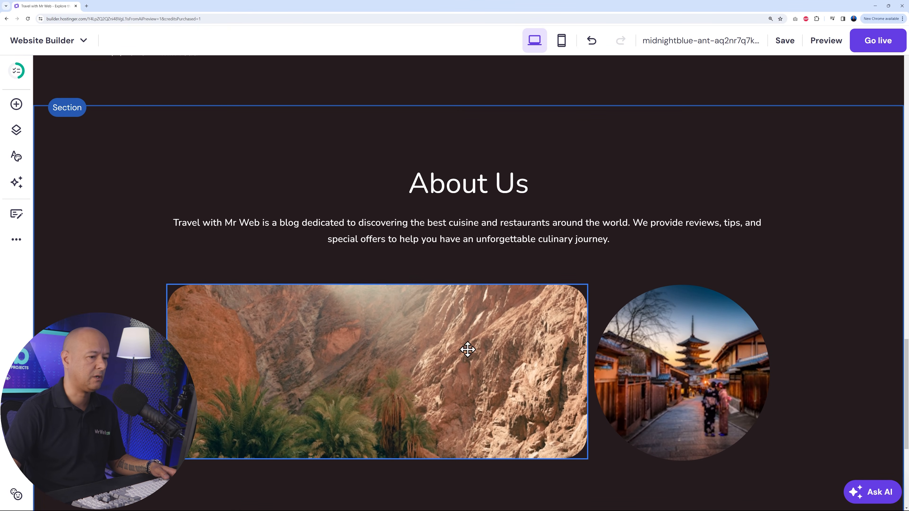
- Look through the elements that can be added and the site's pages and navigation
click(16, 104)
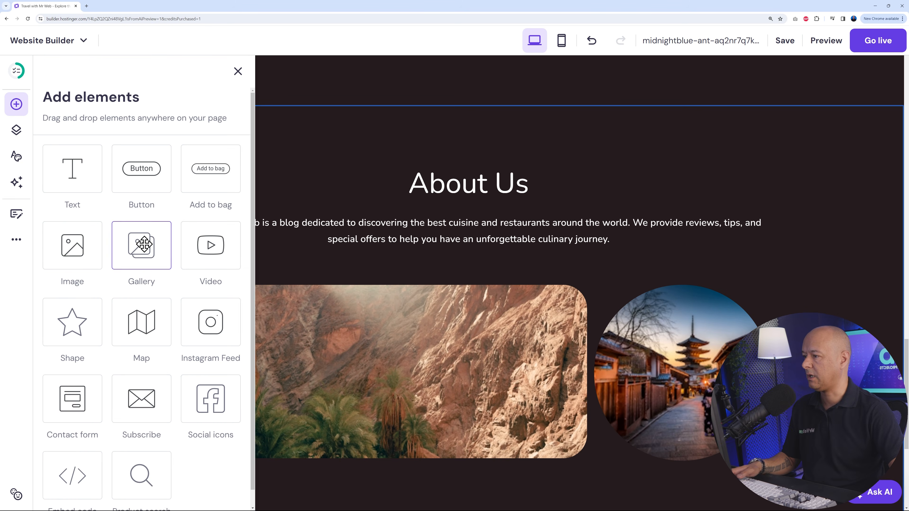
click(237, 72)
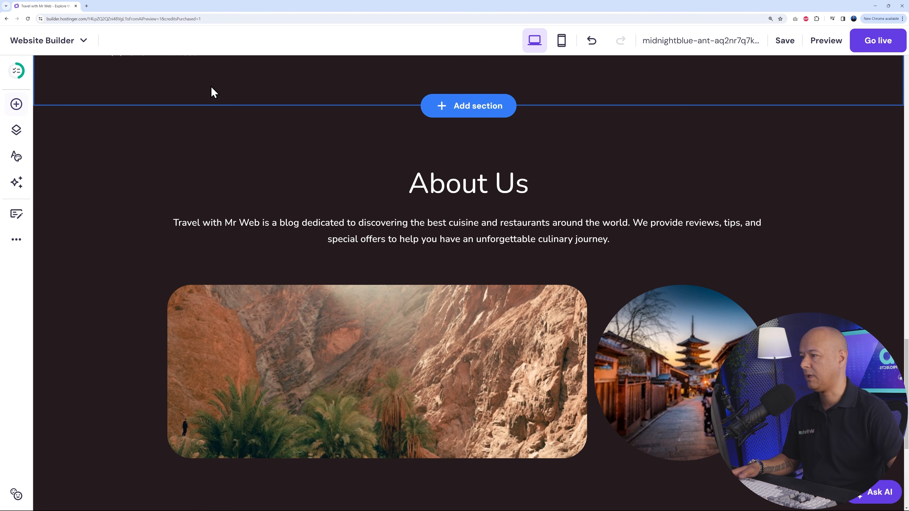
click(16, 133)
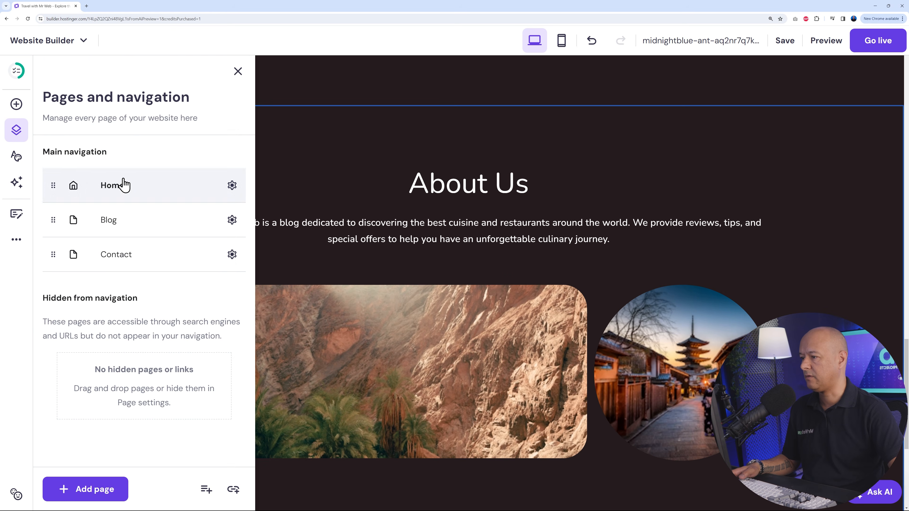
click(238, 72)
- Examine the site-wide style settings for colors, fonts, buttons and animations
click(15, 160)
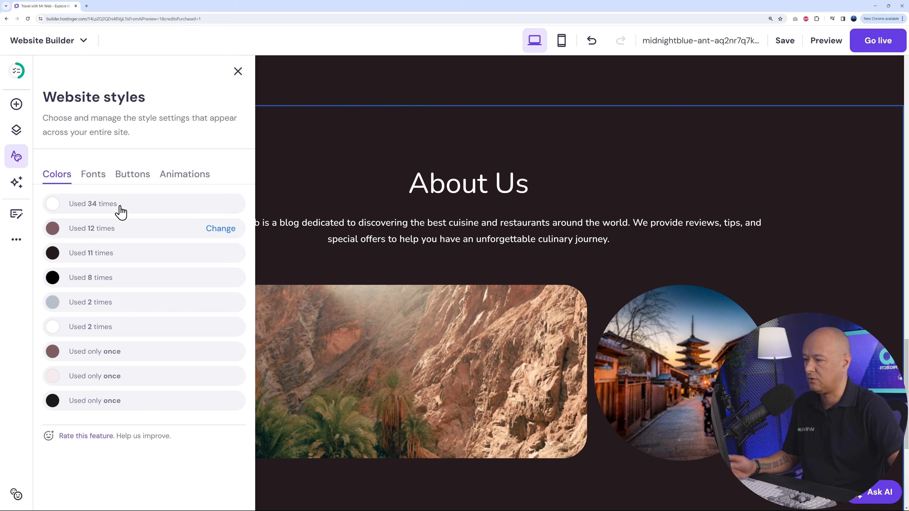
click(92, 176)
click(132, 181)
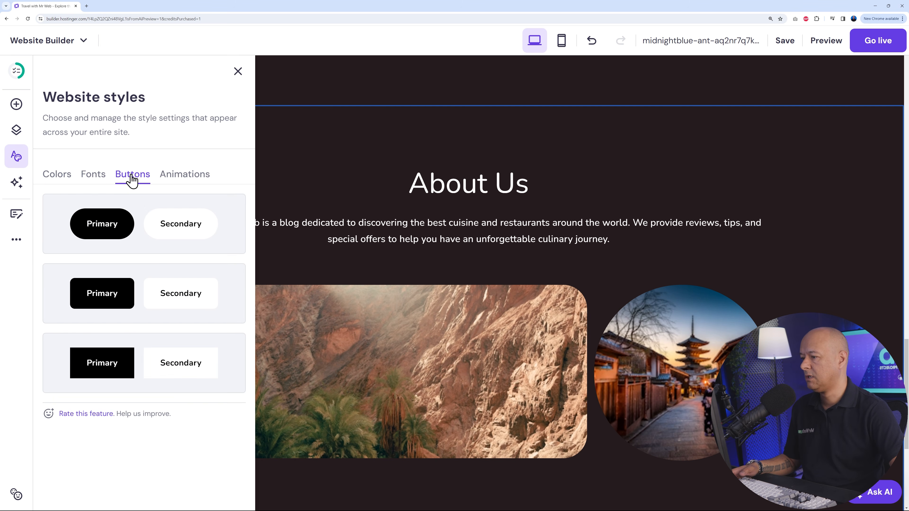
click(182, 182)
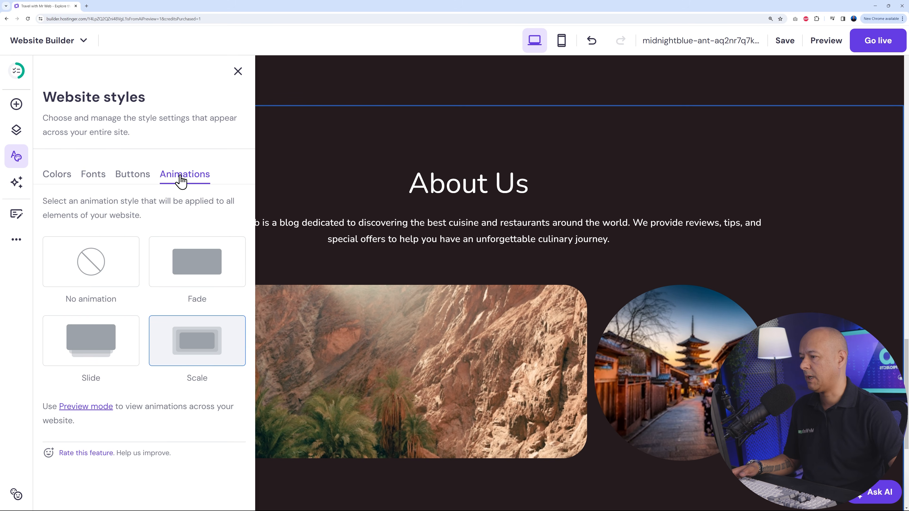
click(62, 179)
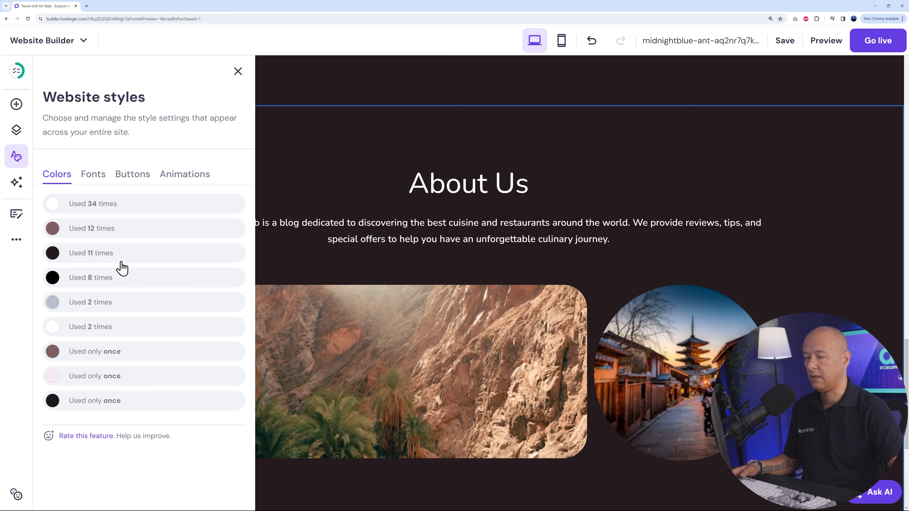
mouse_move(112, 254)
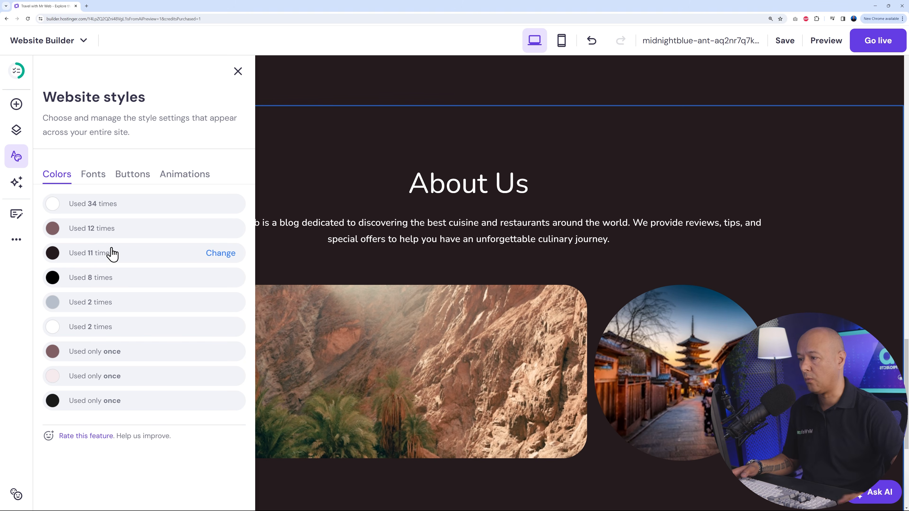
click(238, 71)
- Look over the available AI tools and the list of blog posts
click(23, 190)
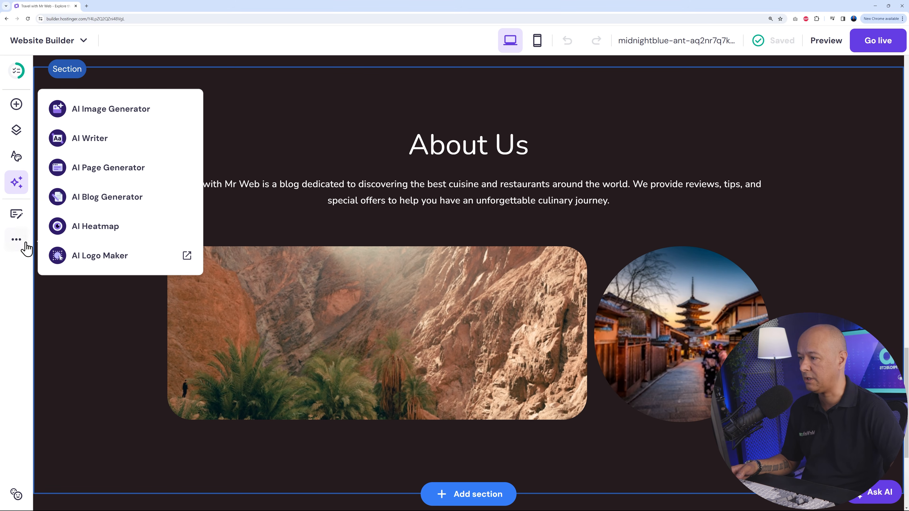
click(15, 218)
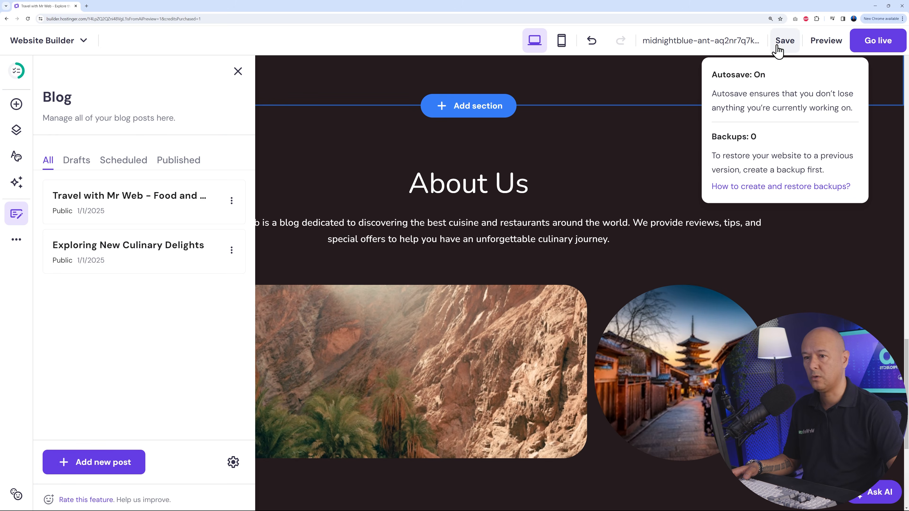
- Save the website and look at the options for creating a new blog post with AI
click(784, 41)
click(22, 223)
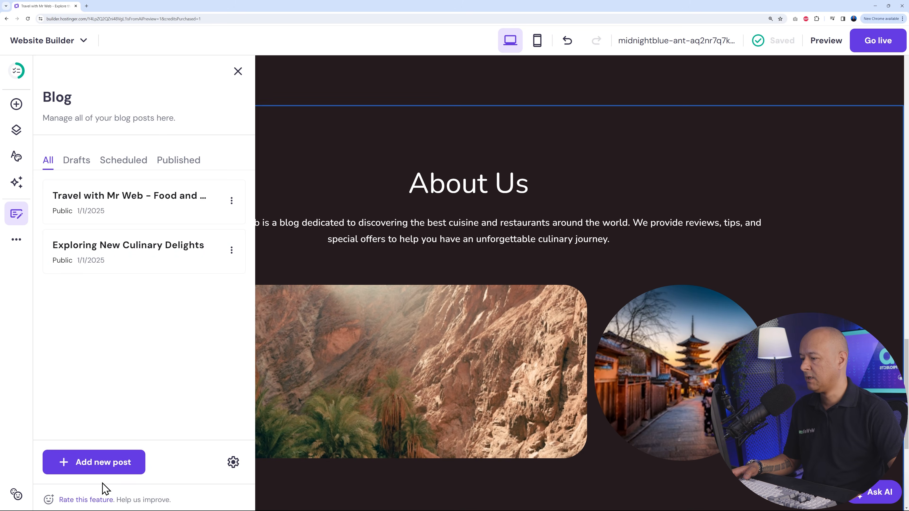
click(103, 465)
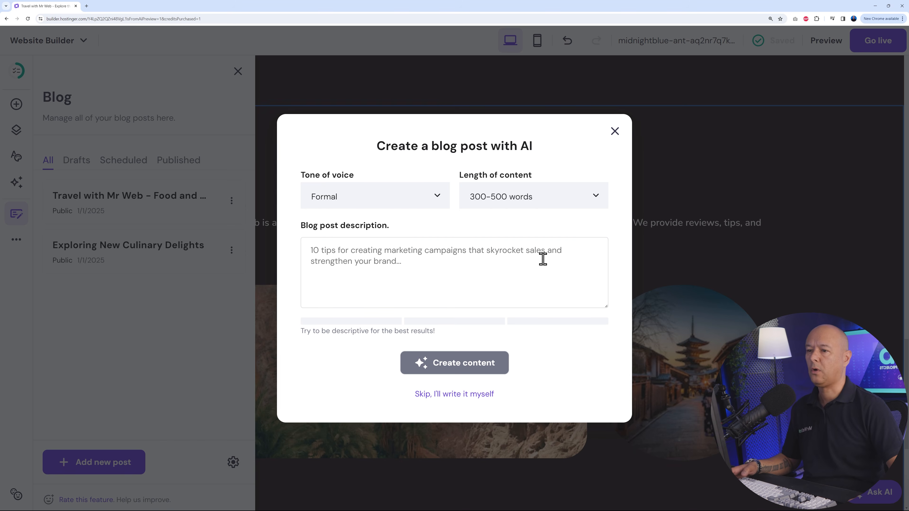
click(615, 132)
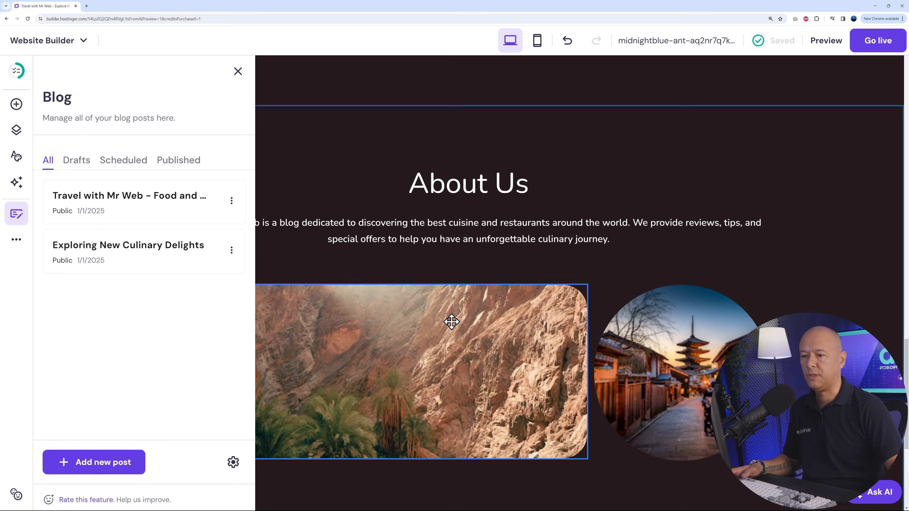
click(238, 72)
- Review the home page's mobile layout from the header through the videos and blog posts, and return to the desktop view
click(537, 41)
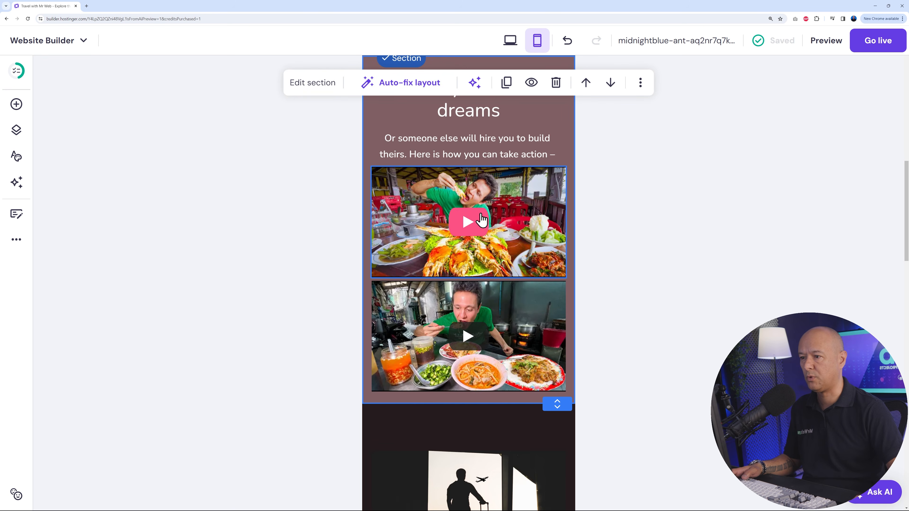
scroll(527, 350, up, 8)
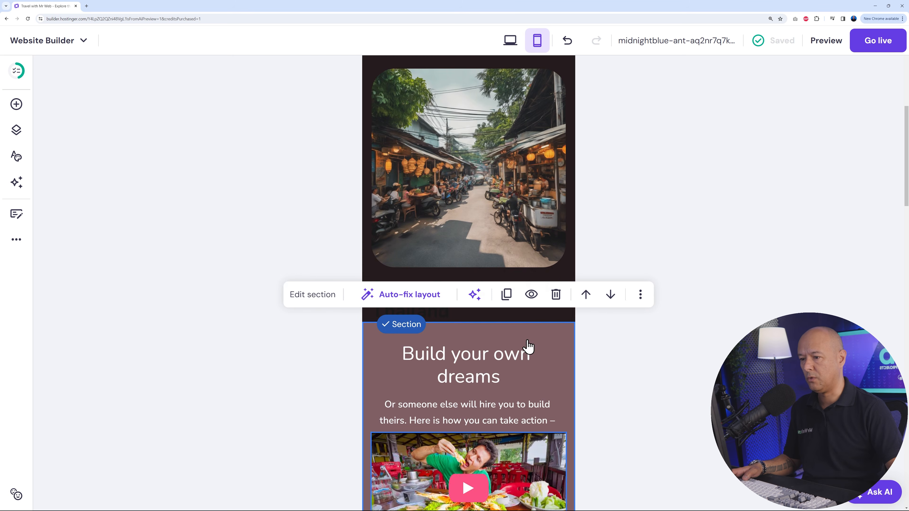
scroll(518, 372, down, 5)
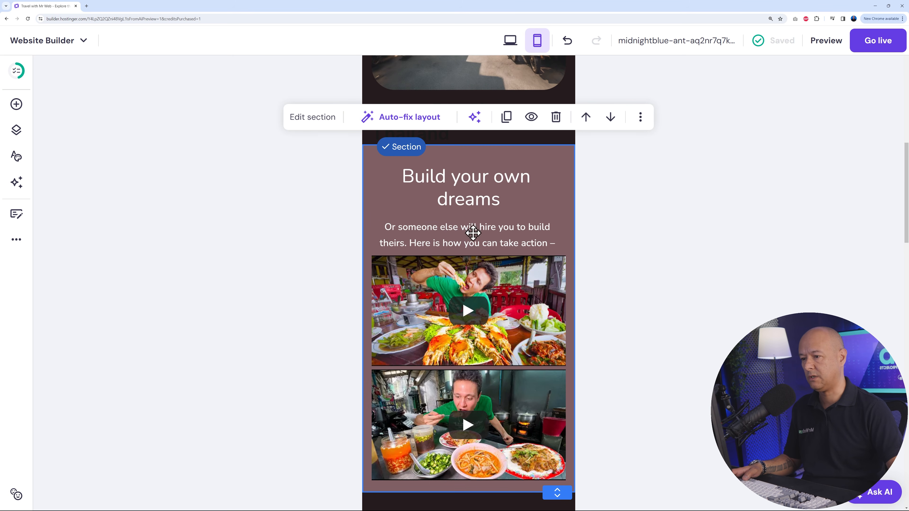
scroll(491, 396, down, 15)
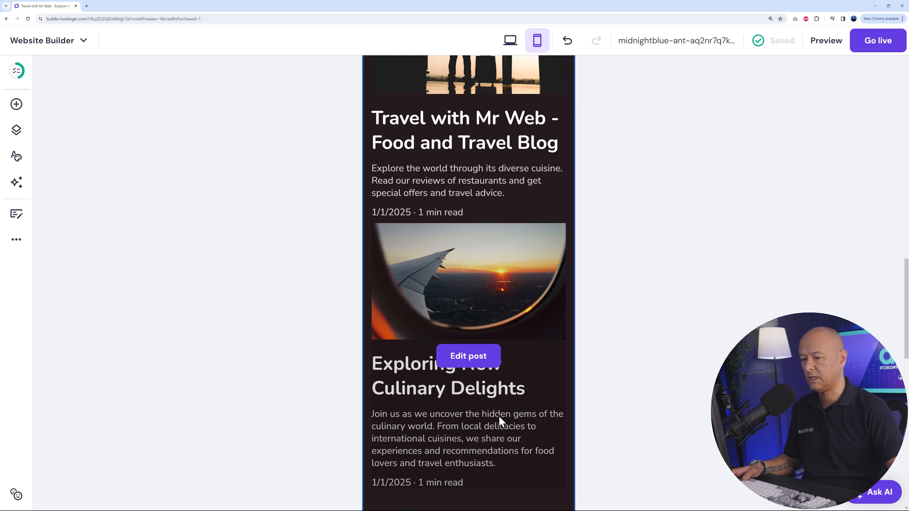
scroll(501, 417, down, 15)
scroll(510, 417, up, 20)
scroll(509, 417, up, 10)
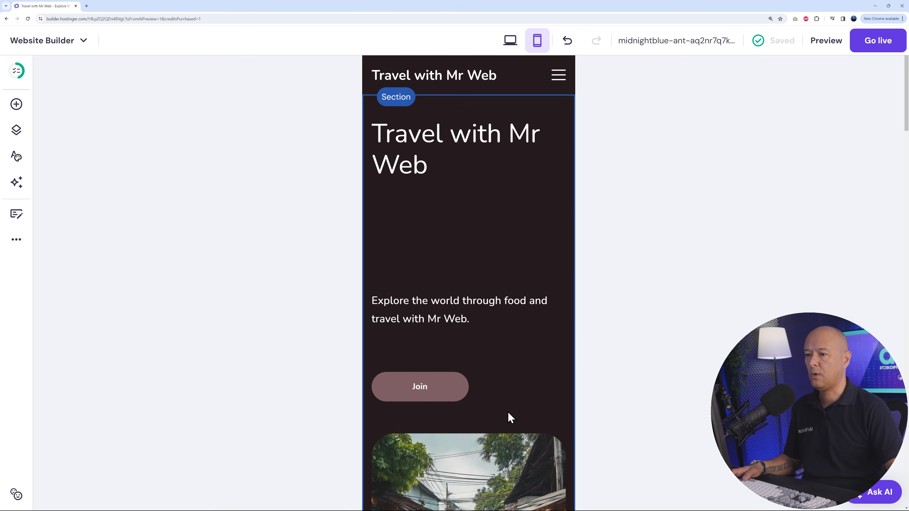
click(510, 40)
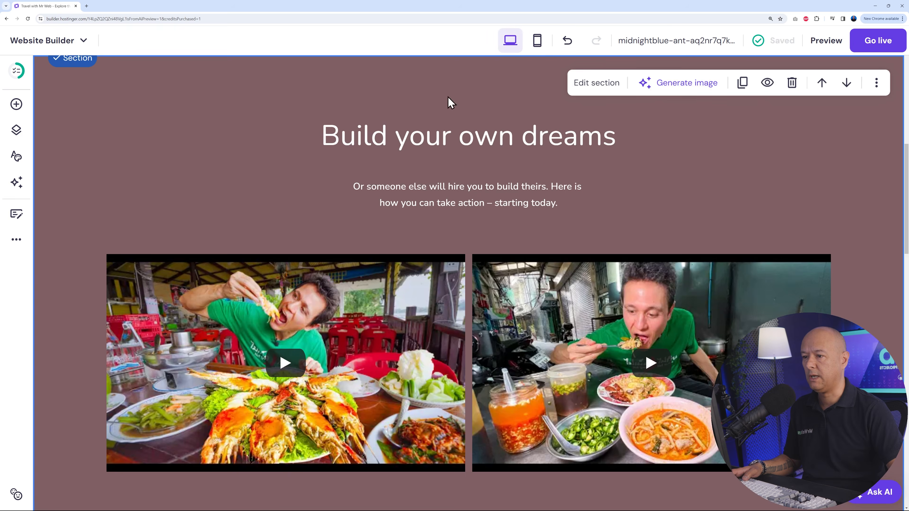
- Open the Contact page and inspect the contact form's general settings, including the notification email field
click(16, 132)
click(120, 262)
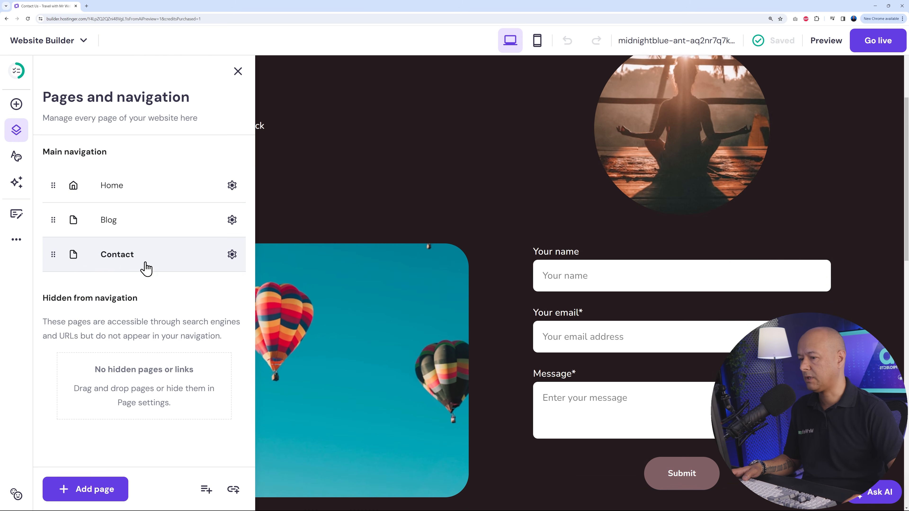
click(634, 278)
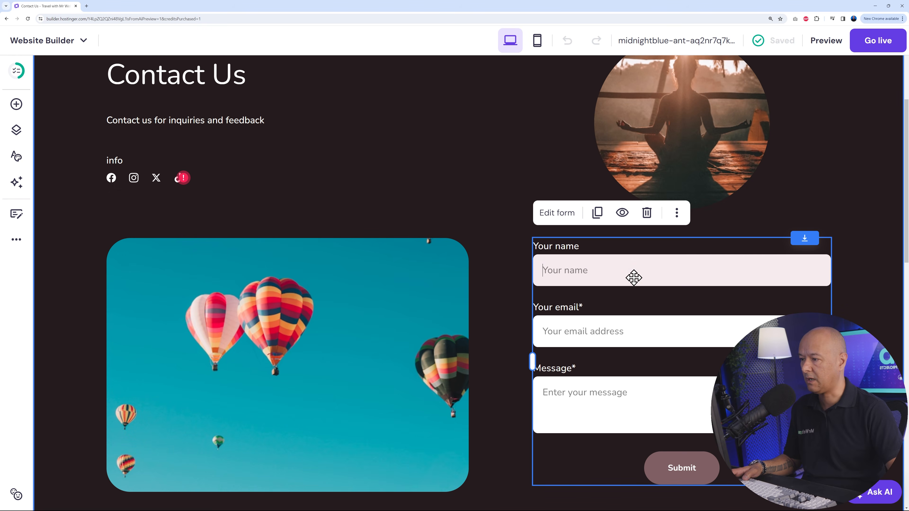
click(566, 212)
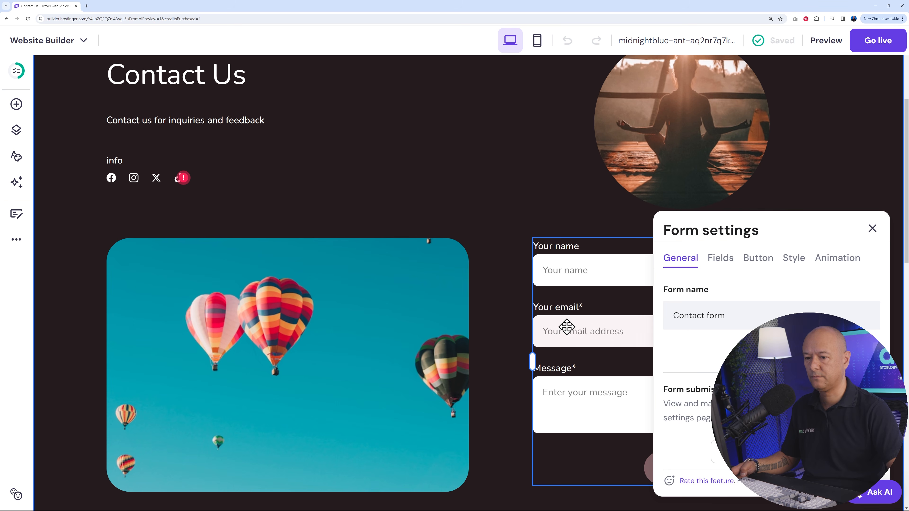
drag(672, 409, 790, 407)
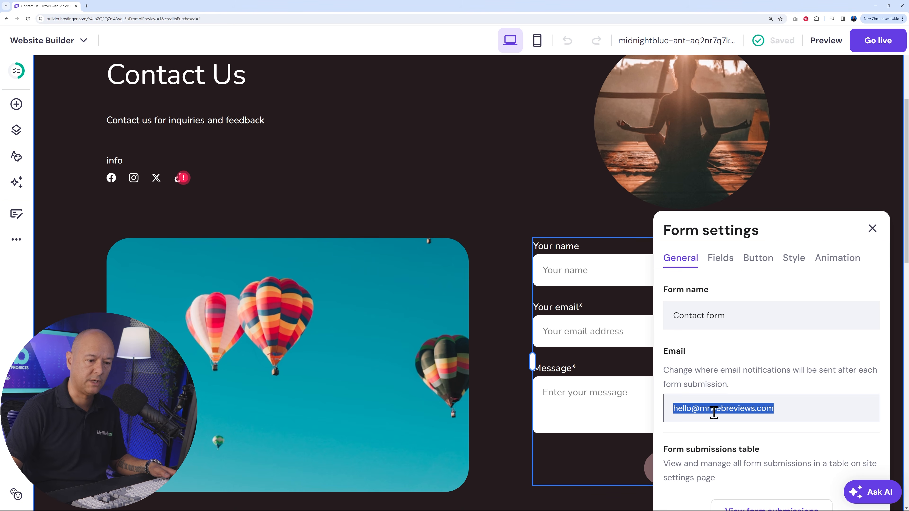
click(734, 408)
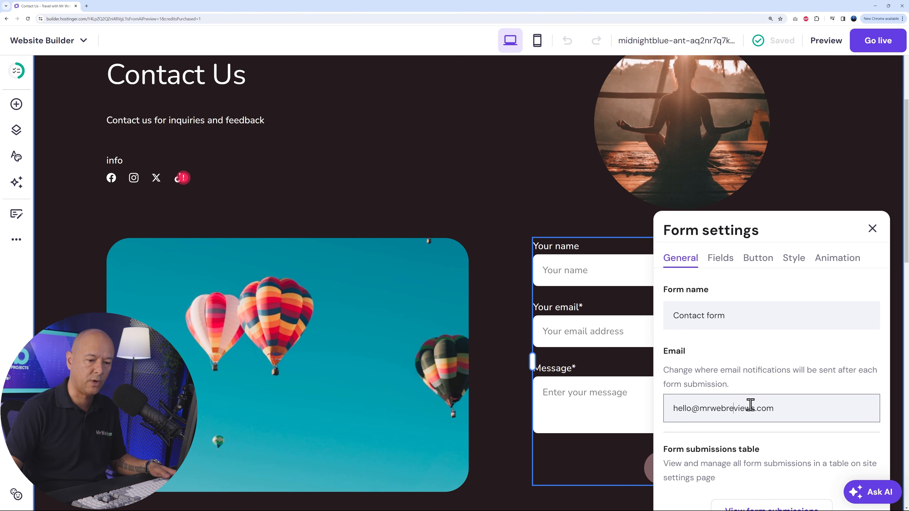
scroll(759, 405, down, 2)
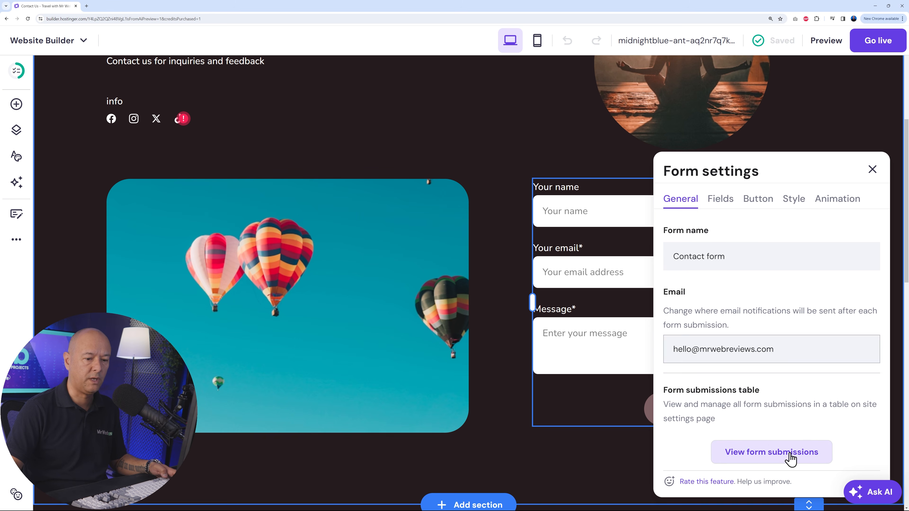
- View the overview of submissions for the site's contact and subscribe forms
click(784, 459)
click(597, 139)
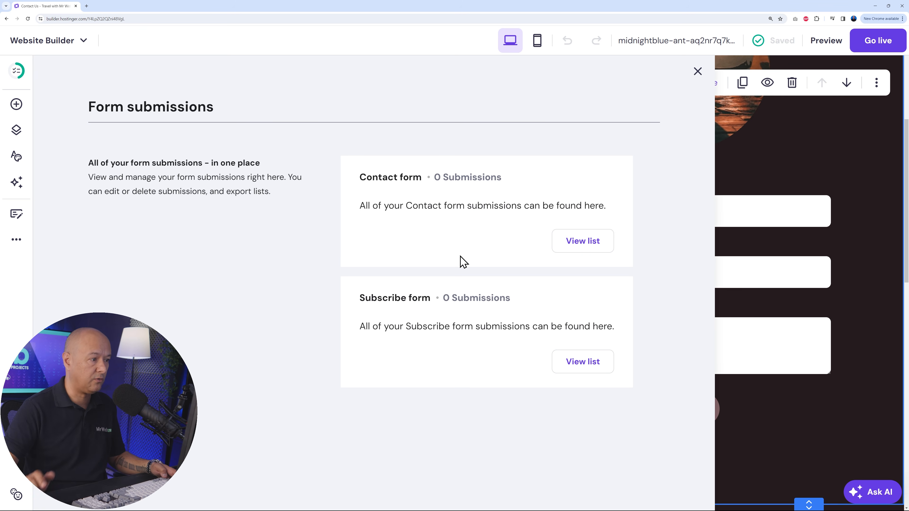
click(698, 72)
- Examine the contact form's fields and the field types that can be added to it
click(611, 211)
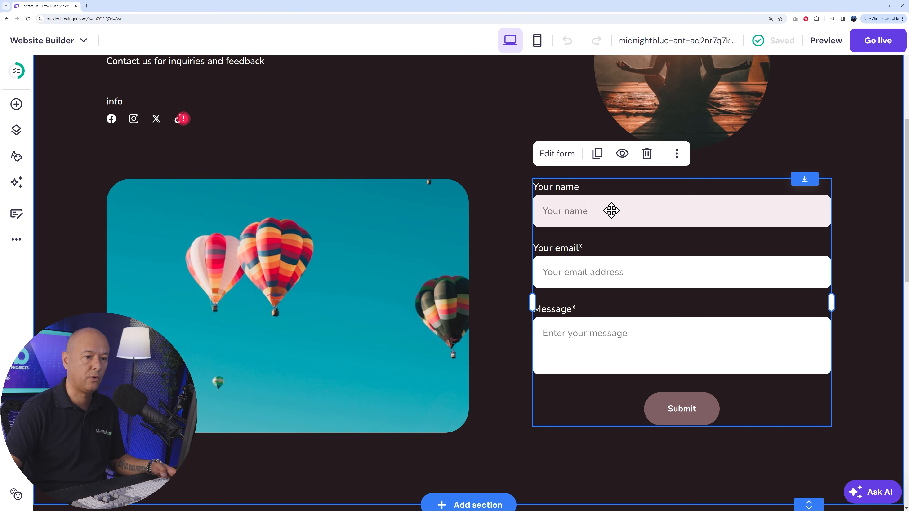
click(569, 158)
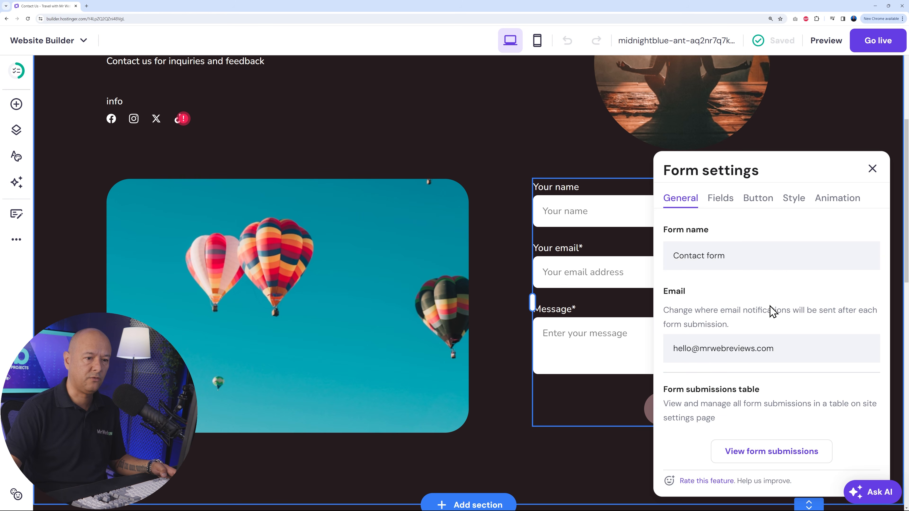
click(727, 201)
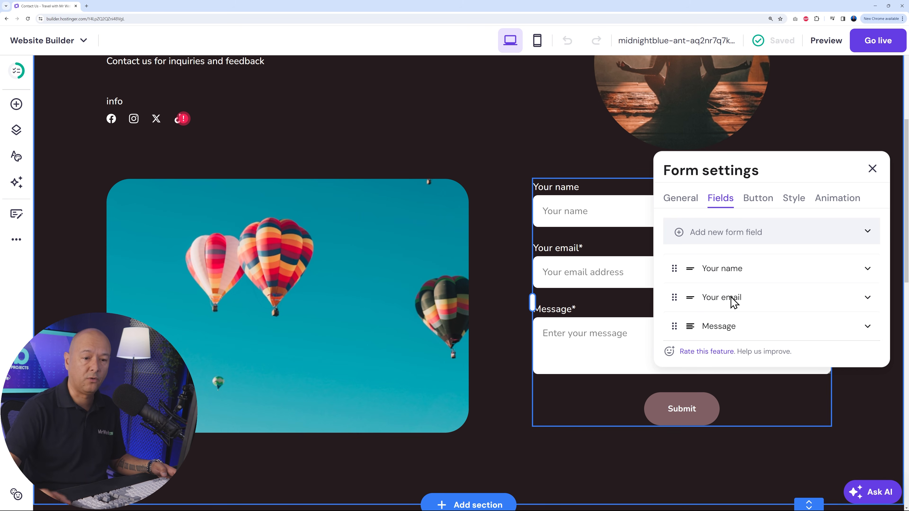
click(870, 236)
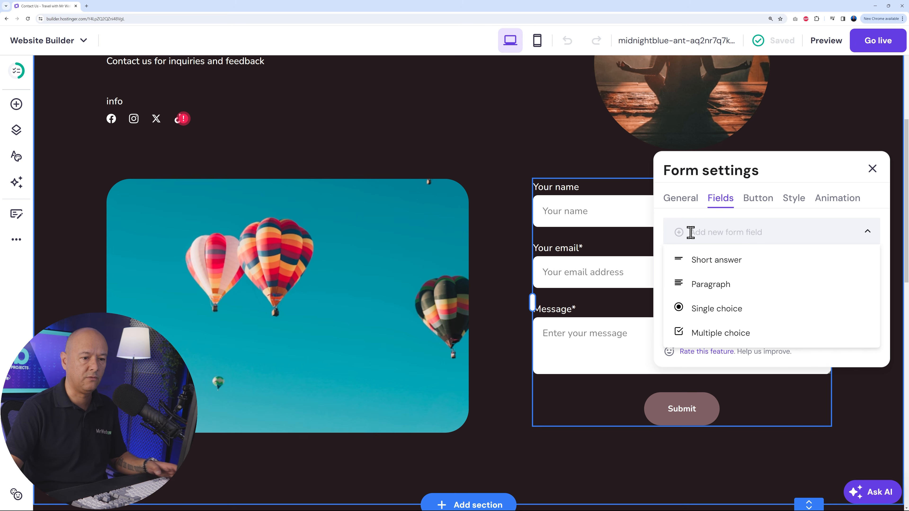
scroll(745, 286, down, 1)
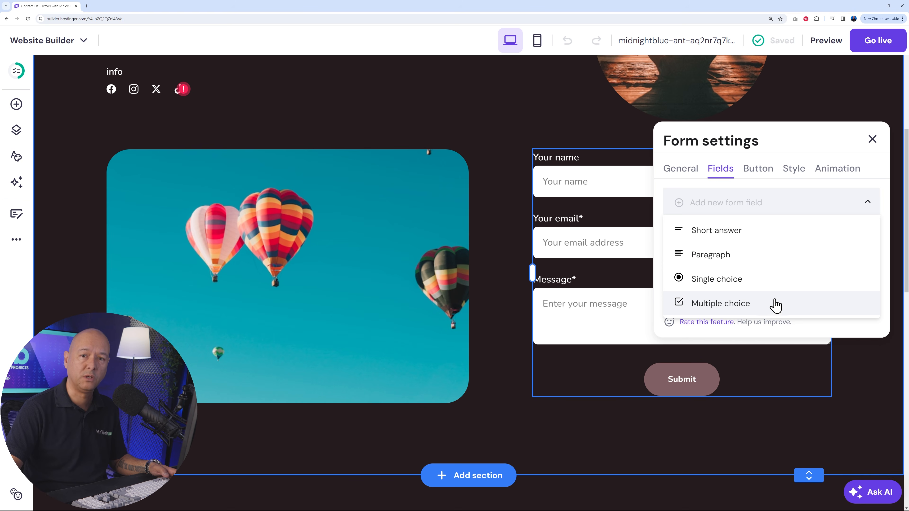
click(870, 207)
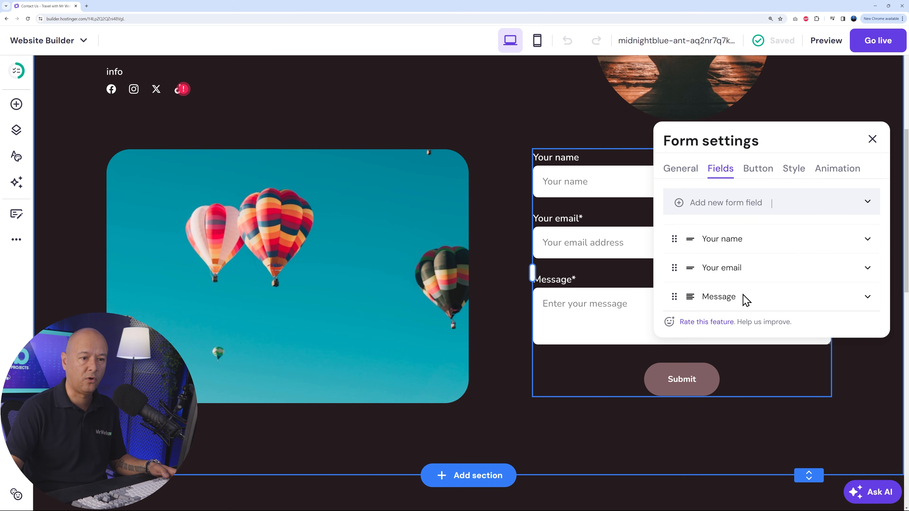
- Look through the contact form's button, style and animation settings
click(758, 171)
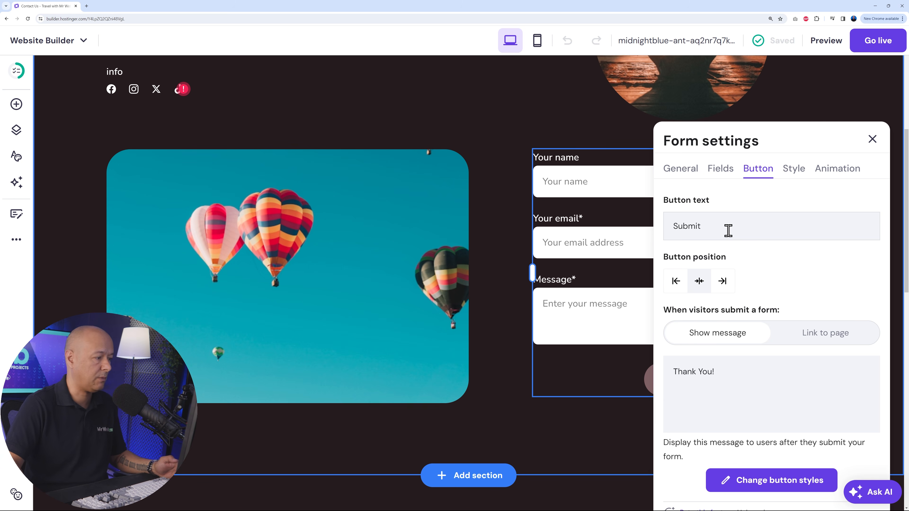
click(791, 176)
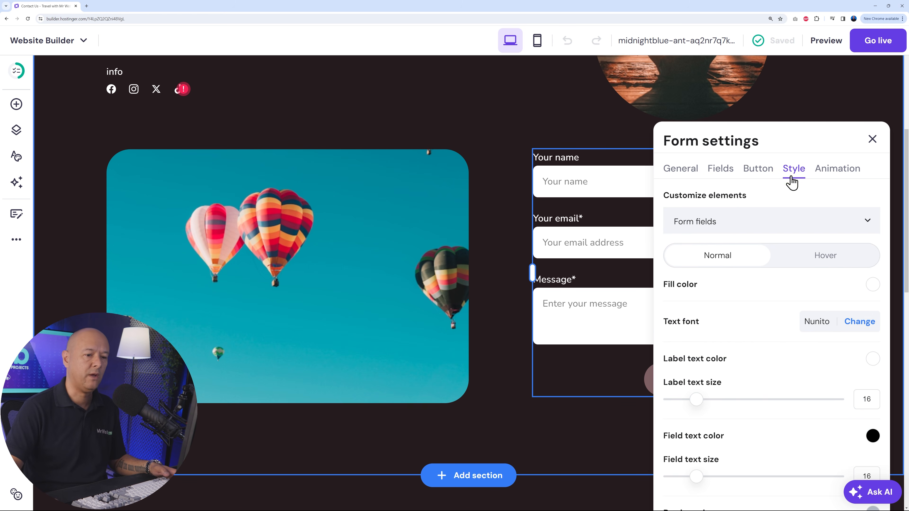
click(837, 169)
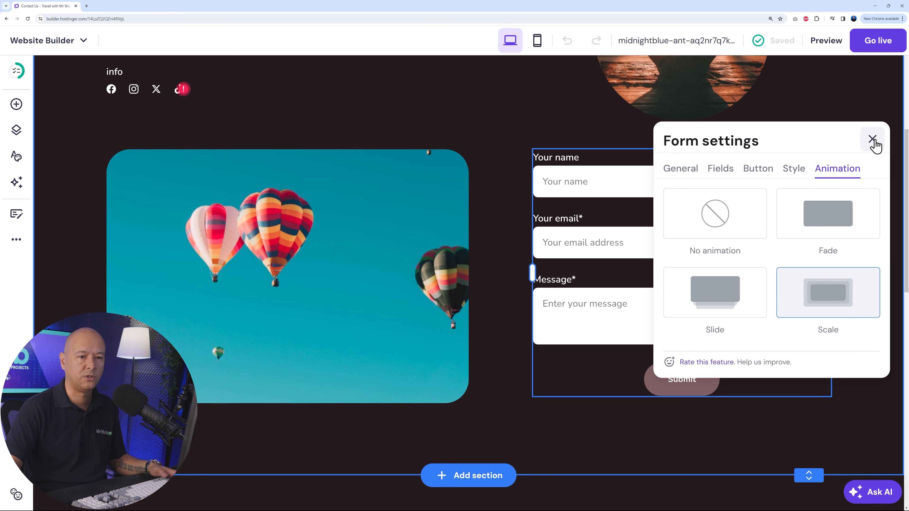
click(872, 139)
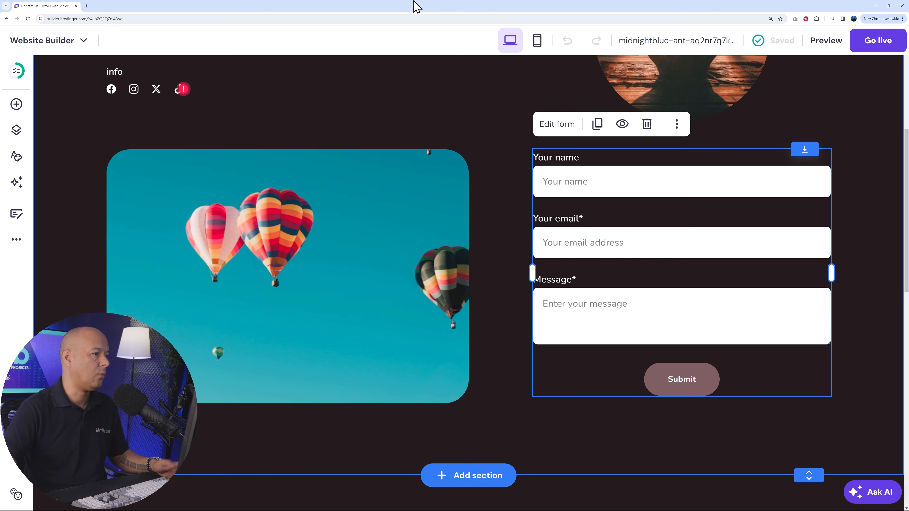
- Check the TikTok link's options and reorder the Contact page's social icons to TikTok, Instagram, X and Facebook
click(145, 94)
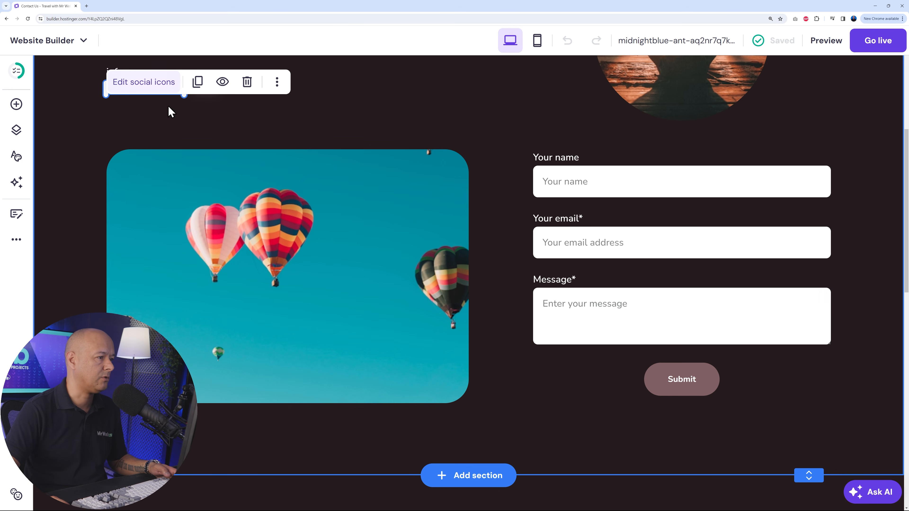
click(140, 84)
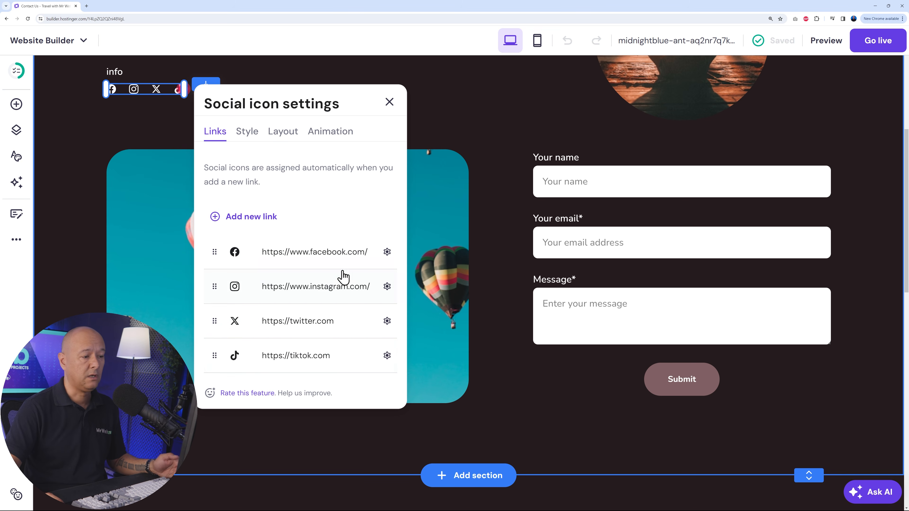
click(387, 356)
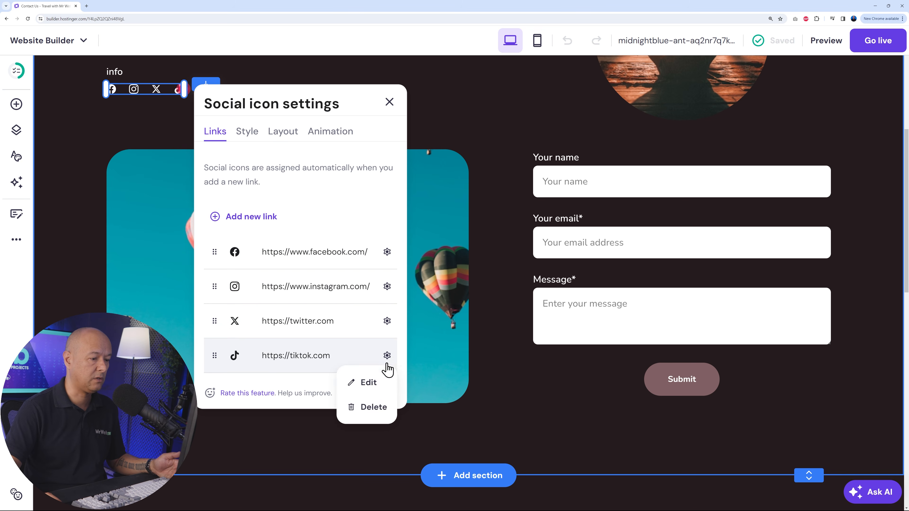
click(331, 356)
click(354, 385)
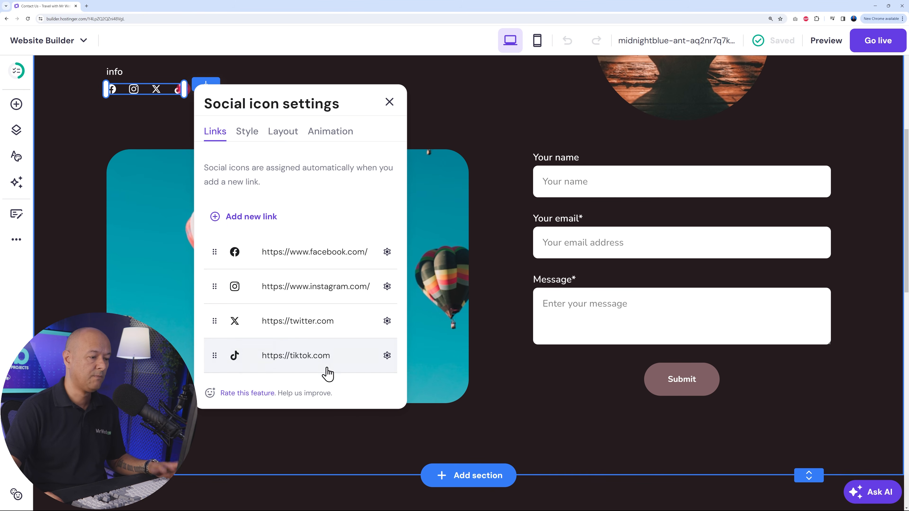
drag(221, 354, 222, 253)
drag(216, 286, 222, 360)
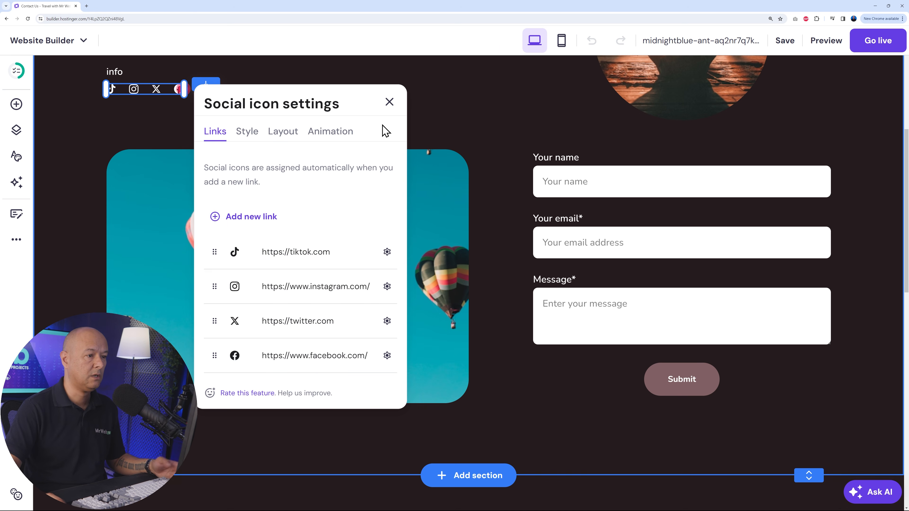
click(389, 102)
click(428, 121)
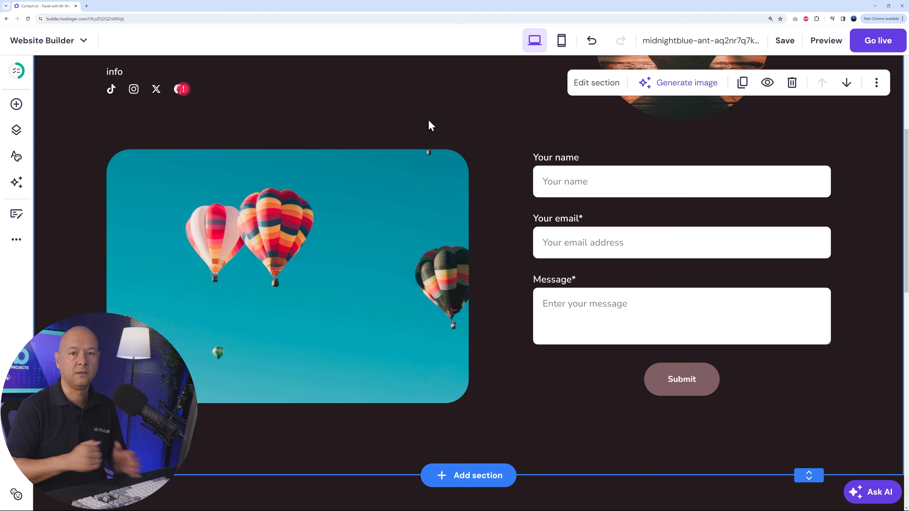